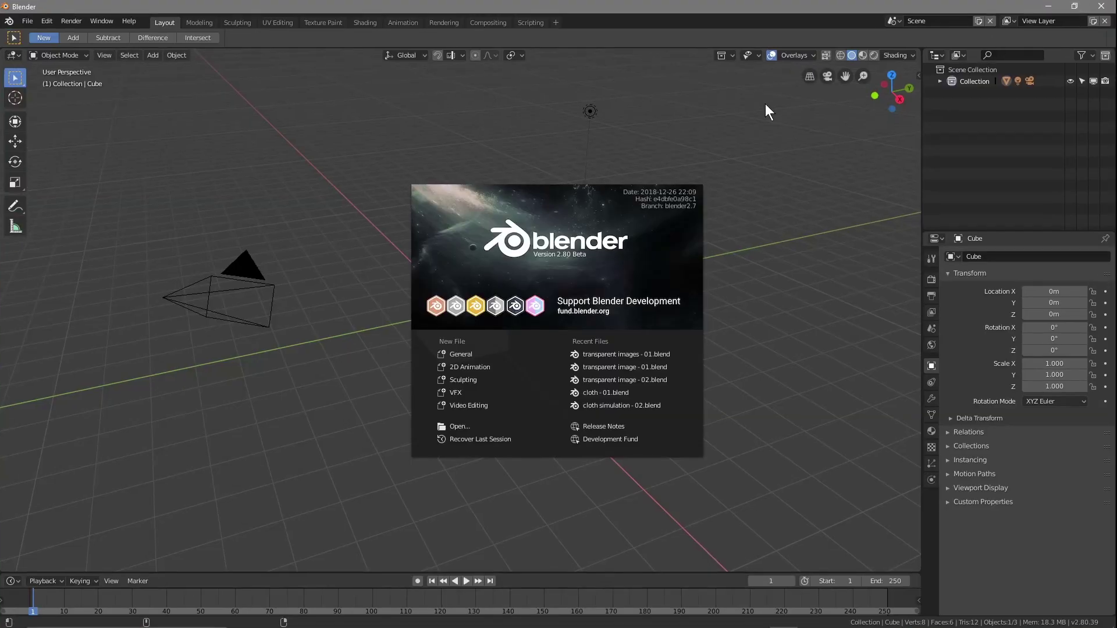
- Create a new General project and save it as "transparent images - 01" in the "Blender 2.8 - How to use transparent PNG images" folder
click(453, 355)
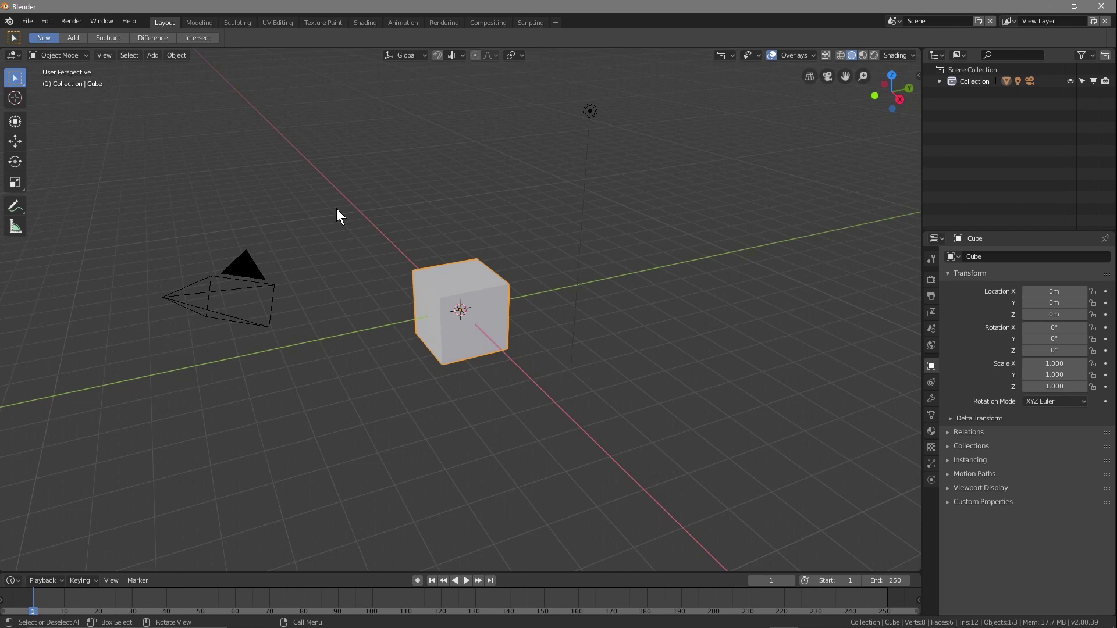
click(27, 21)
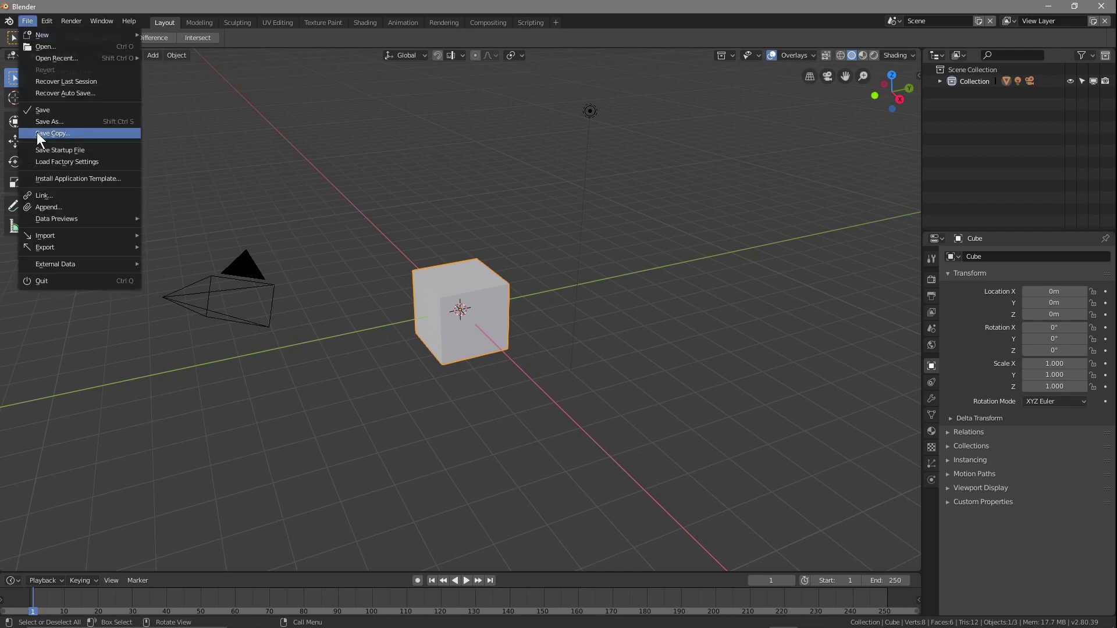
click(48, 122)
click(182, 85)
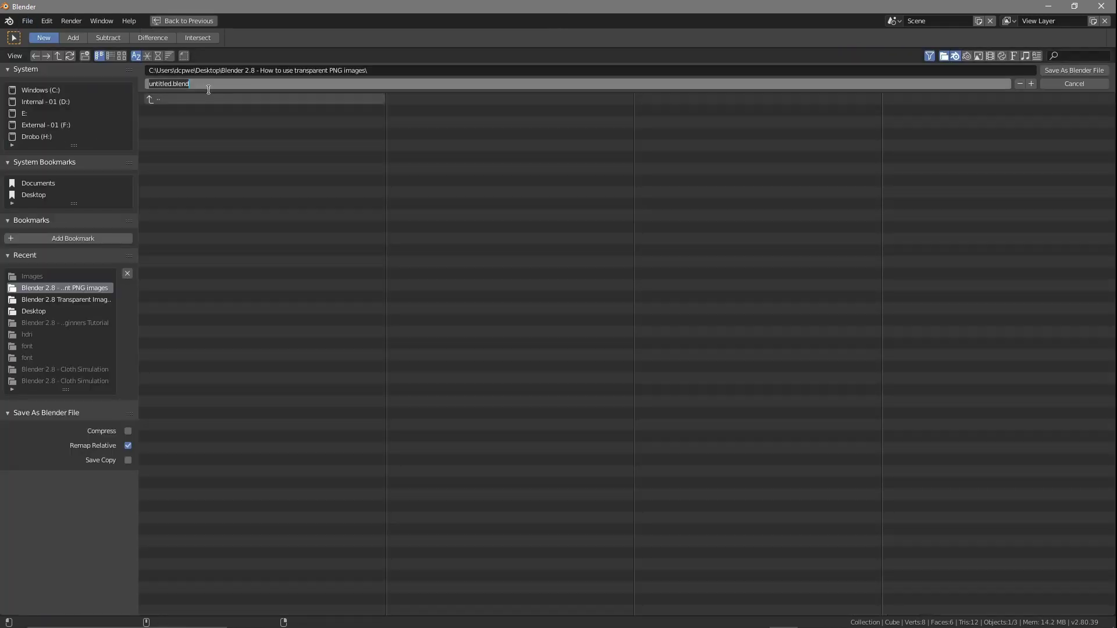
text(tra)
text(nsparent images - 01)
key(Return)
click(1068, 69)
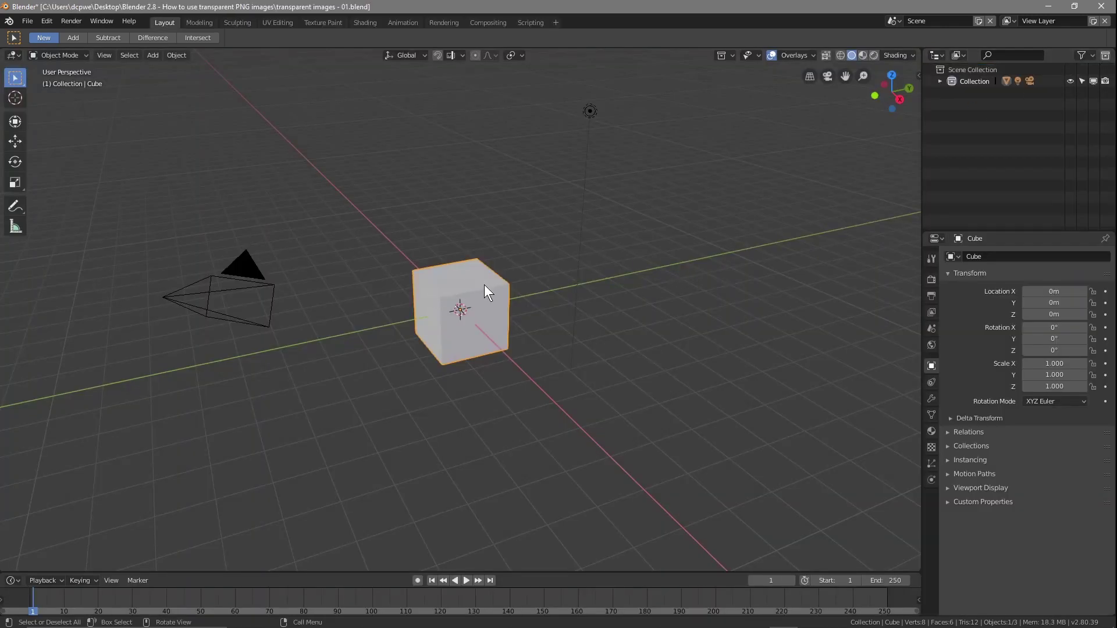
- Delete the default cube and switch to Chrome, with its window filling half of the desktop
key(Delete)
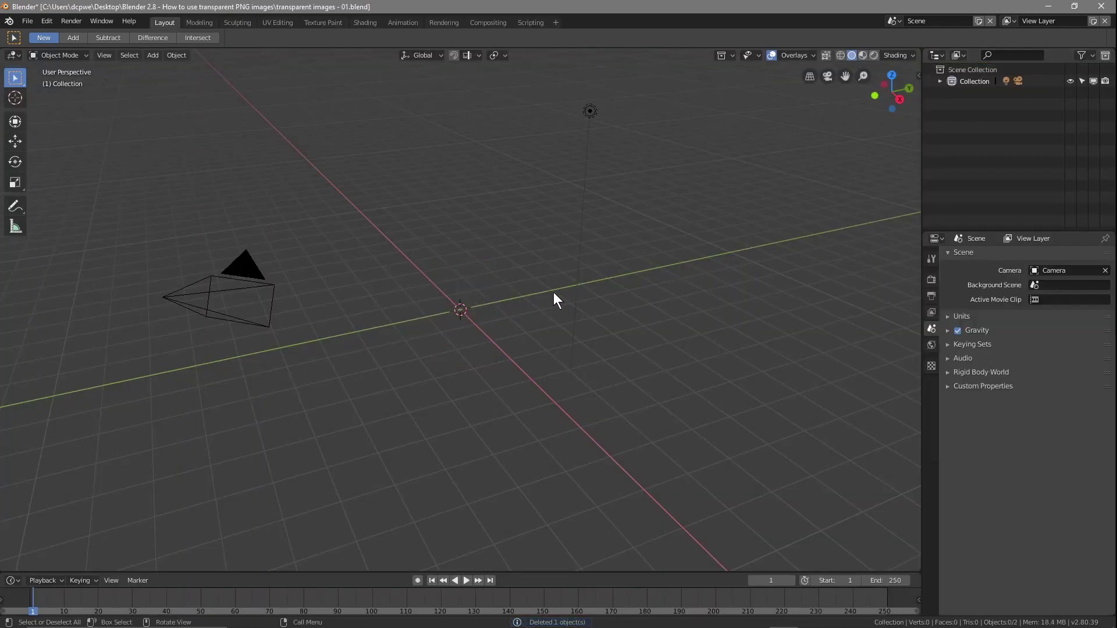
click(1048, 7)
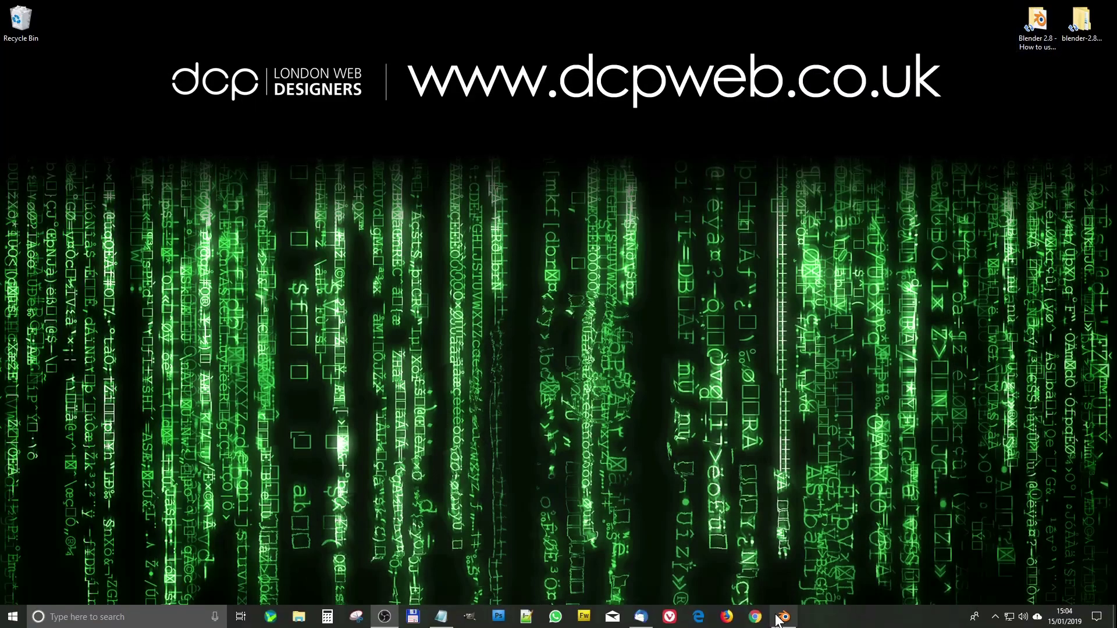
click(755, 616)
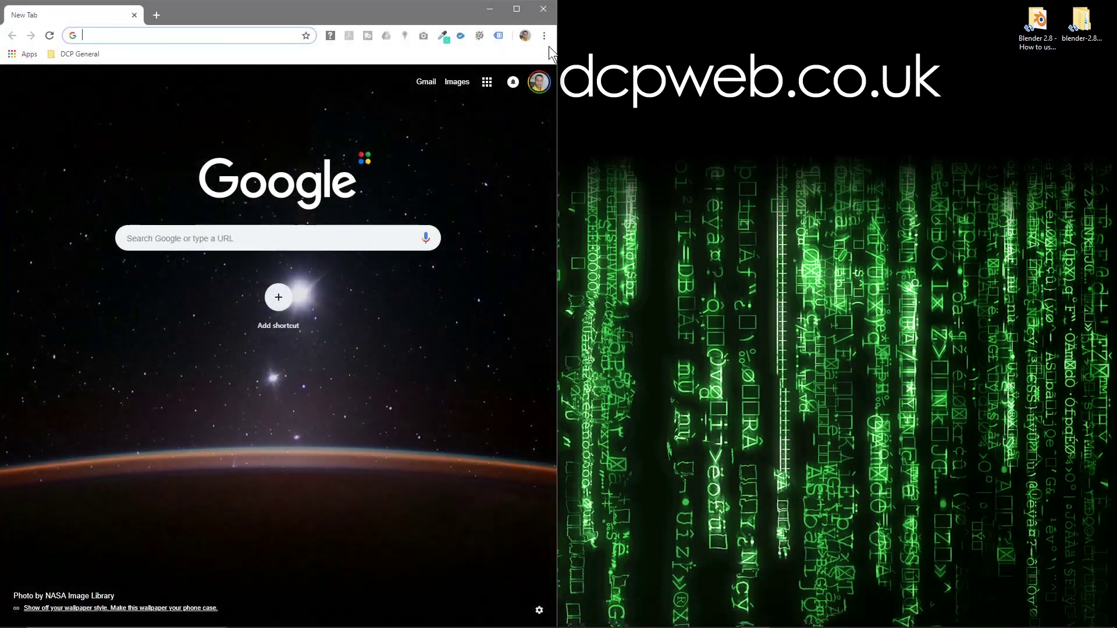
click(517, 9)
drag(518, 8, 1, 117)
click(818, 201)
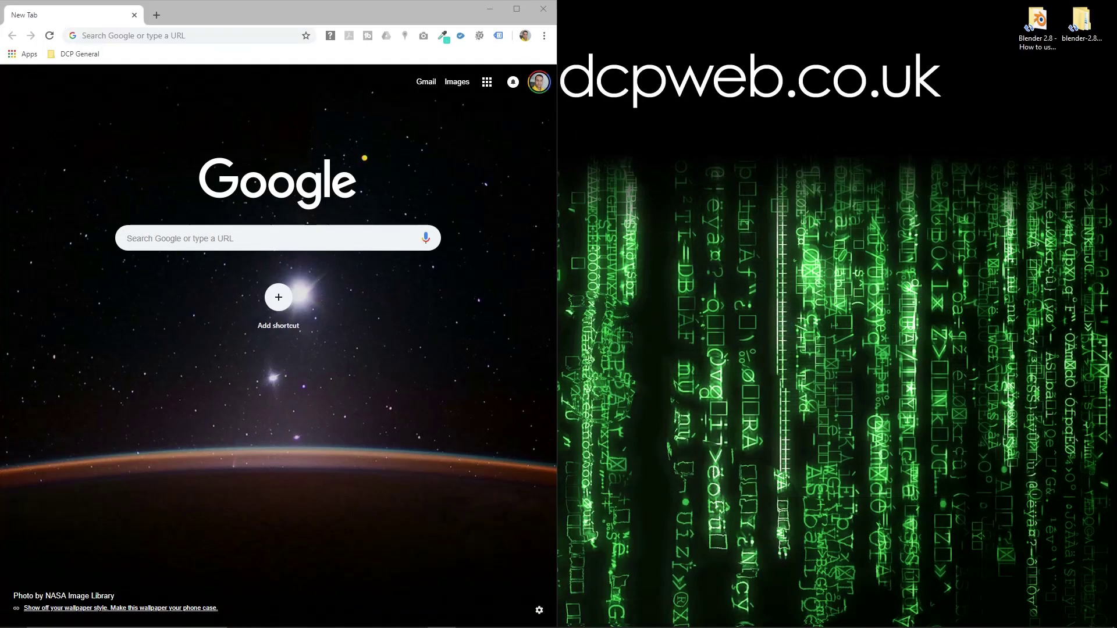
- Download the 1920×1560 PNG from pixabay.com/en/fantasy-elf-women-fairy-beautiful-3859580/
click(224, 36)
text(pixabay.com/en/fantasy-elf-women-fairy-beautiful-3859580/)
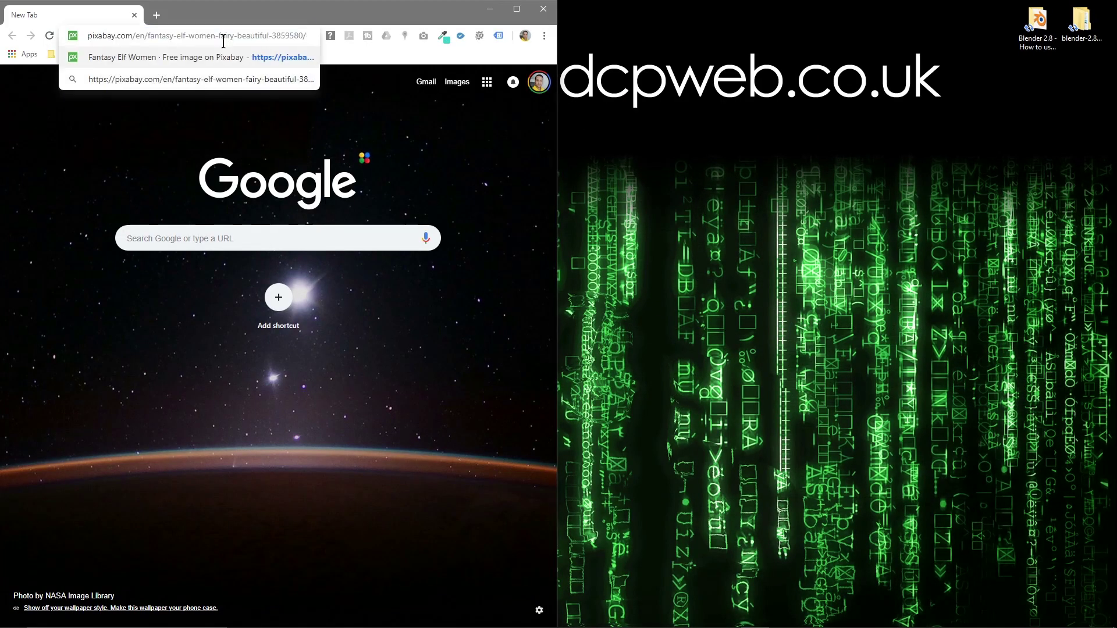
key(Return)
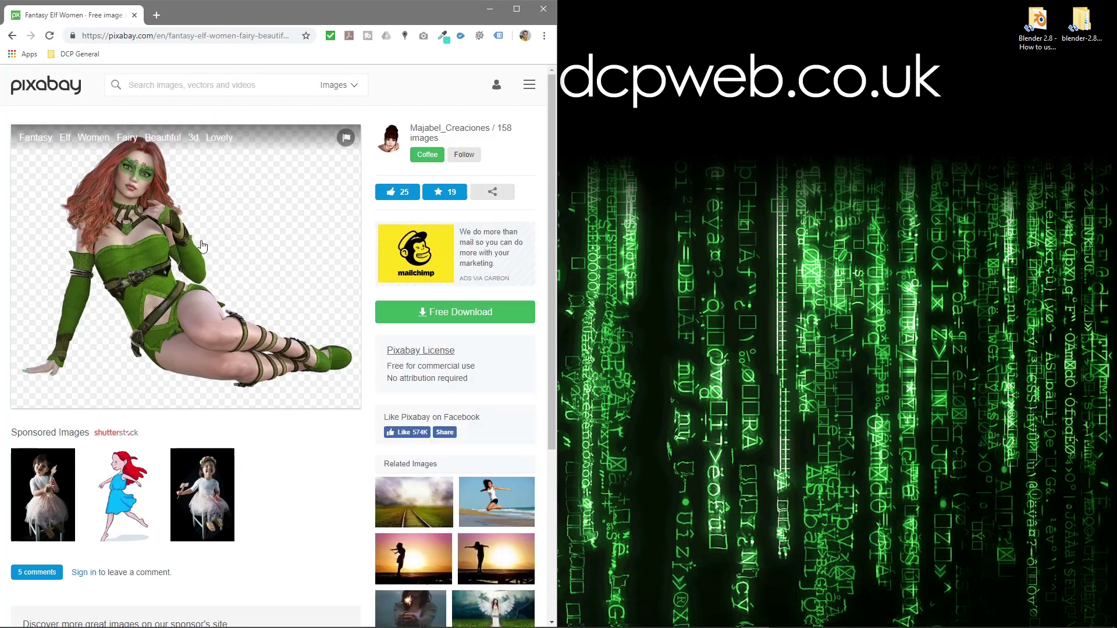
click(446, 315)
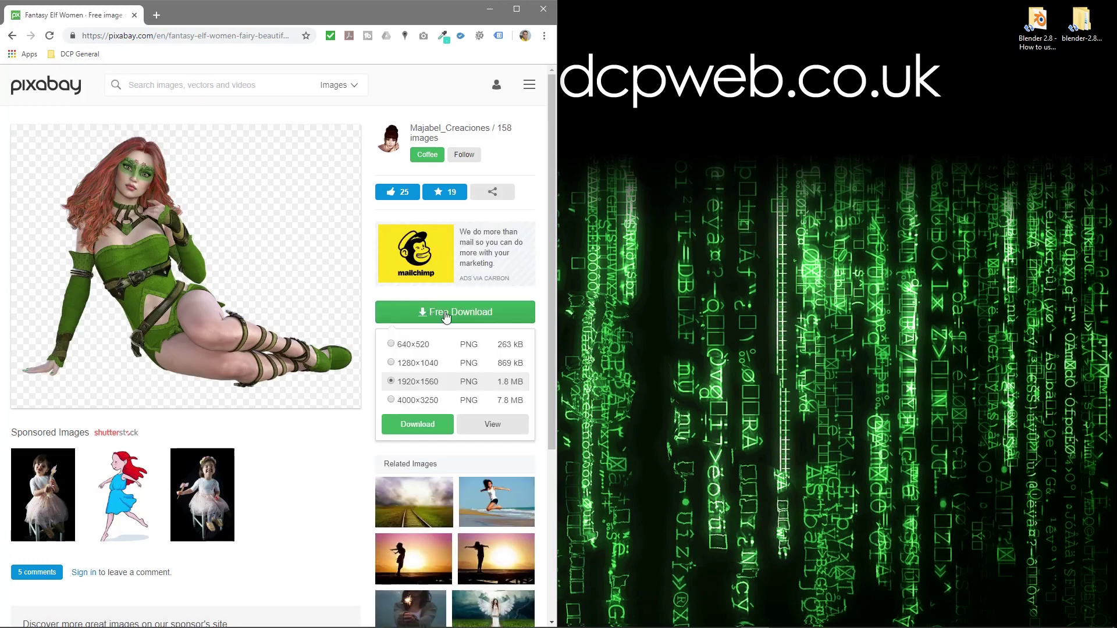
click(415, 427)
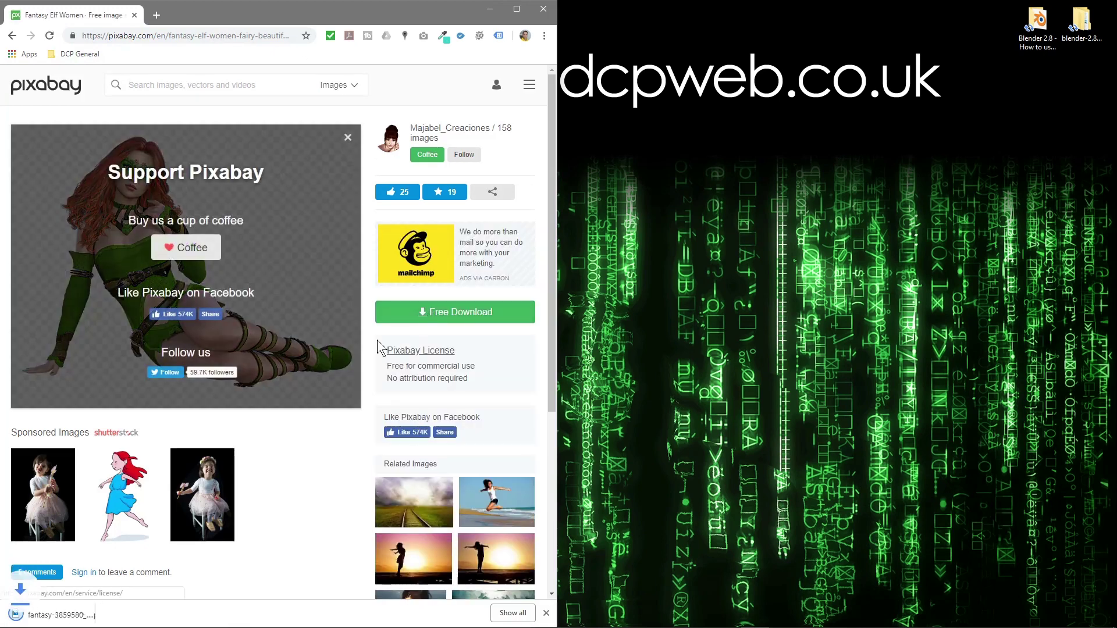
- Create an "images" folder inside the desktop's "Blender 2.8 - How to use transparent PNG images" folder and place the downloaded fantasy PNG in it
double_click(1040, 27)
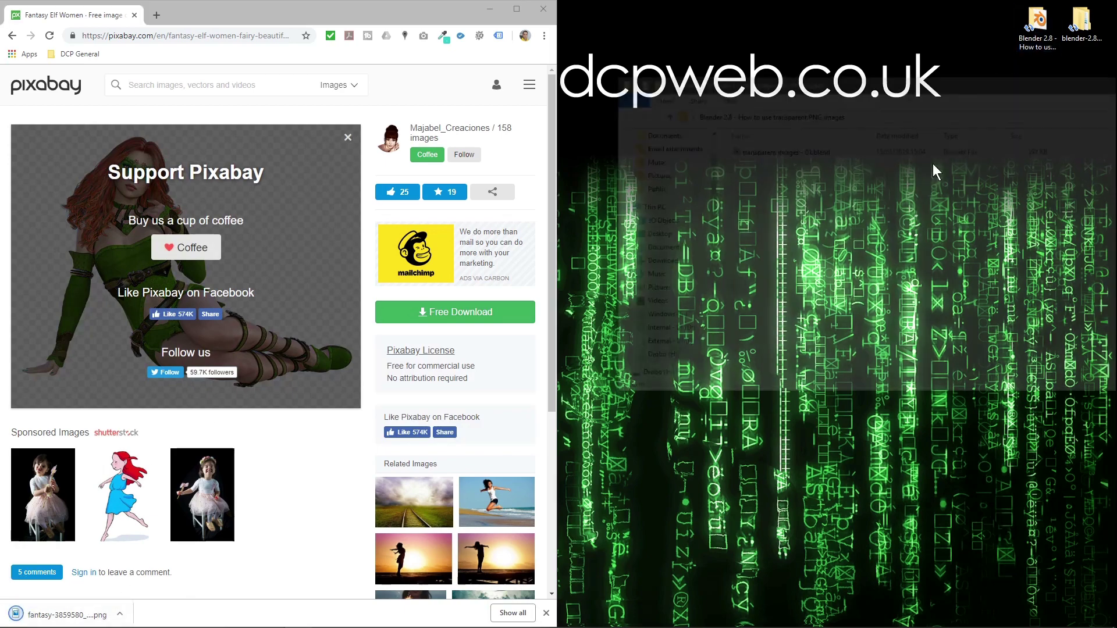
click(767, 150)
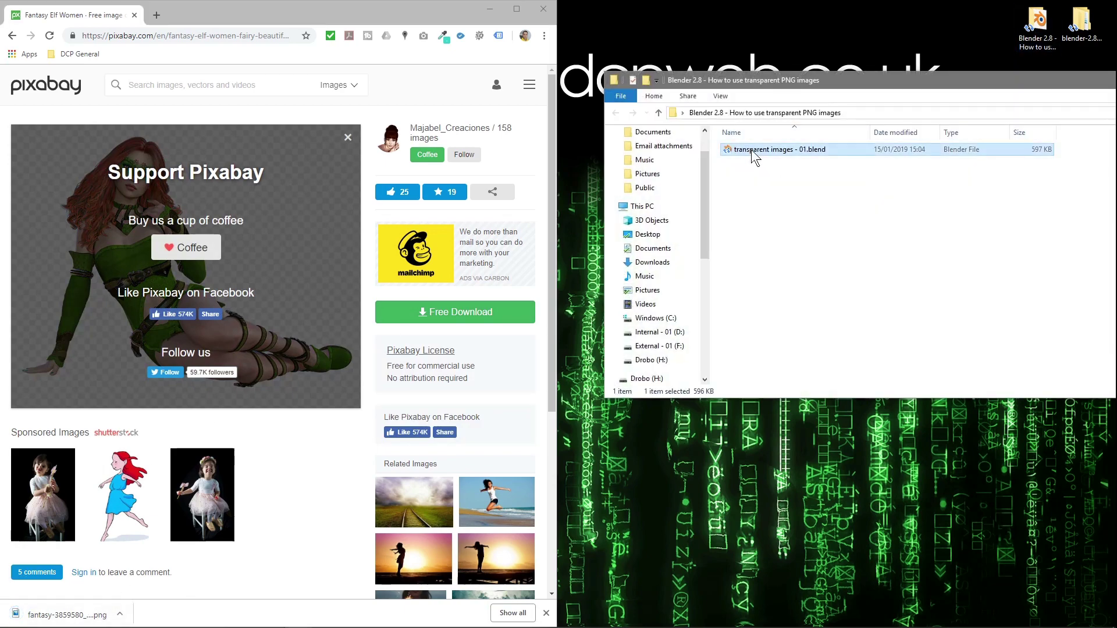
right_click(785, 232)
mouse_move(837, 384)
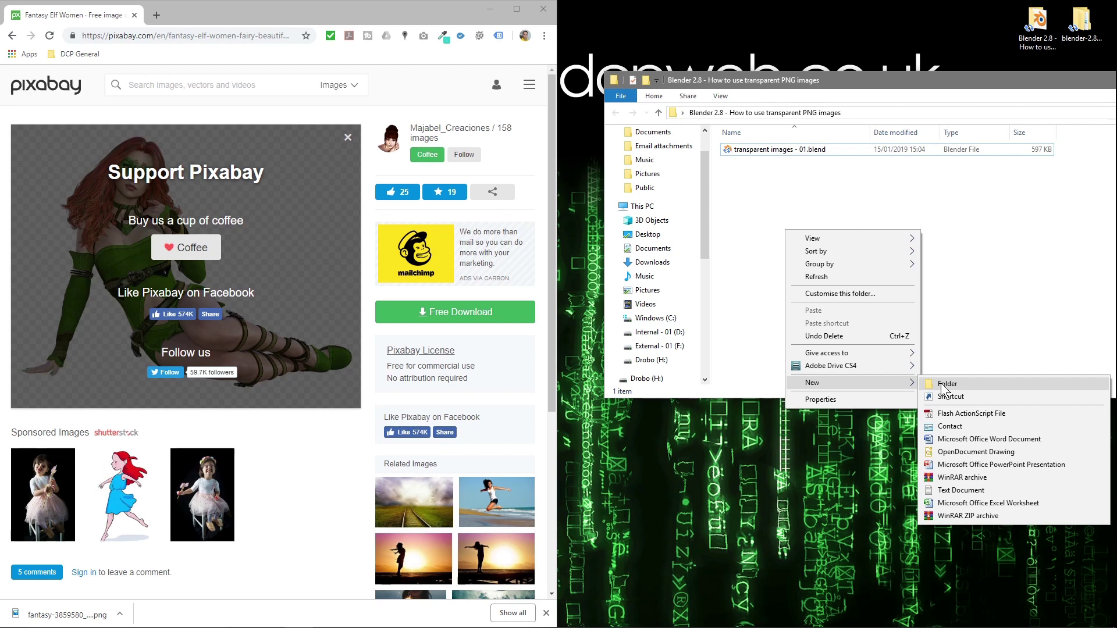
right_click(950, 273)
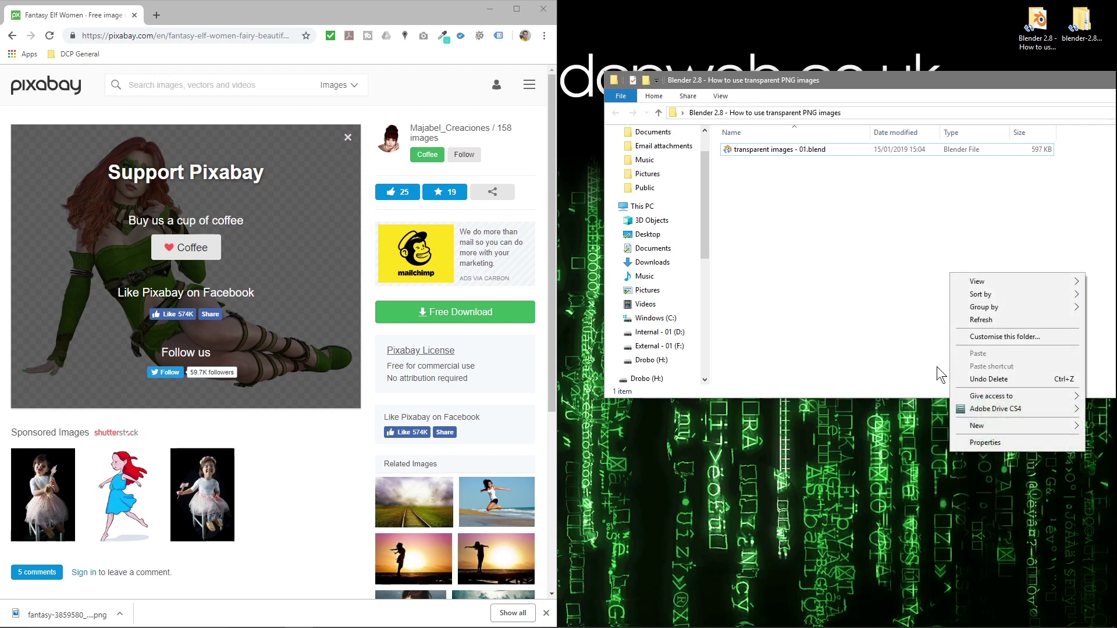
mouse_move(974, 427)
click(888, 425)
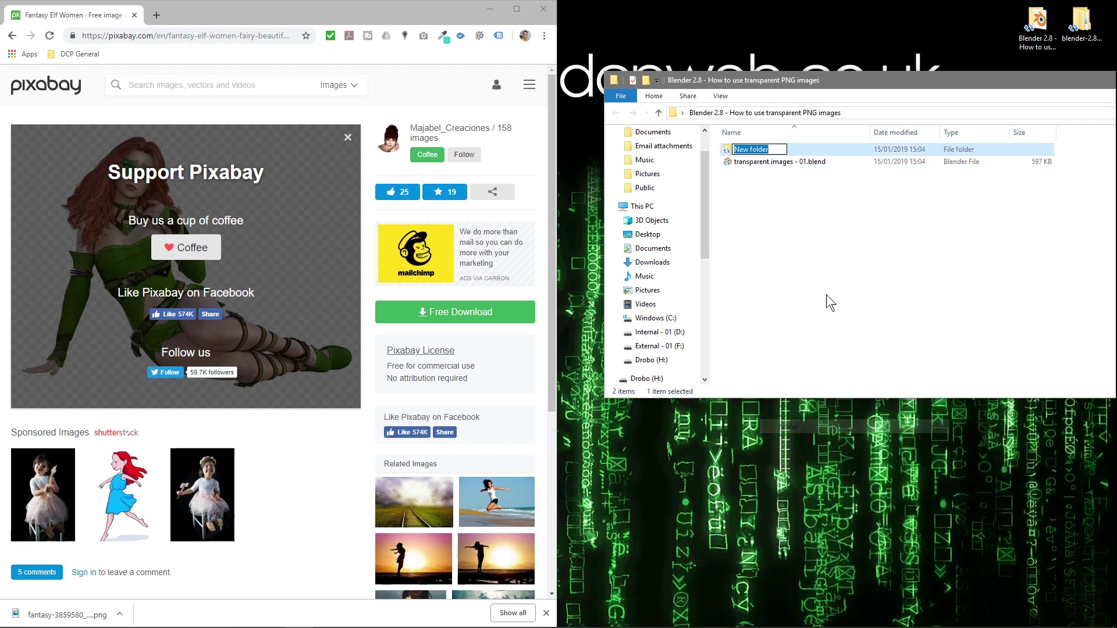
text(images)
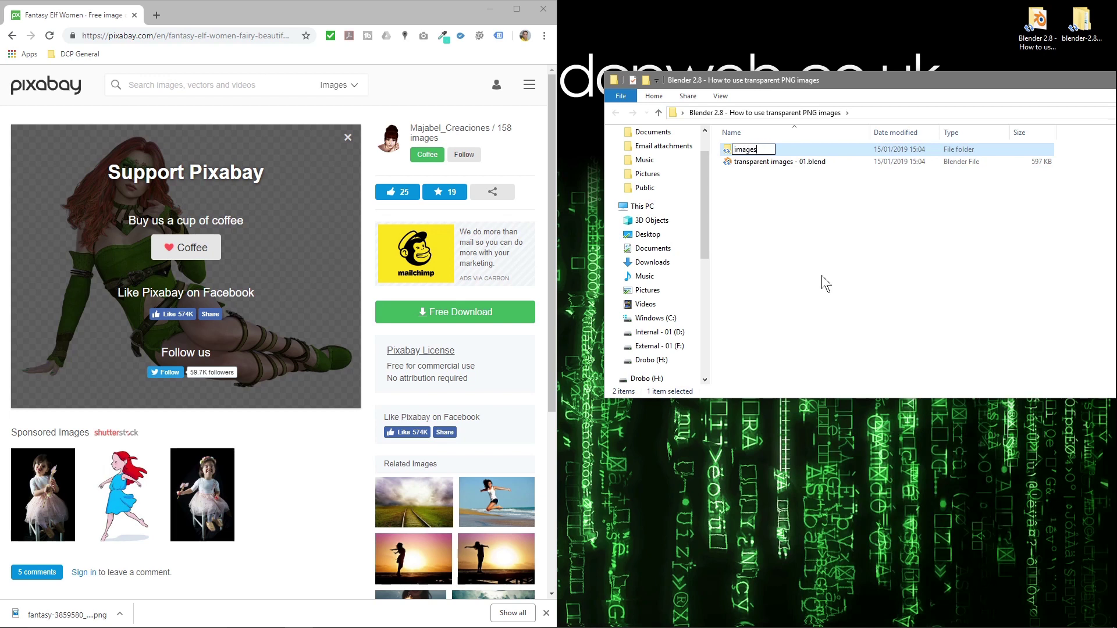
key(Return)
key(Return)
drag(95, 610, 782, 309)
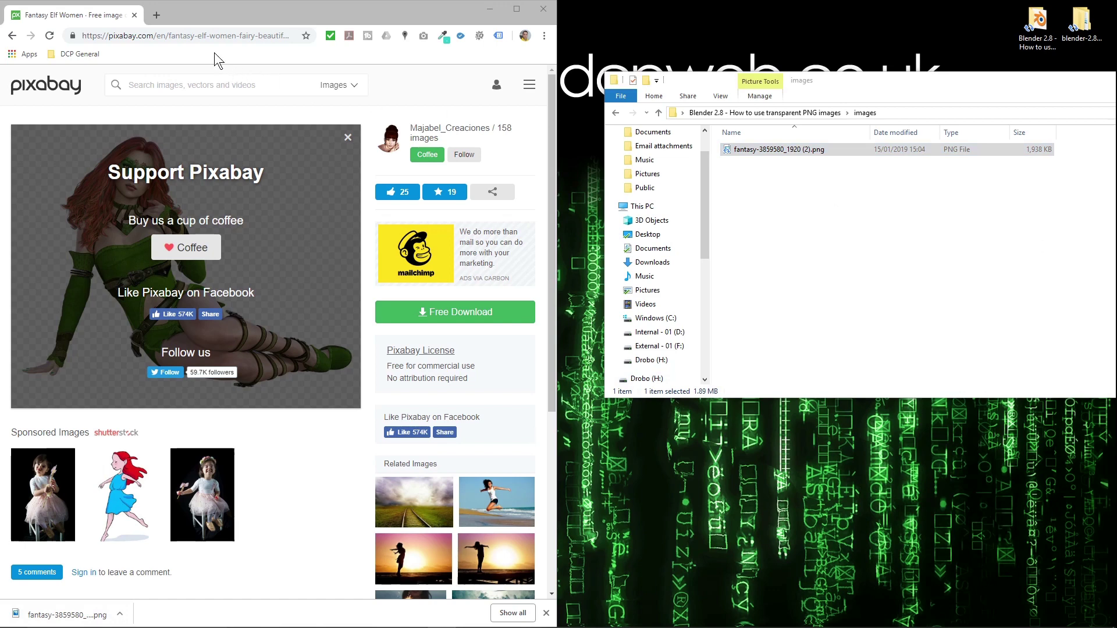
- Download the 1501×1920 PNG from pixabay.com/en/plant-png-high-resolution-2556894/ and place it in the images folder
click(207, 36)
text(https://pixabay.com/en/plant-png-high-resolution-2556894/)
key(Return)
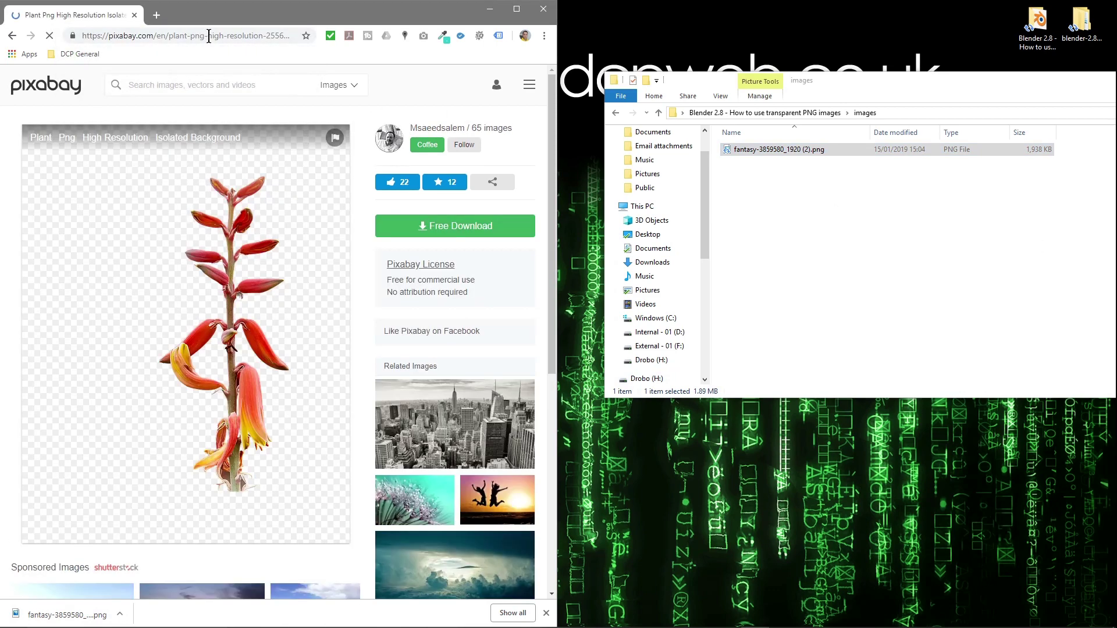
click(498, 303)
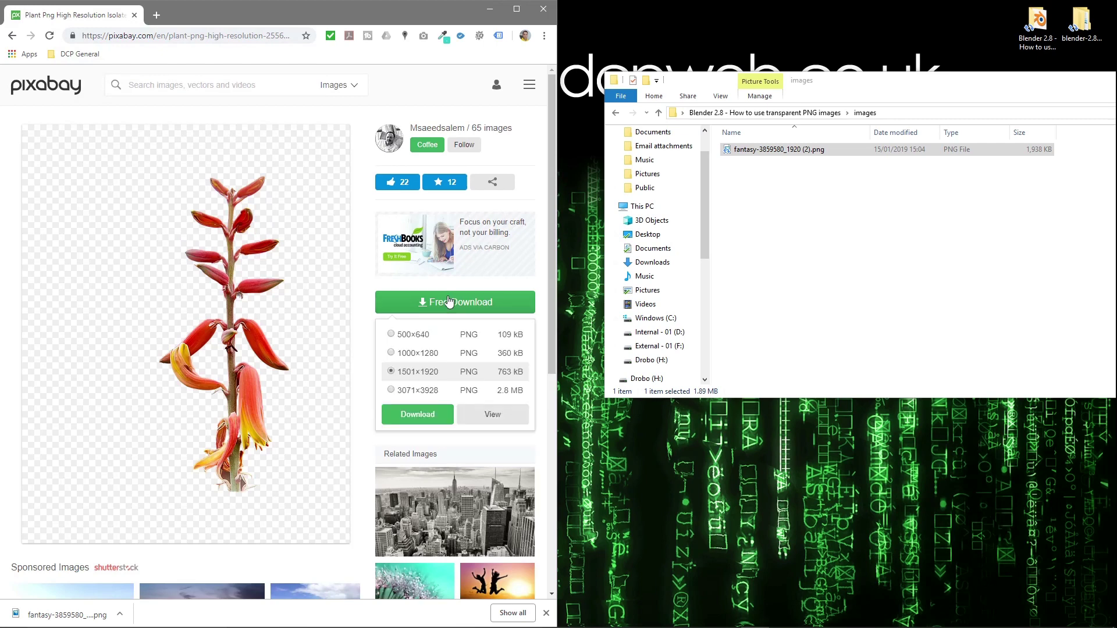
click(417, 417)
drag(61, 614, 791, 314)
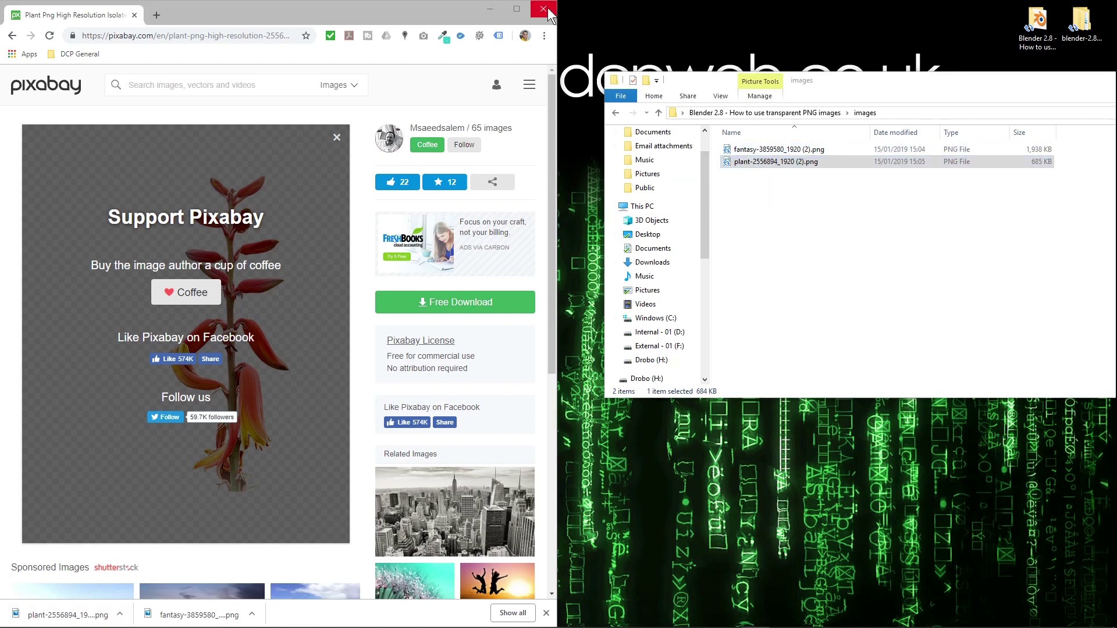
- Close the browser and folder windows and switch back to Blender
click(543, 9)
drag(1001, 76, 612, 89)
click(897, 93)
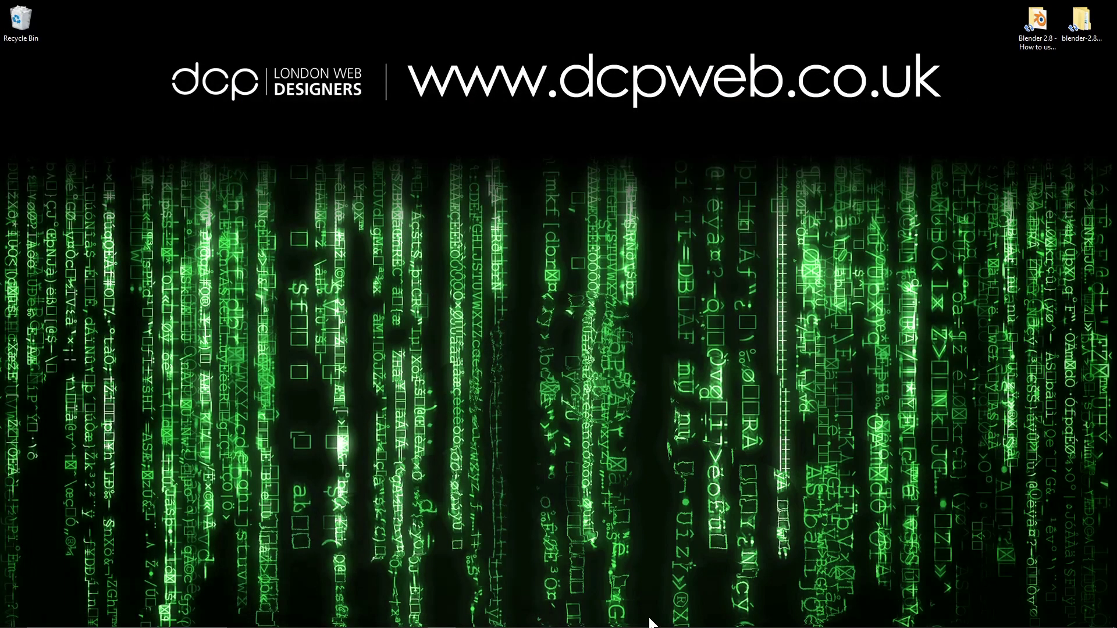
key(super)
click(767, 616)
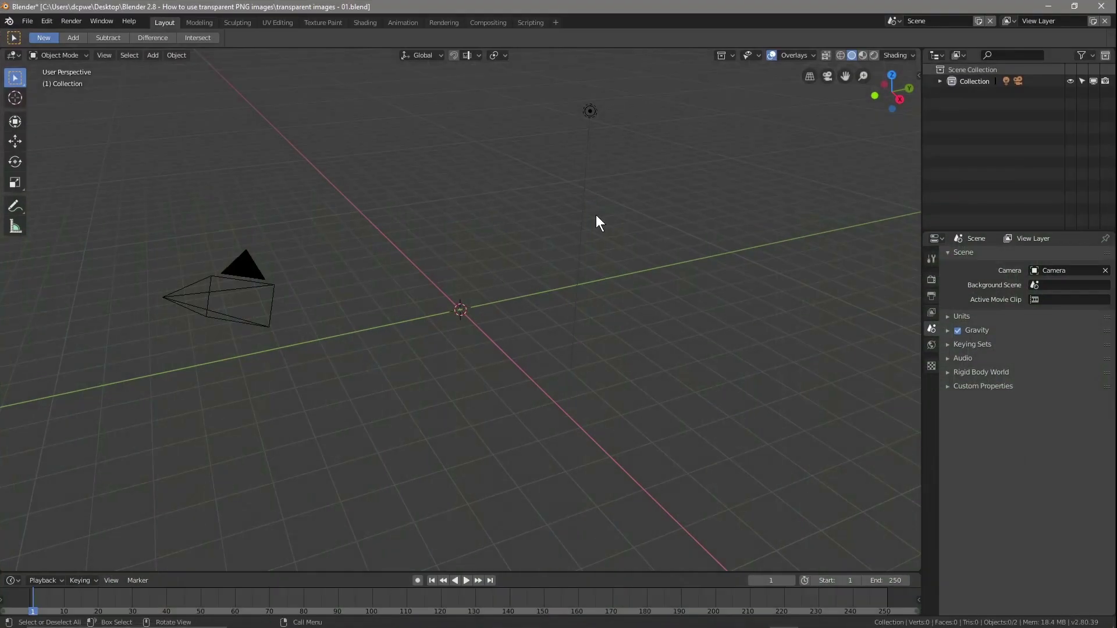
- Check the Import Images as Planes add-on in the Import-Export category of the preferences
click(46, 22)
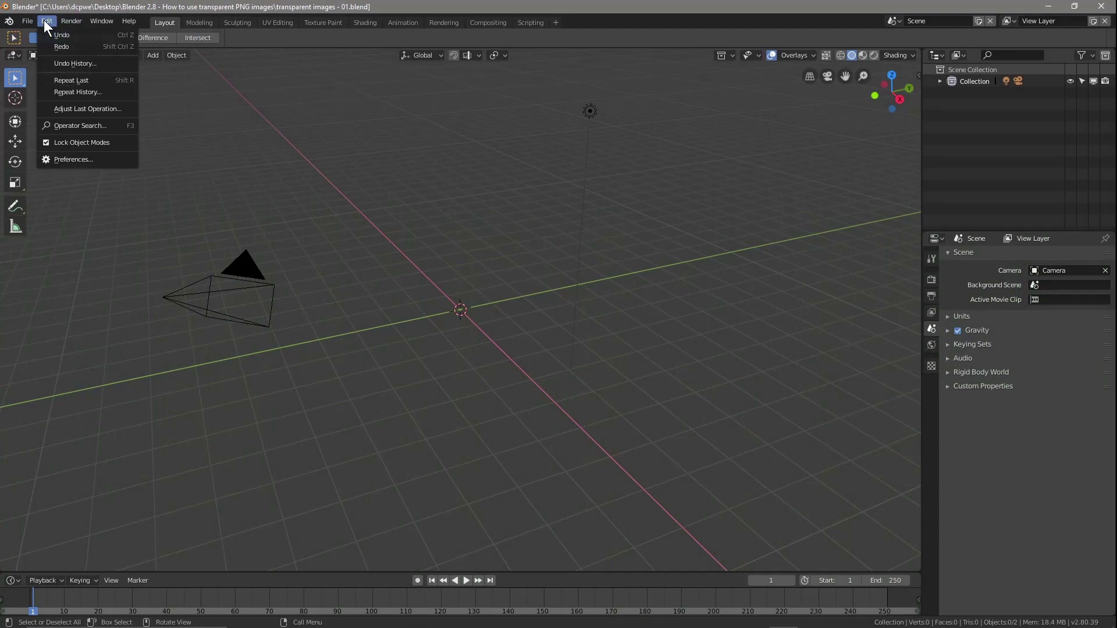
click(54, 160)
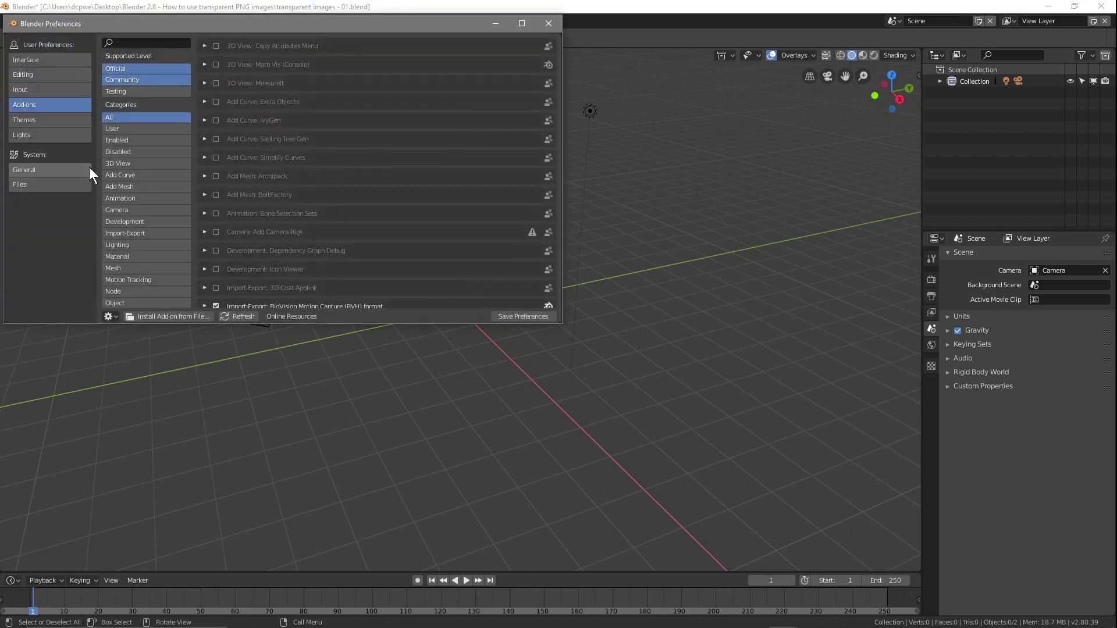
click(128, 233)
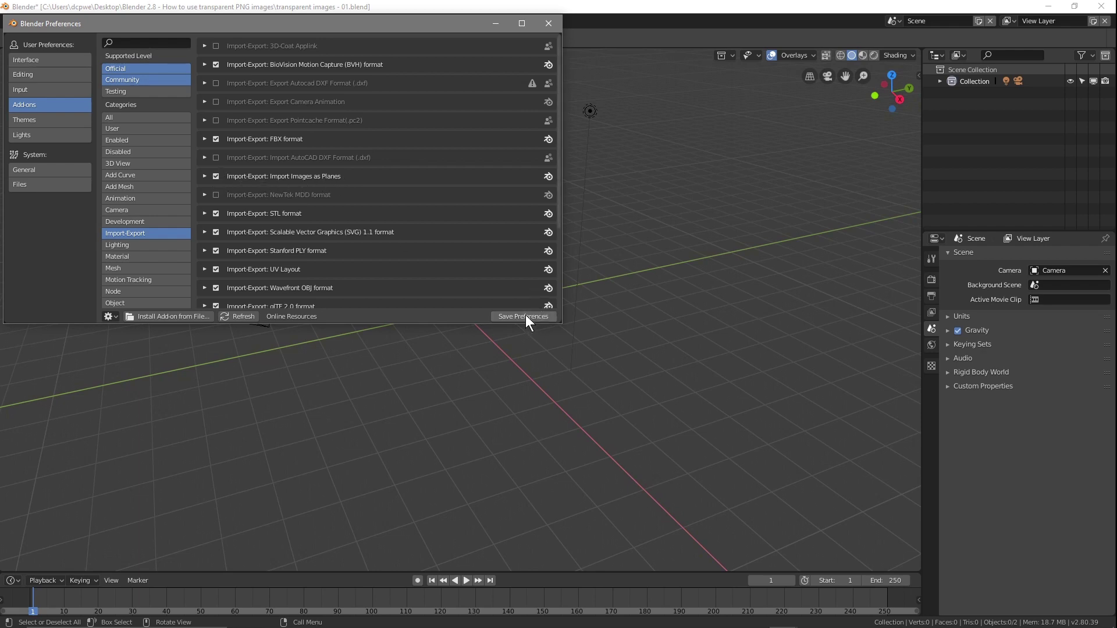
click(548, 23)
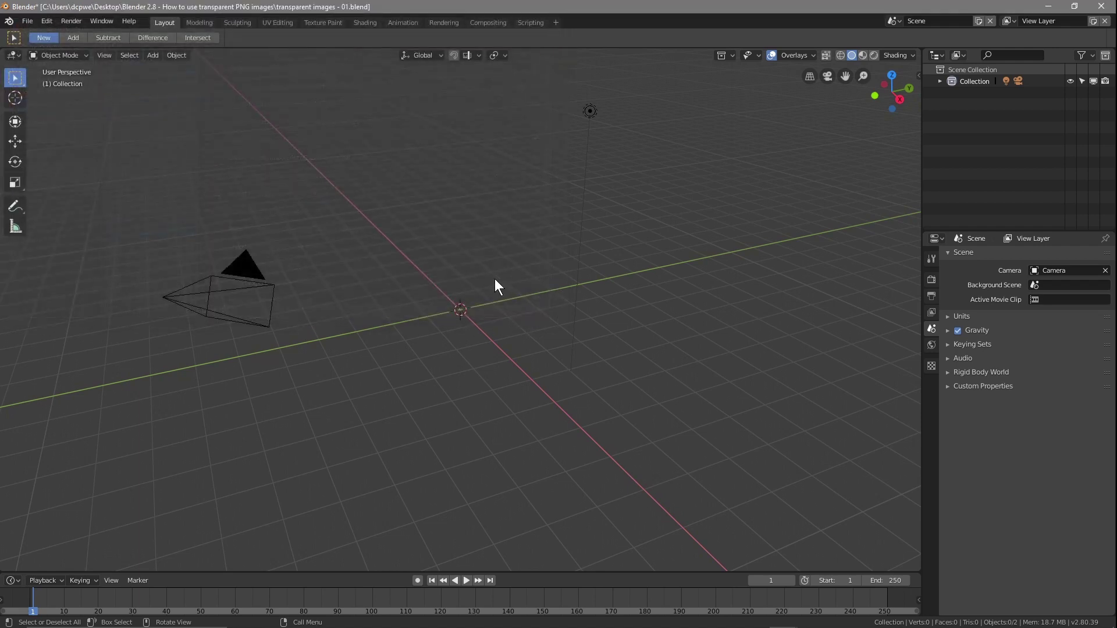
- Import "fantasy-3859580_1920 (2).png" from the images folder as an image plane
key(shift+a)
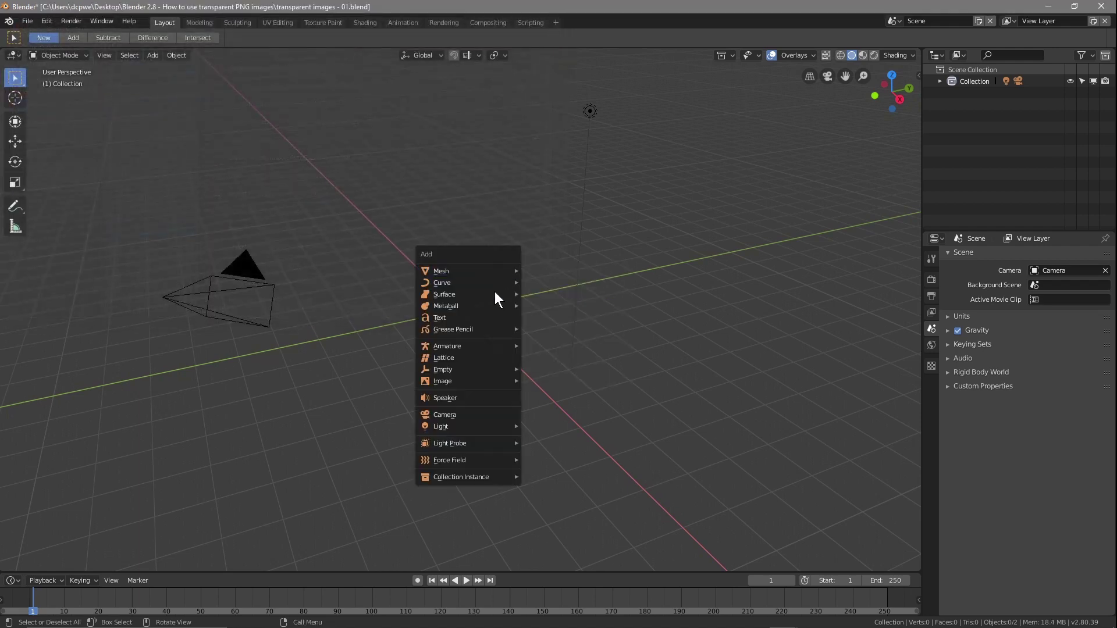
mouse_move(474, 385)
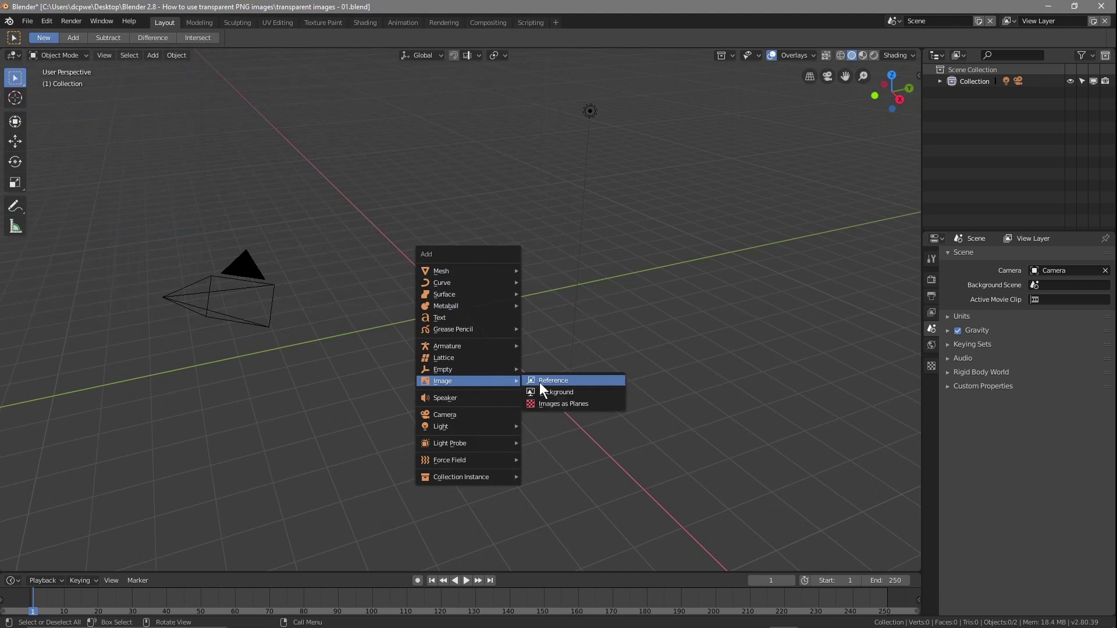
click(562, 404)
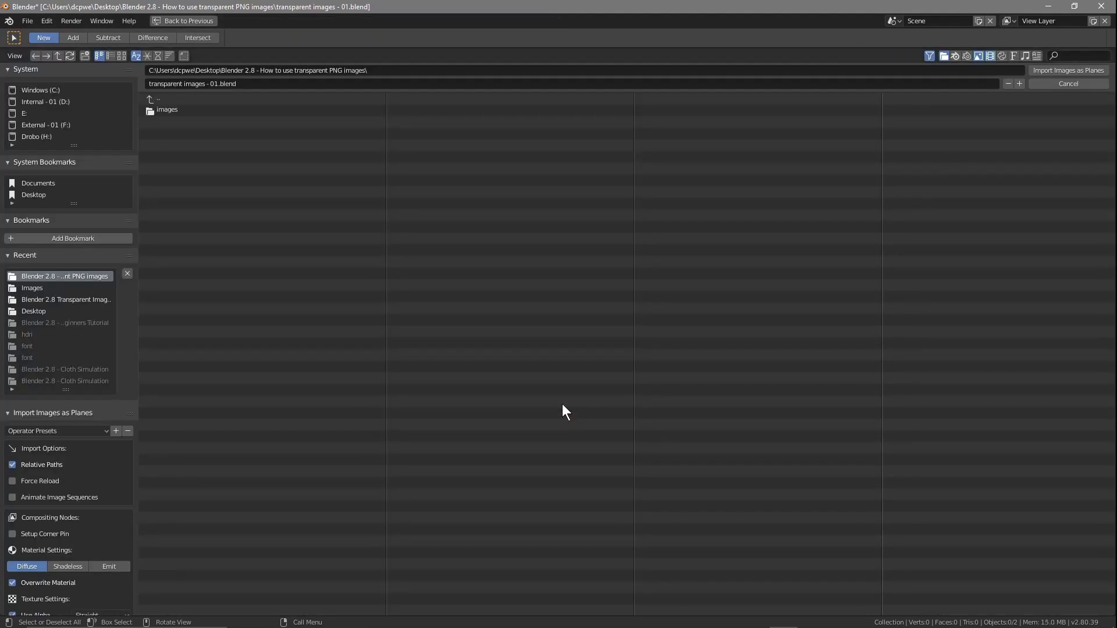
click(194, 110)
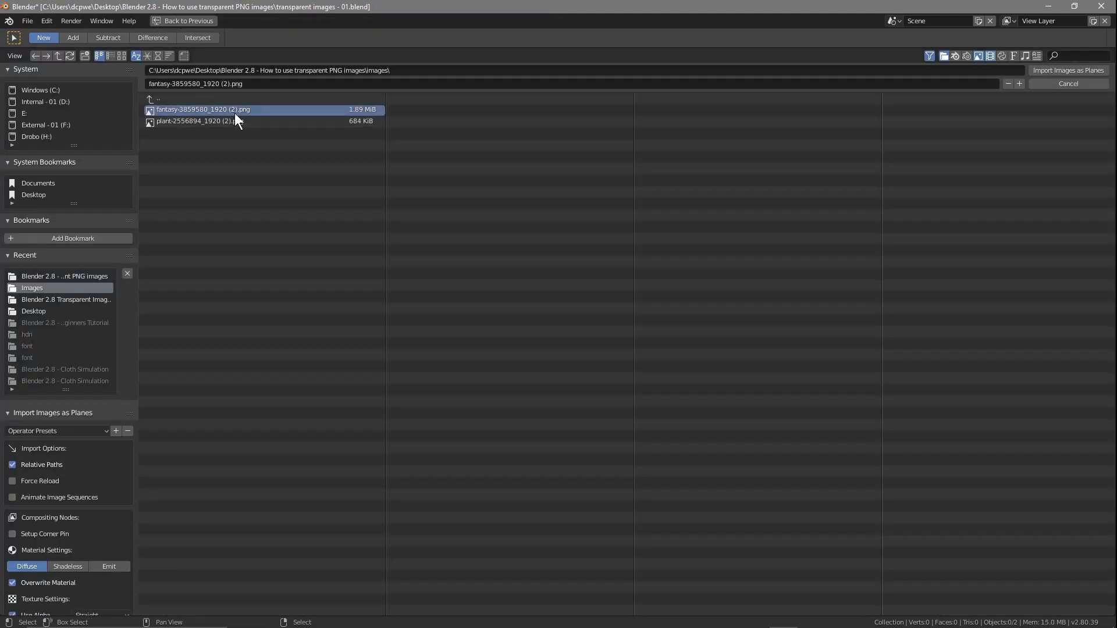
click(1053, 71)
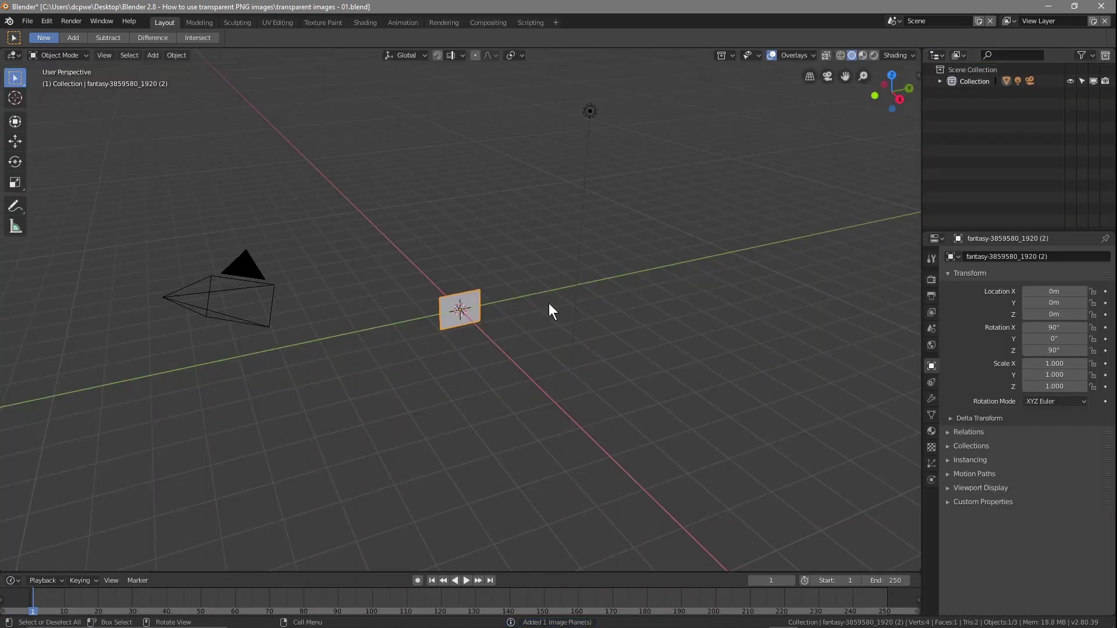
- Show the viewport in rendered shading and scale the fantasy image plane up to about 5.16
click(874, 55)
middle_drag(533, 337, 546, 354)
scroll(512, 336, up, 5)
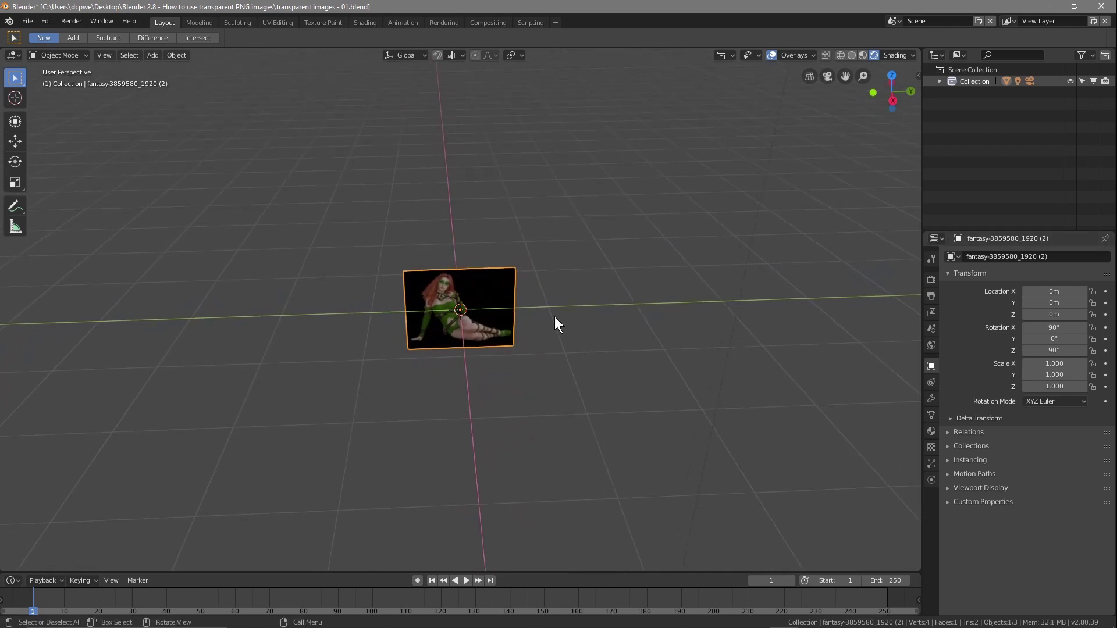
key(s)
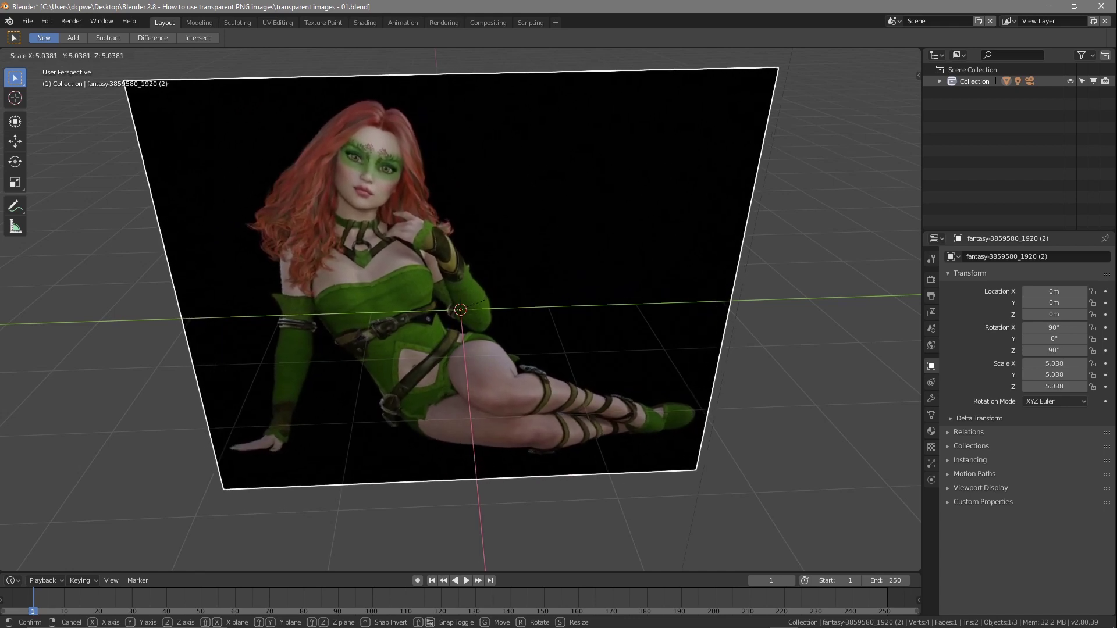
click(590, 263)
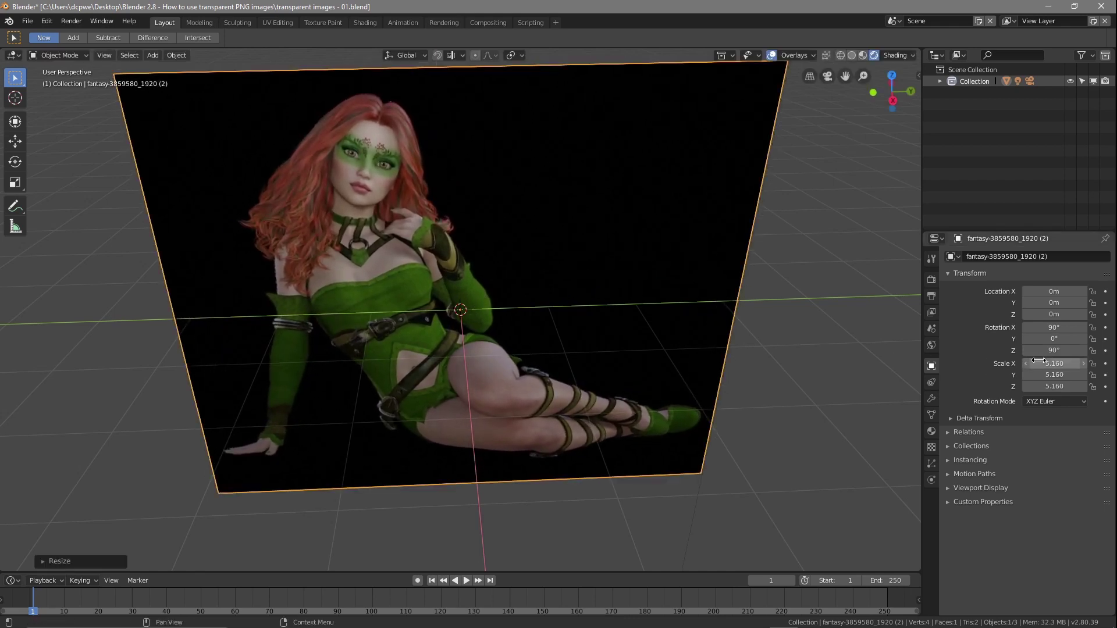
- Raise the fantasy image plane about 2.66 m along Z so its bottom edge sits near the grid floor
scroll(528, 343, down, 5)
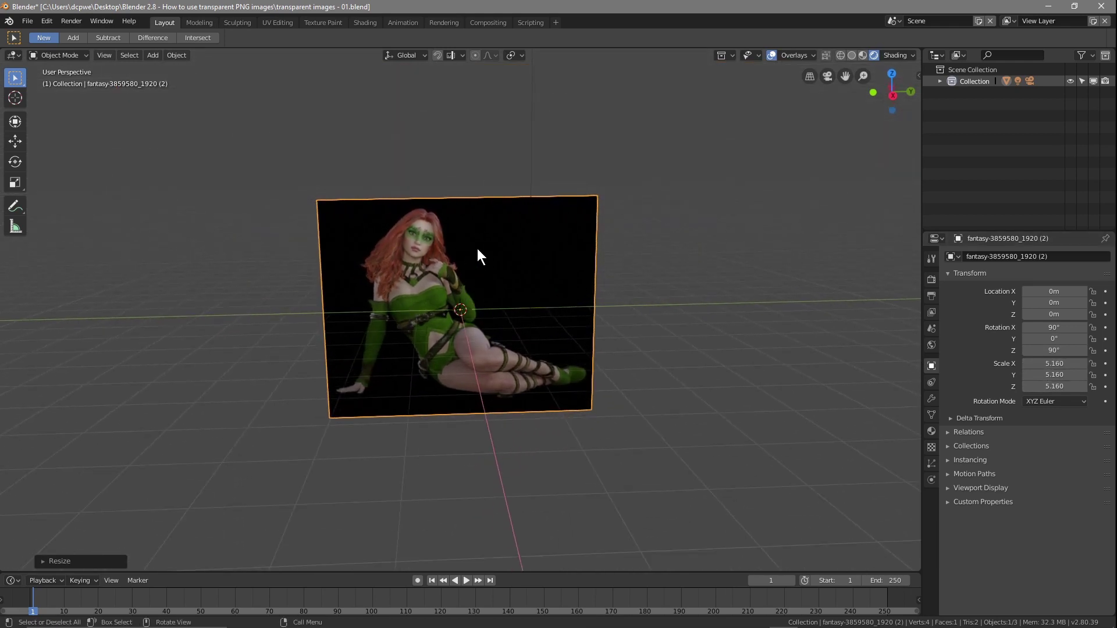
click(16, 143)
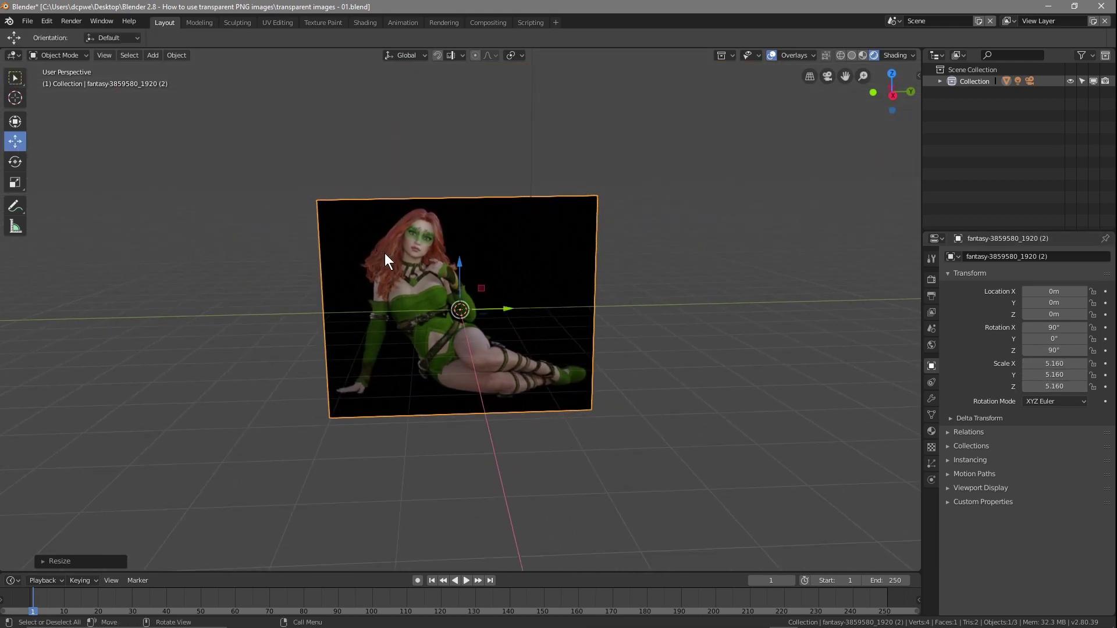
drag(455, 267, 459, 150)
middle_drag(471, 349, 25, 368)
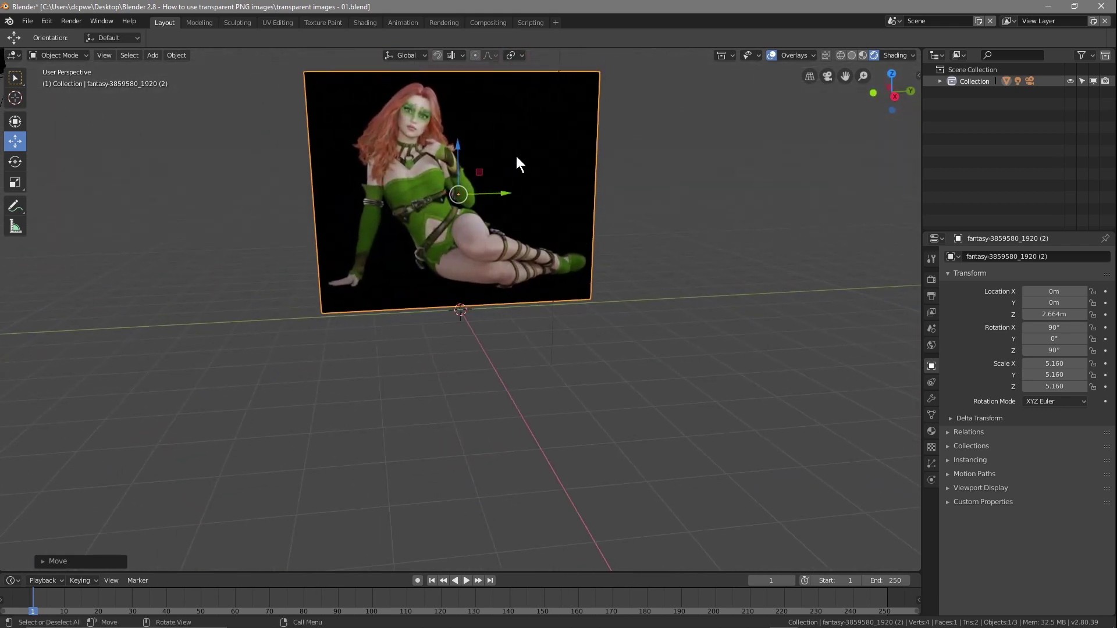
- Set the fantasy image plane material's blend mode to Alpha Blend
click(940, 81)
click(1022, 116)
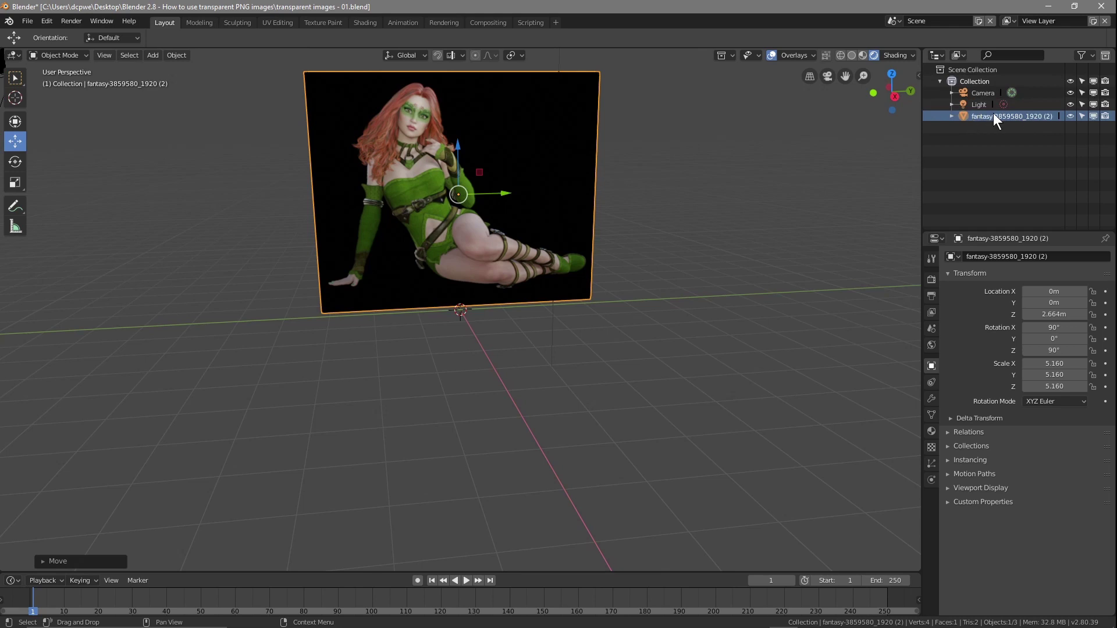
click(931, 431)
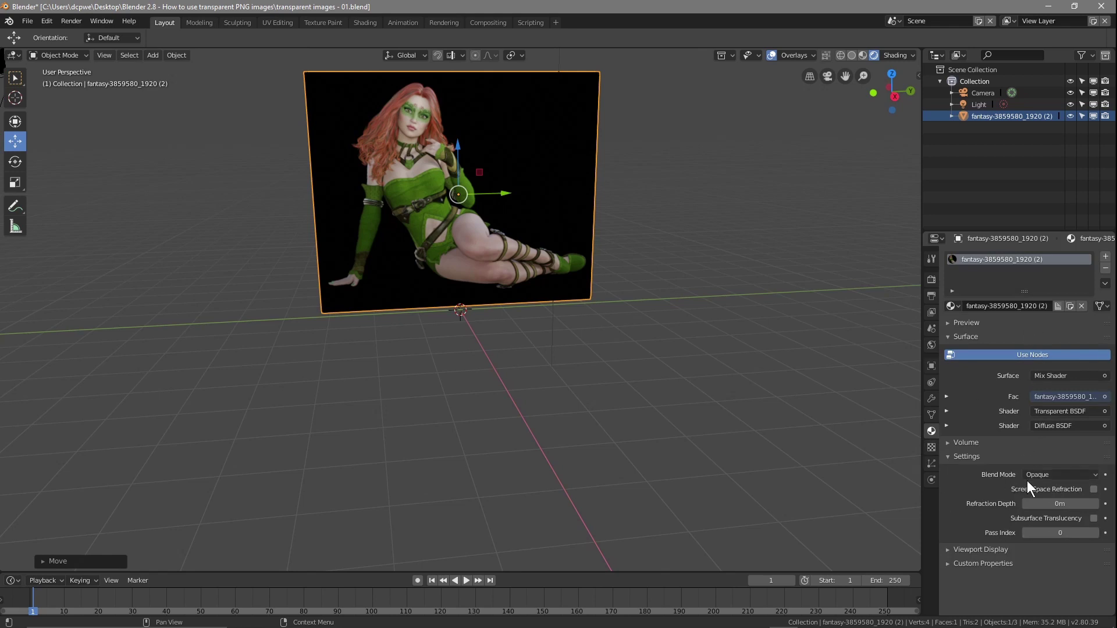
click(1053, 476)
click(1029, 475)
click(1047, 396)
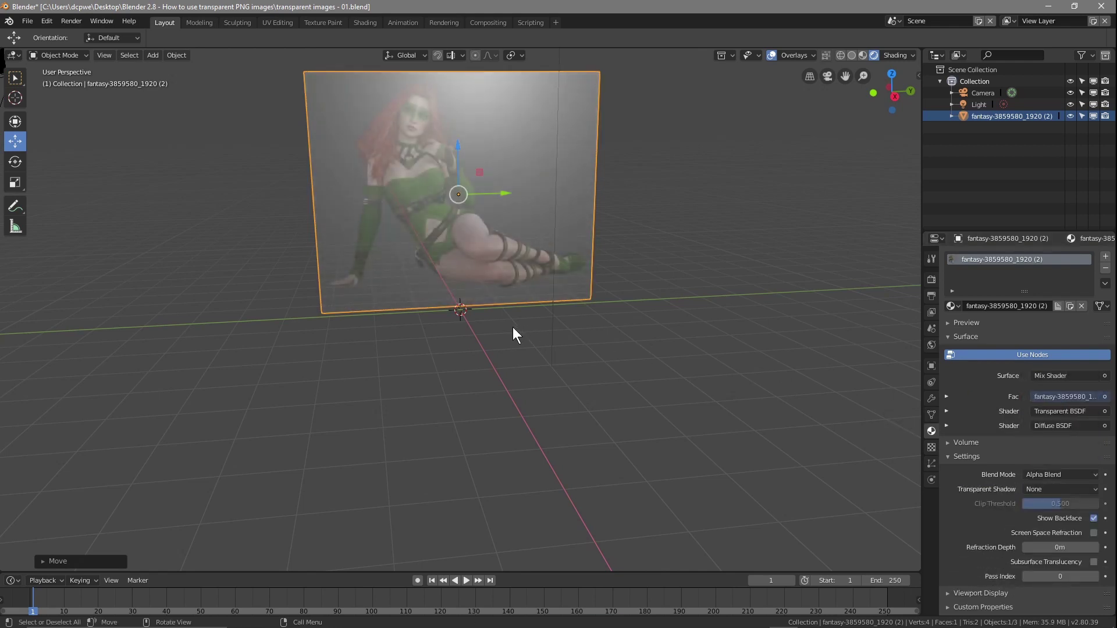
- Render a test image of the transparent figure and close the render result
mouse_move(605, 354)
middle_down()
mouse_move(641, 347)
mouse_move(581, 348)
mouse_move(853, 359)
mouse_move(663, 374)
mouse_move(562, 368)
mouse_move(621, 344)
mouse_move(599, 347)
middle_up()
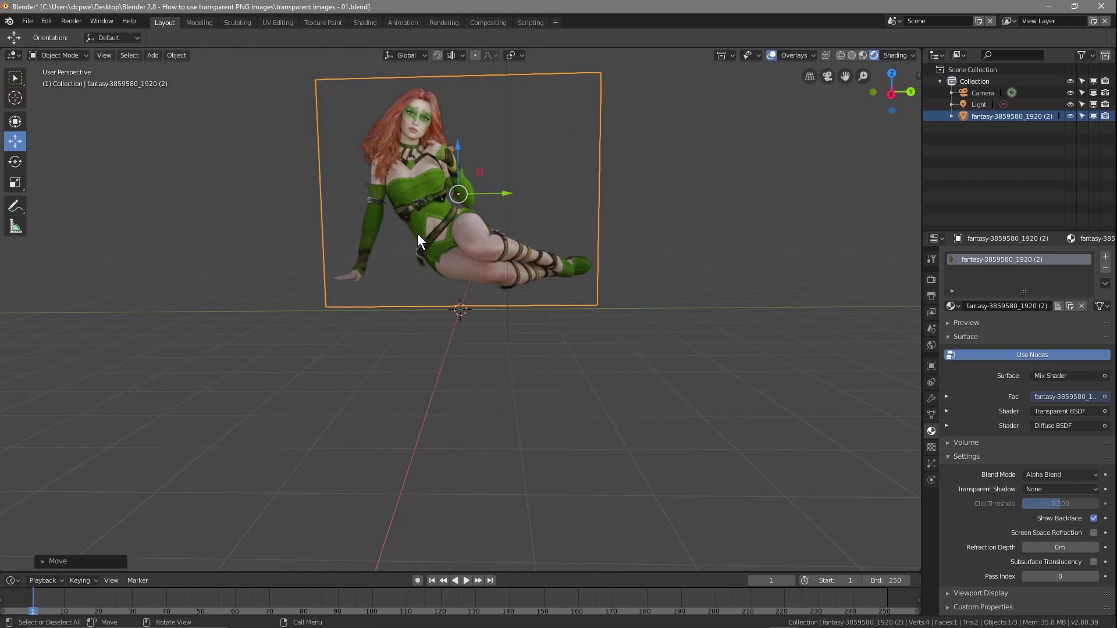
key(F12)
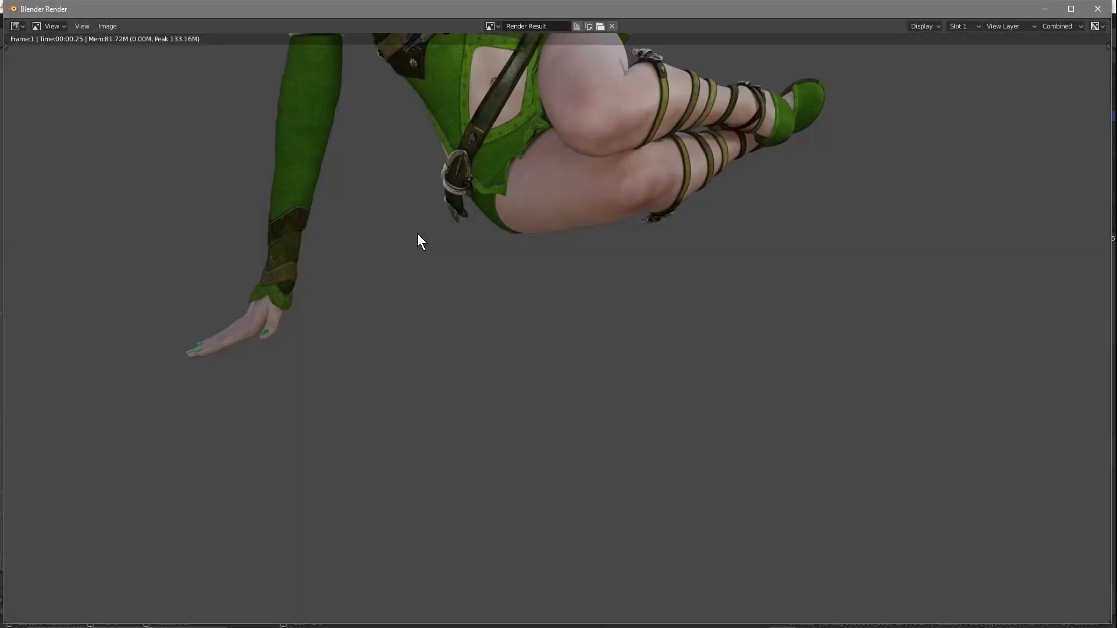
click(1097, 8)
- Look through the camera, lock it to the view and raise it to about 5.08 m to frame the whole figure
middle_drag(478, 335, 495, 342)
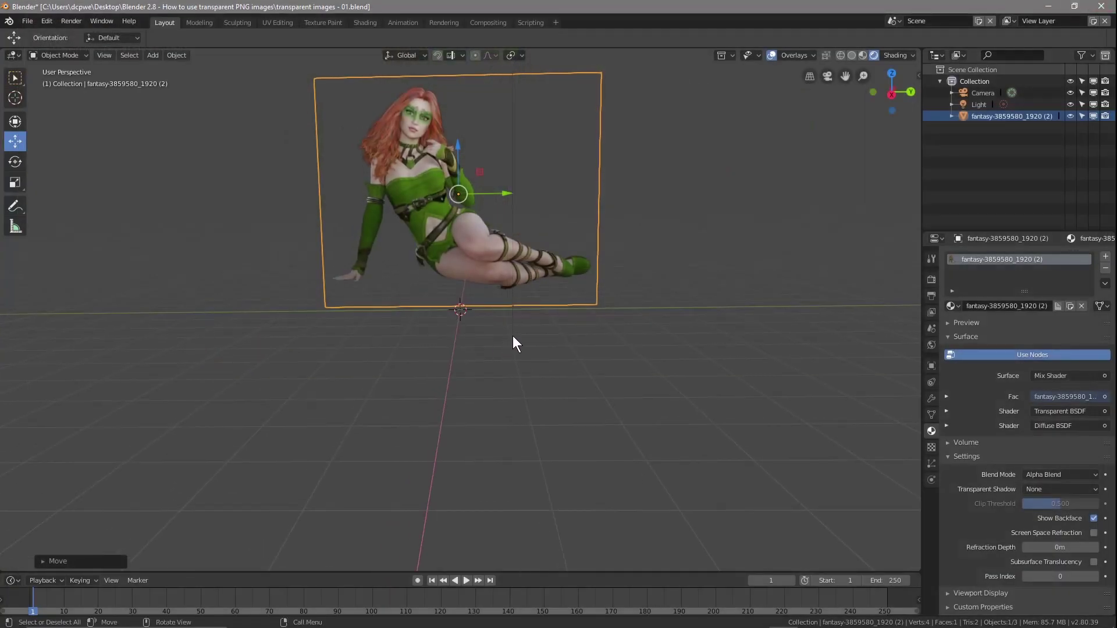
key(KP_0)
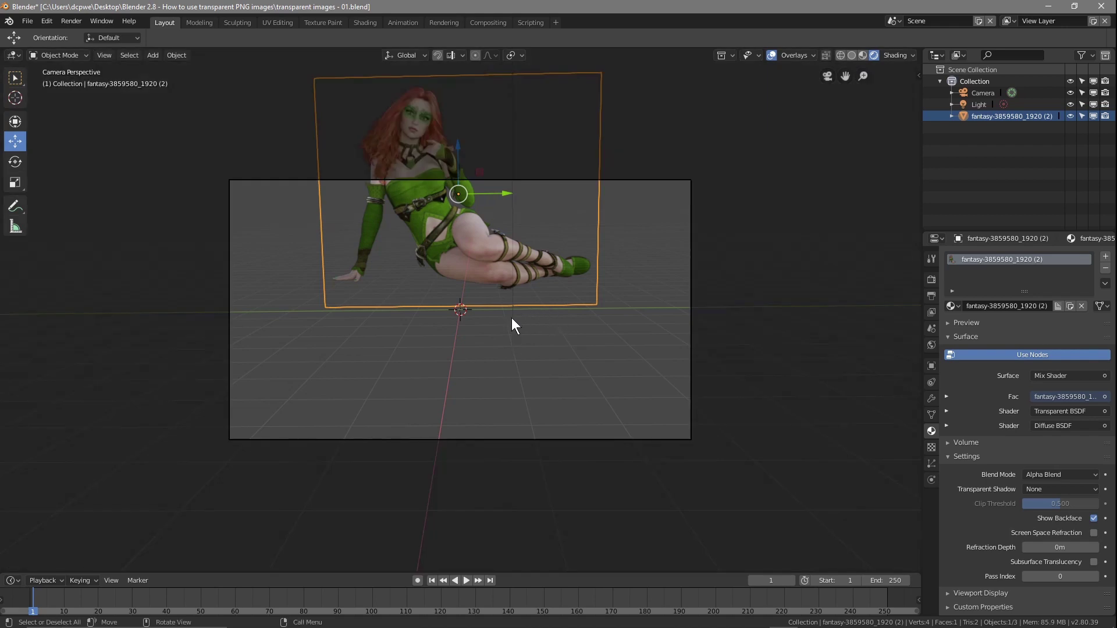
click(972, 93)
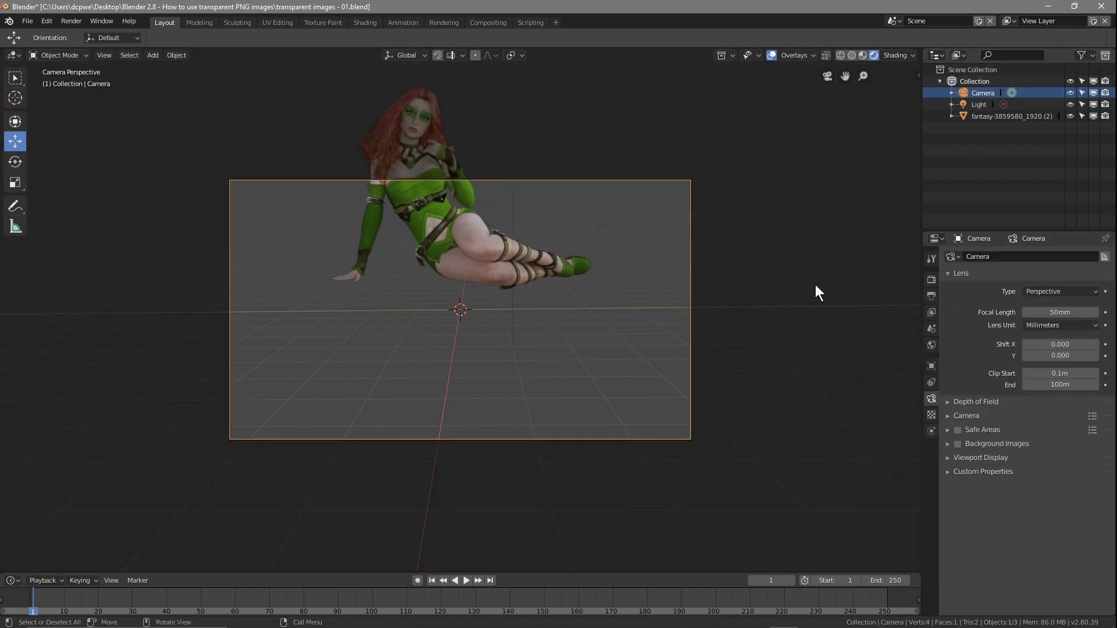
key(n)
click(910, 378)
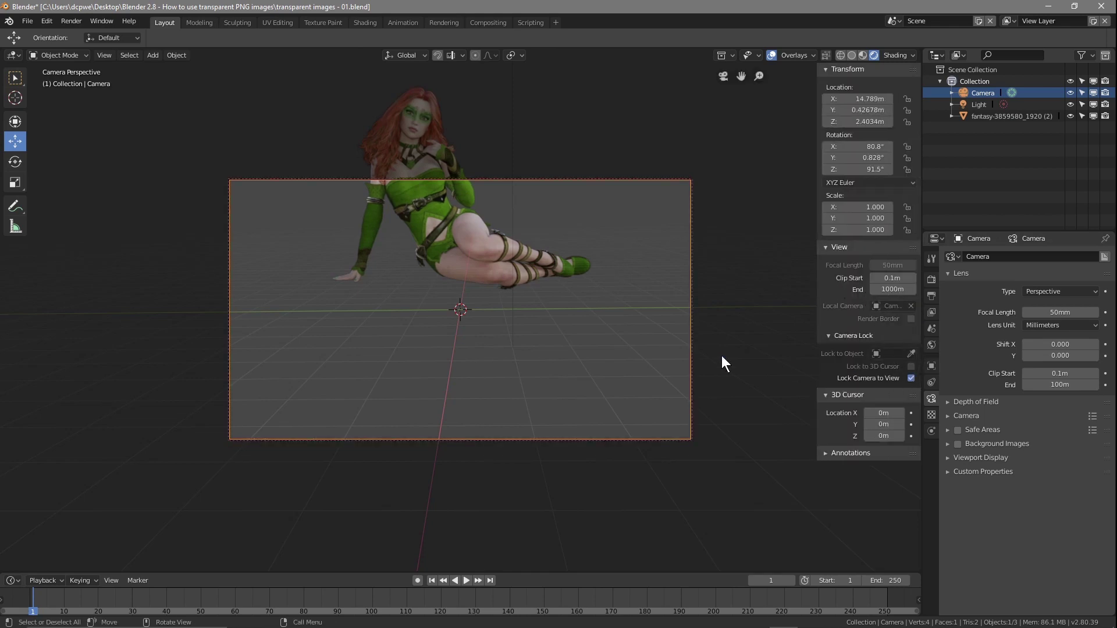
shift+middle_drag(536, 314, 541, 430)
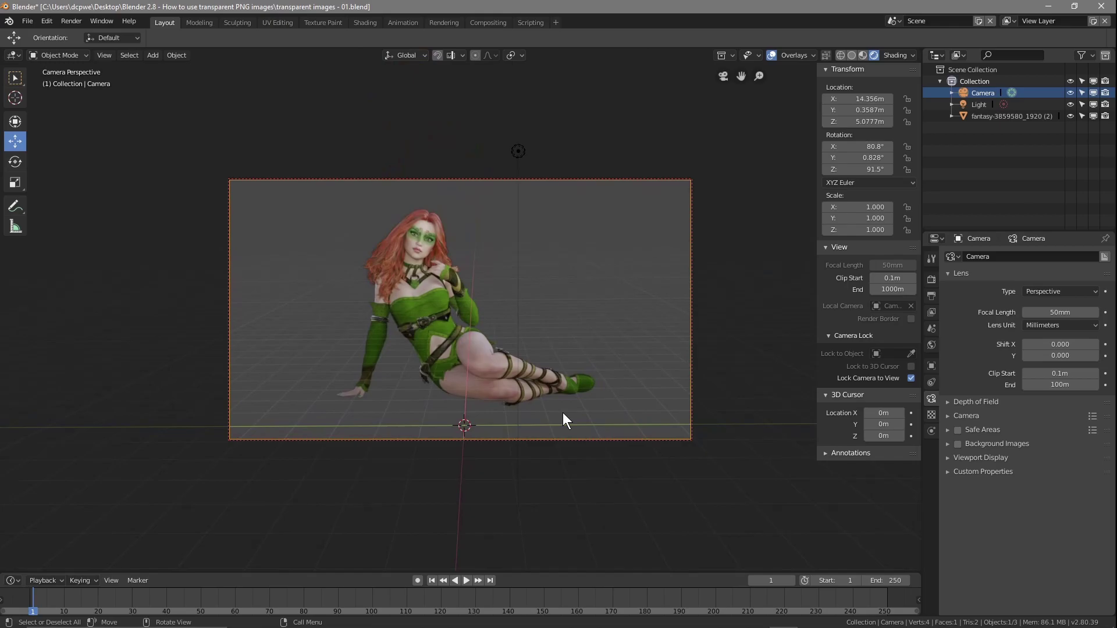
- Render the newly framed shot, close the result, then unlock the camera from the view and deselect it
key(F12)
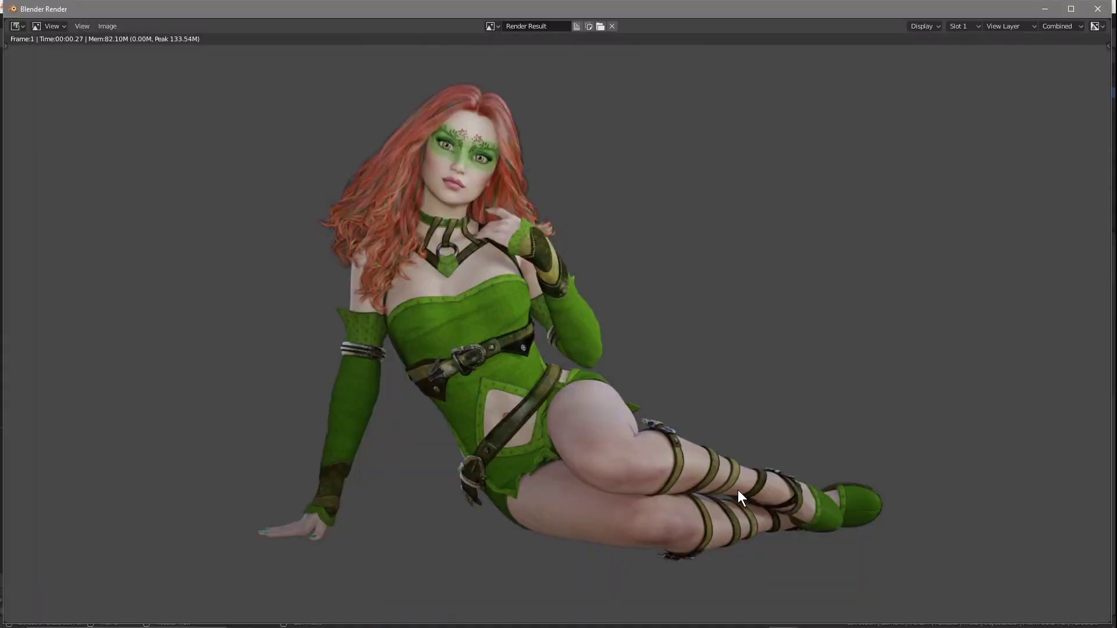
click(1098, 9)
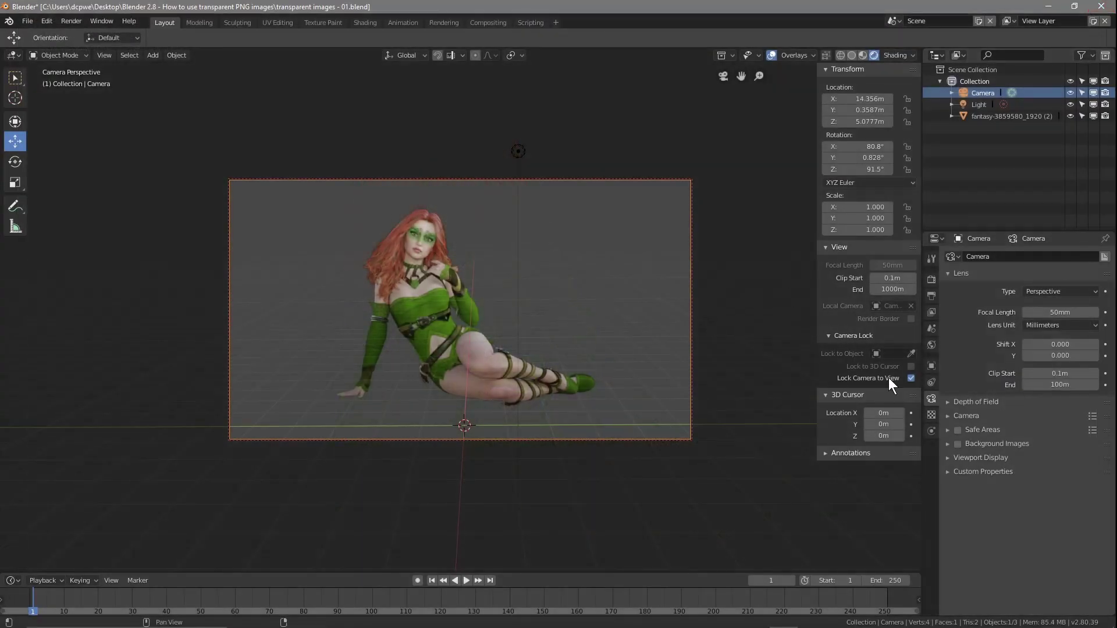
click(911, 378)
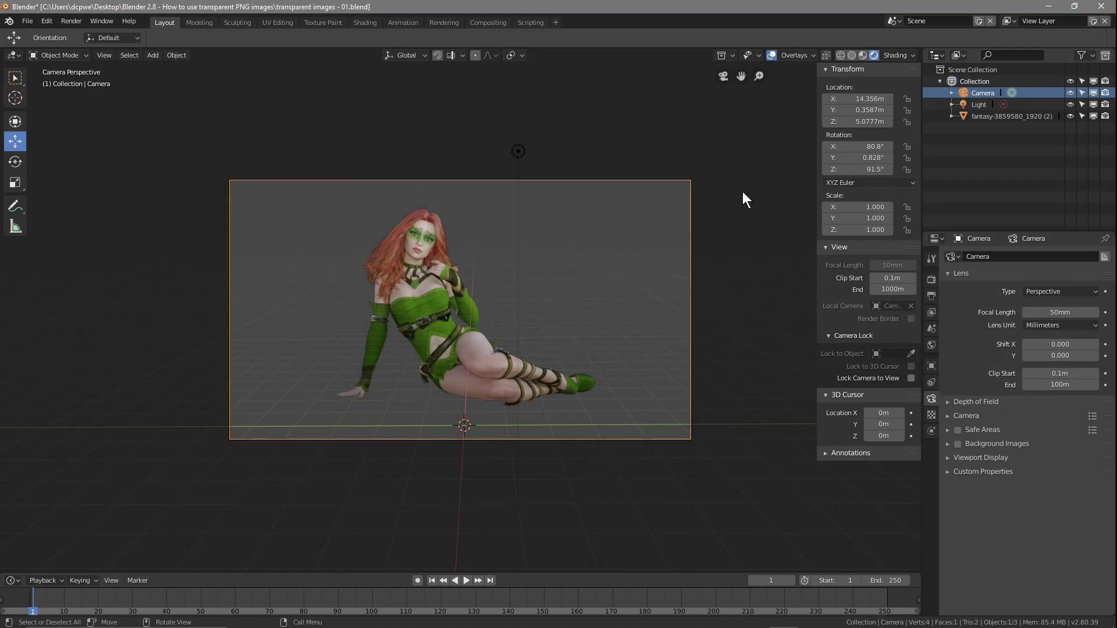
key(n)
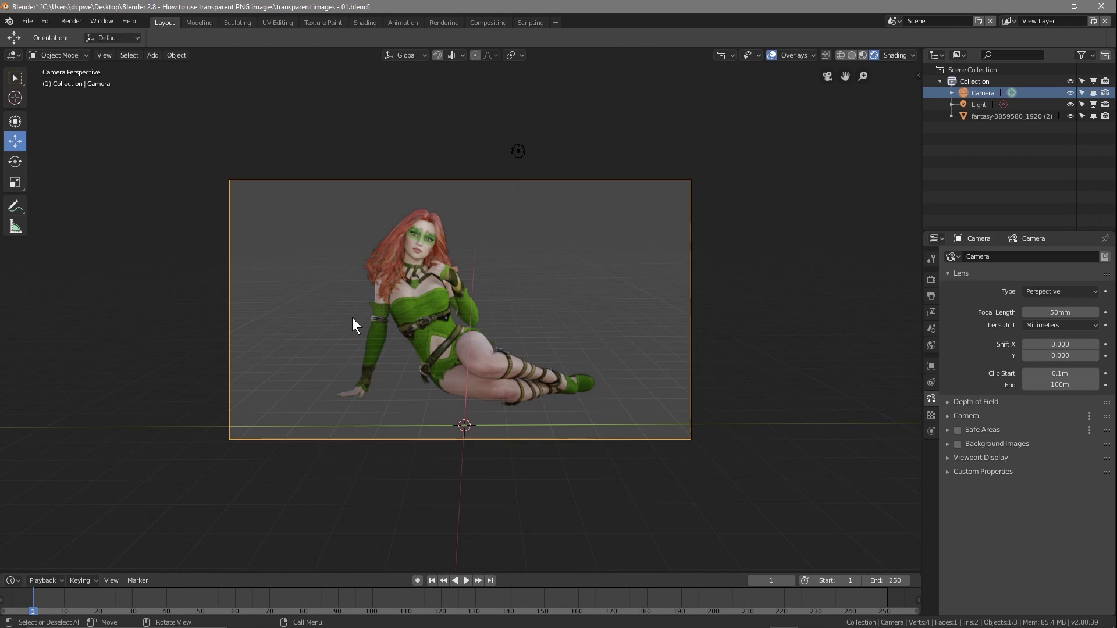
click(762, 386)
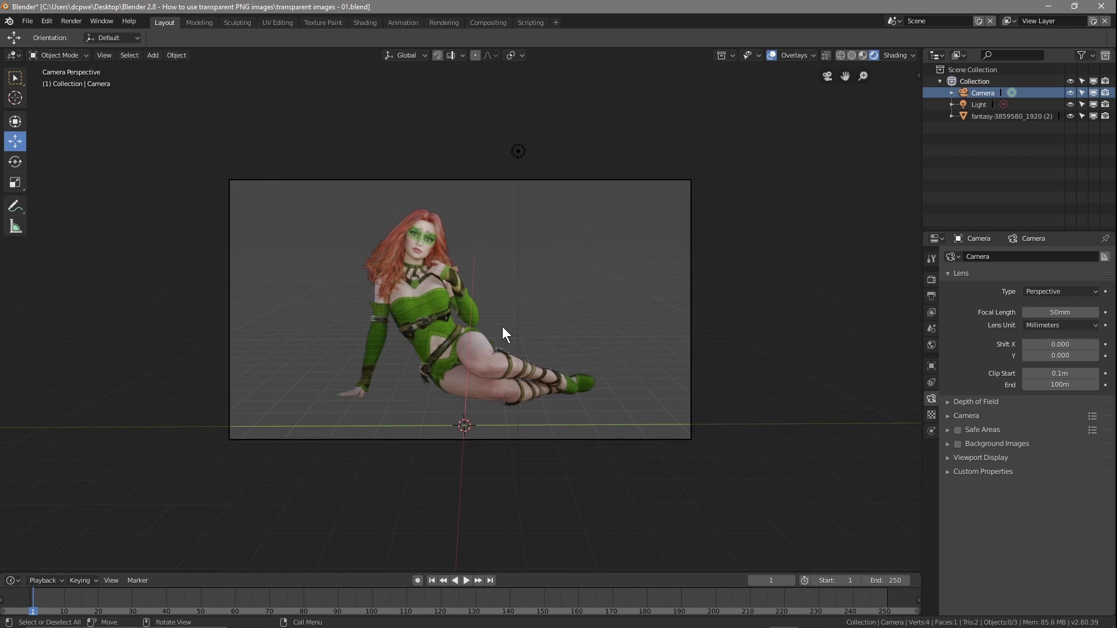
- Leave the camera view and add a mesh plane at the origin beneath the figure
key(KP_0)
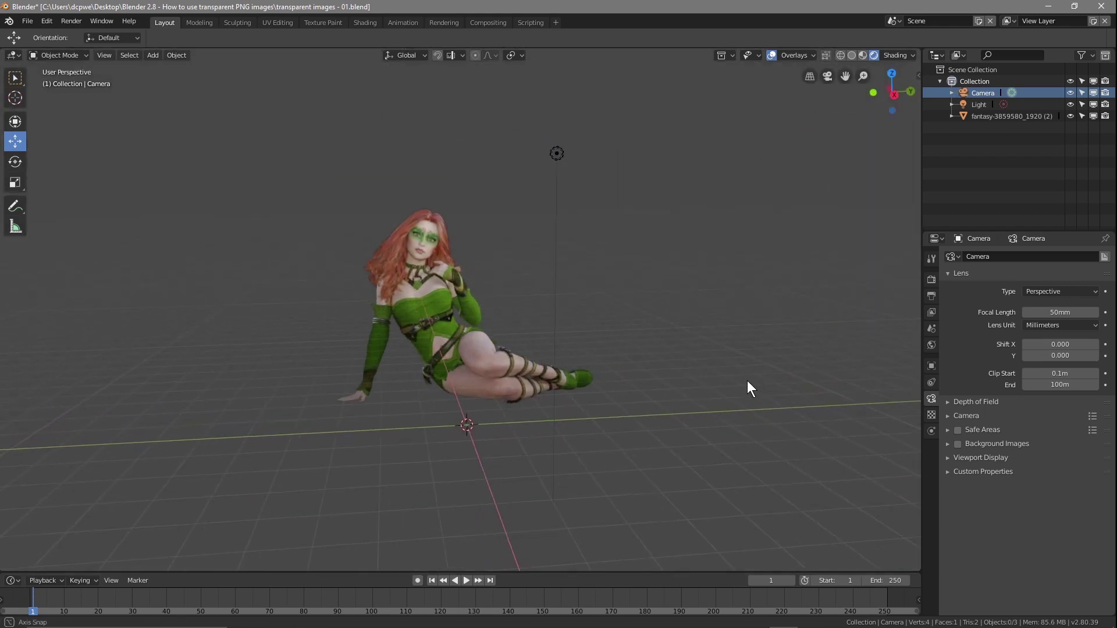
scroll(578, 413, up, 2)
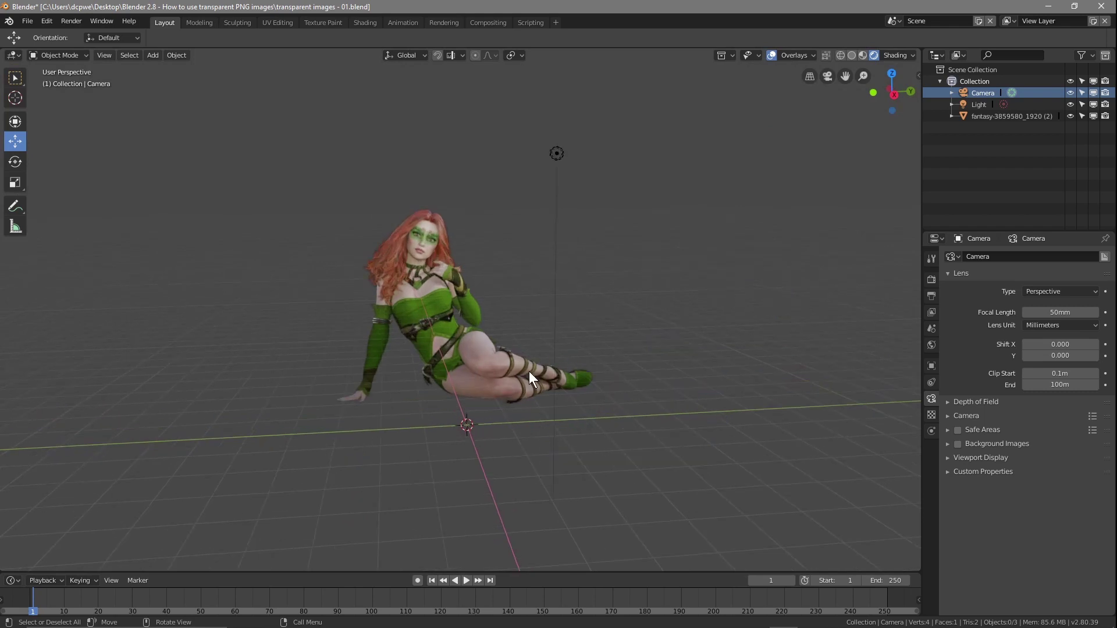
mouse_move(431, 431)
middle_down()
mouse_move(419, 474)
mouse_move(419, 427)
middle_up()
key(shift+a)
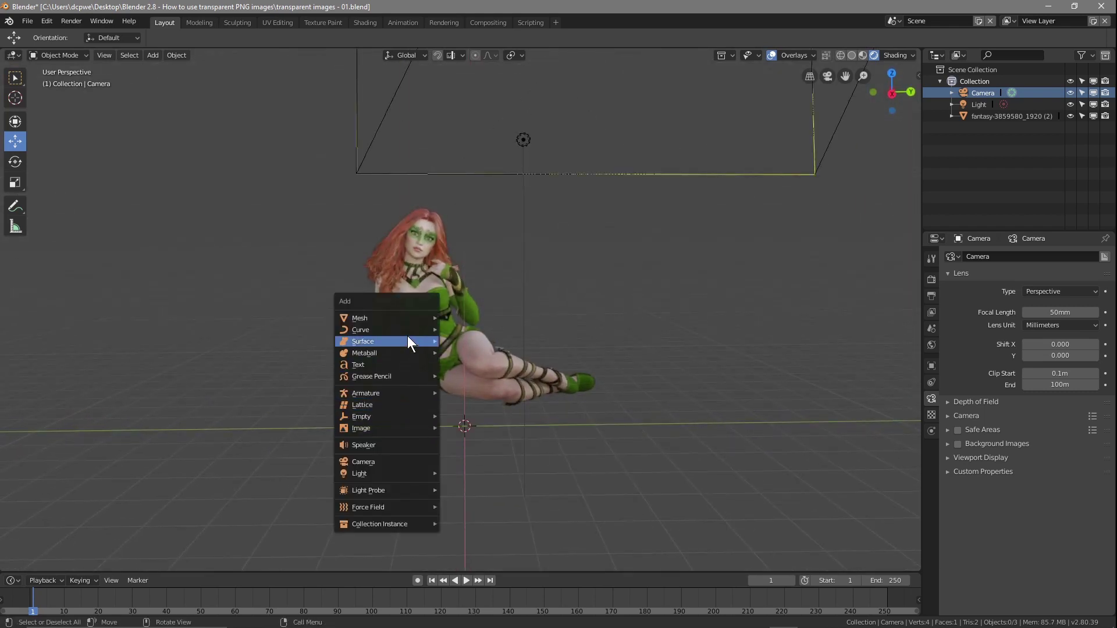
mouse_move(409, 325)
click(466, 319)
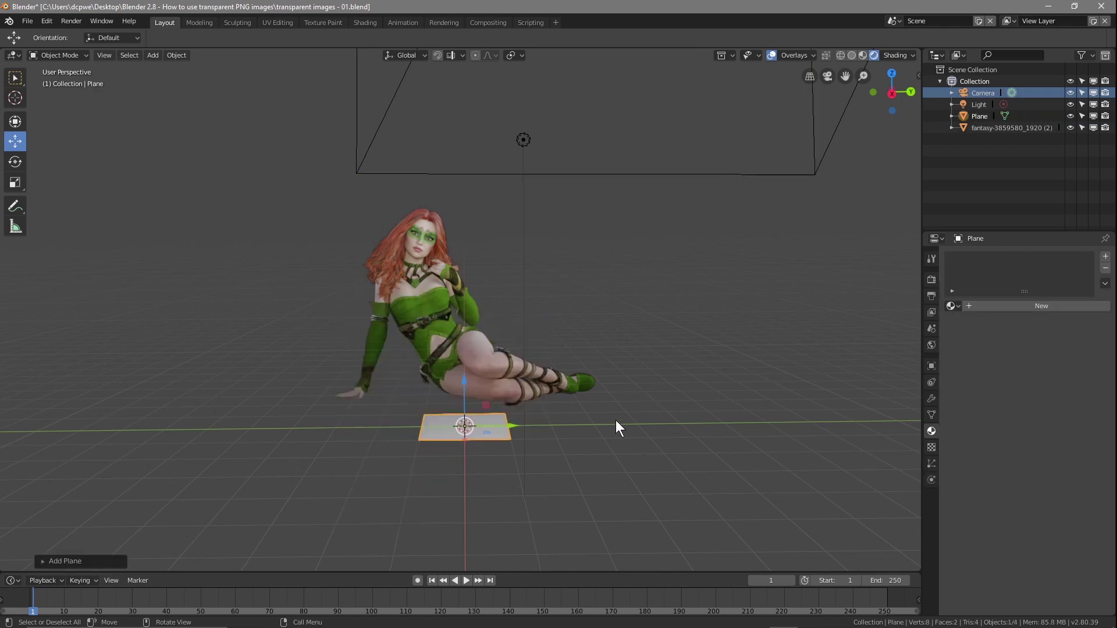
- Scale the new plane by 20 to make a large floor
middle_drag(456, 424, 584, 479)
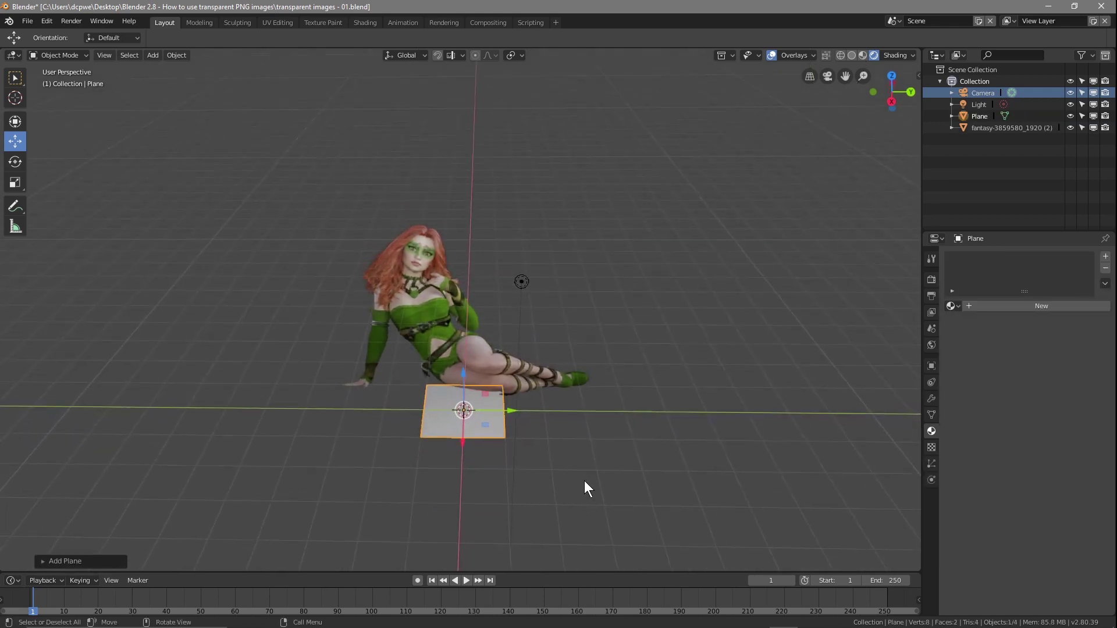
scroll(556, 424, down, 3)
scroll(529, 420, up, 1)
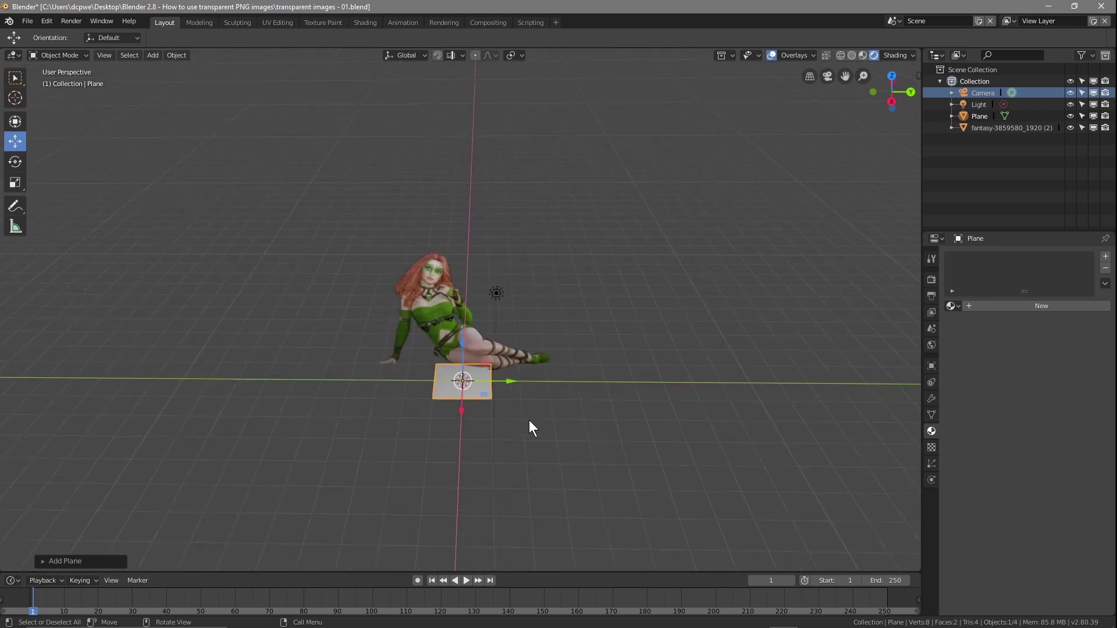
key(s)
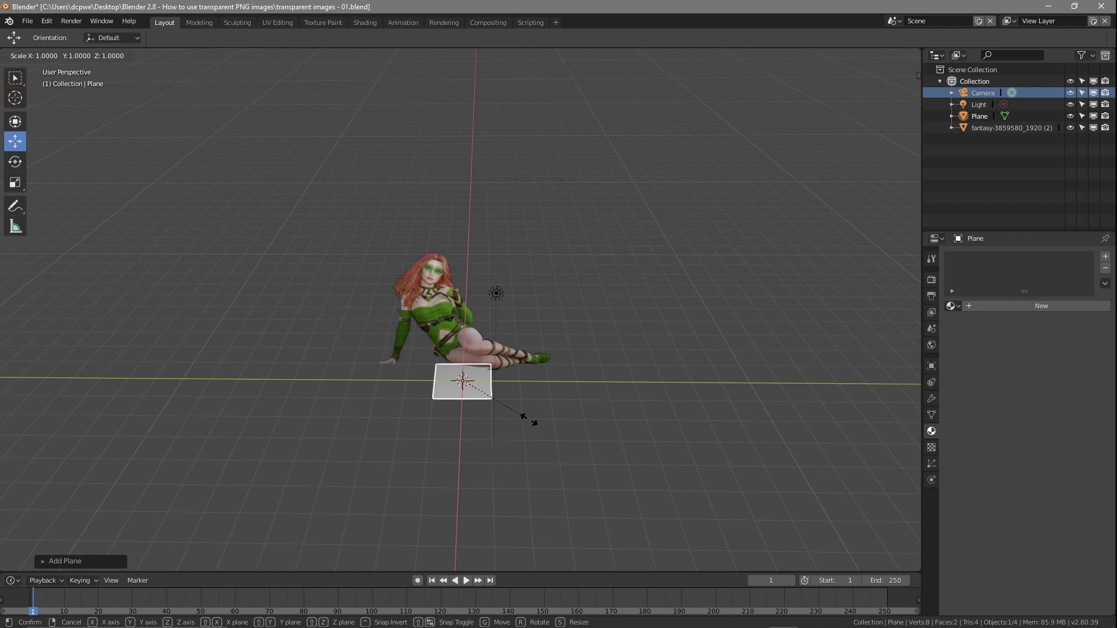
text(20)
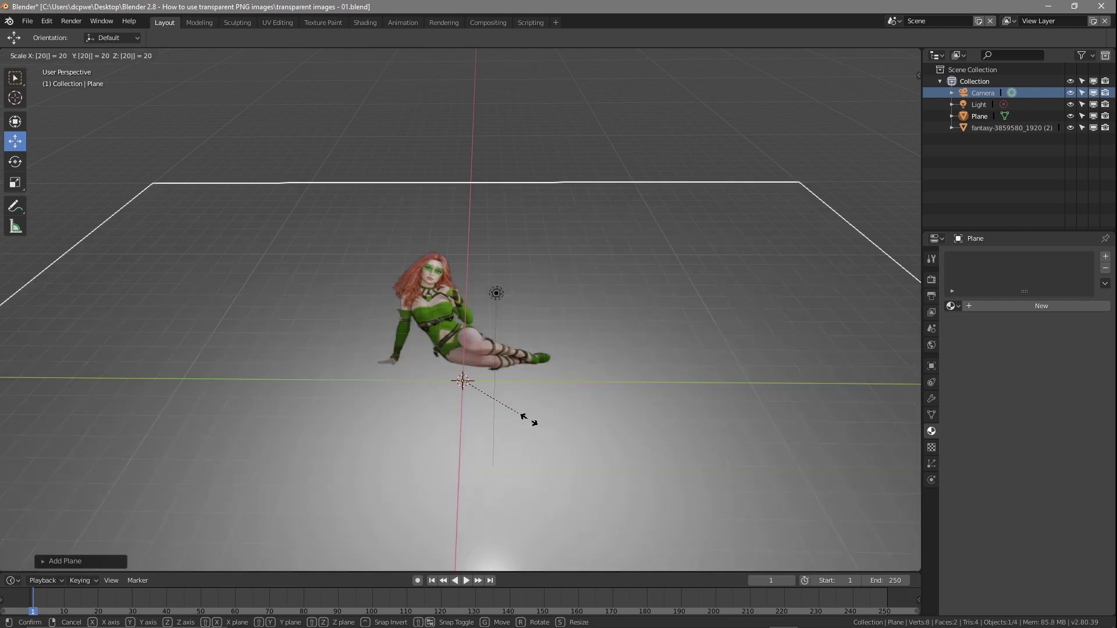
key(Return)
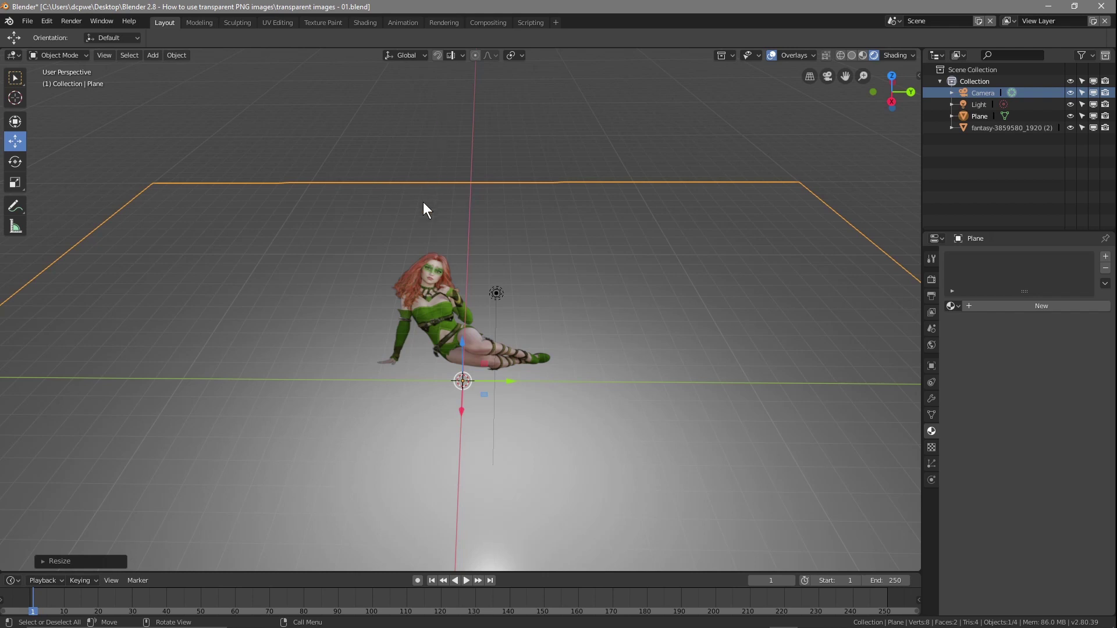
- Extrude the floor plane's back edge 30 m straight up along Z in Edit Mode to form a backdrop wall
scroll(423, 203, down, 3)
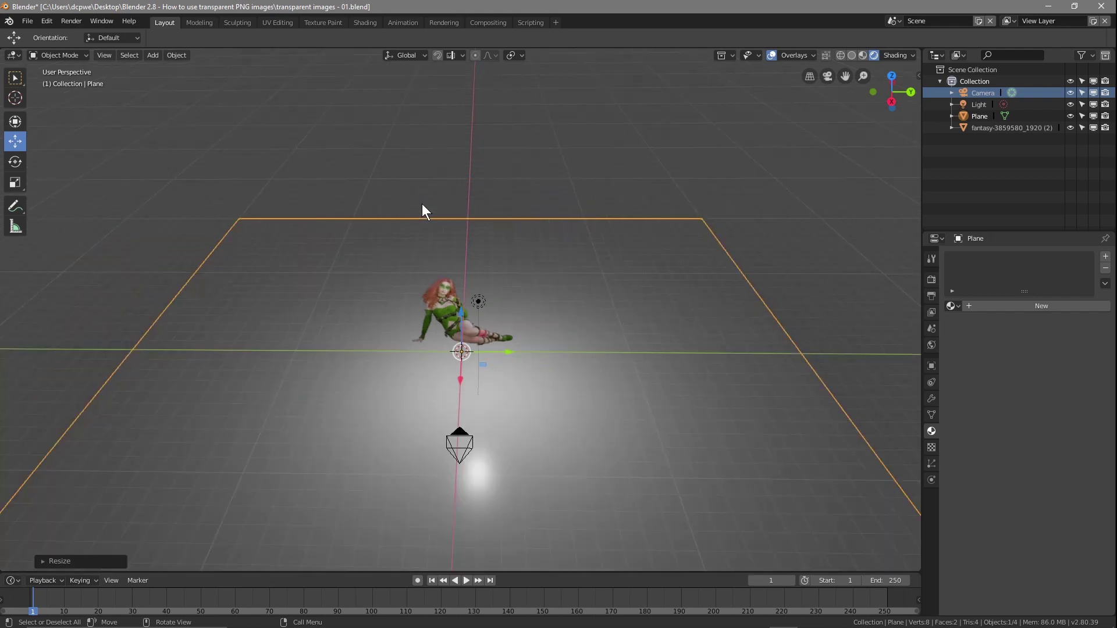
click(61, 54)
click(54, 82)
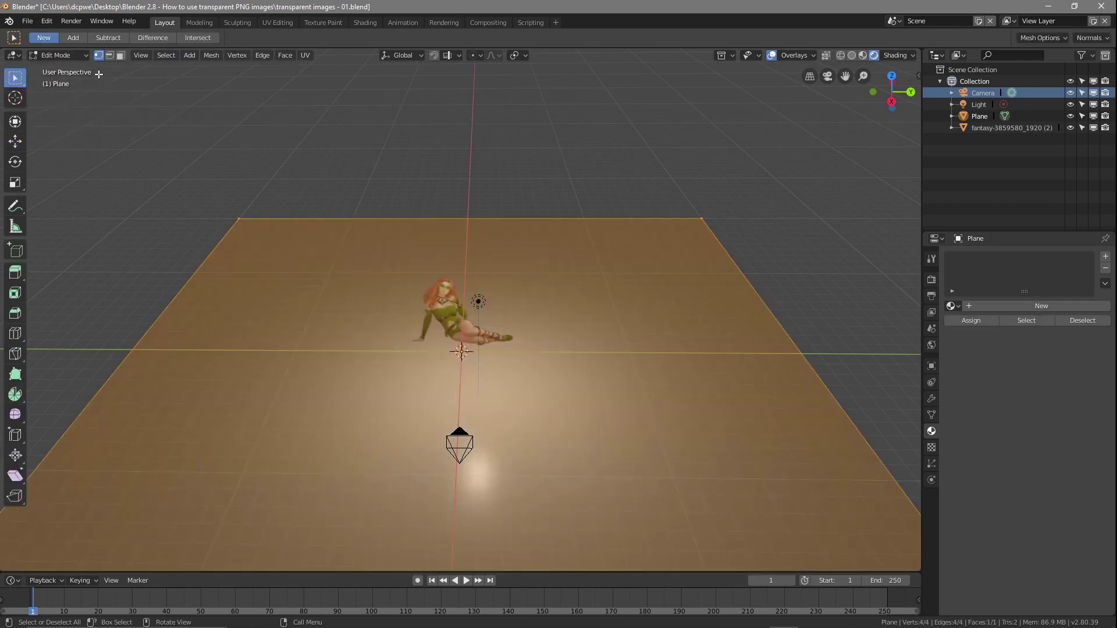
click(113, 54)
click(410, 219)
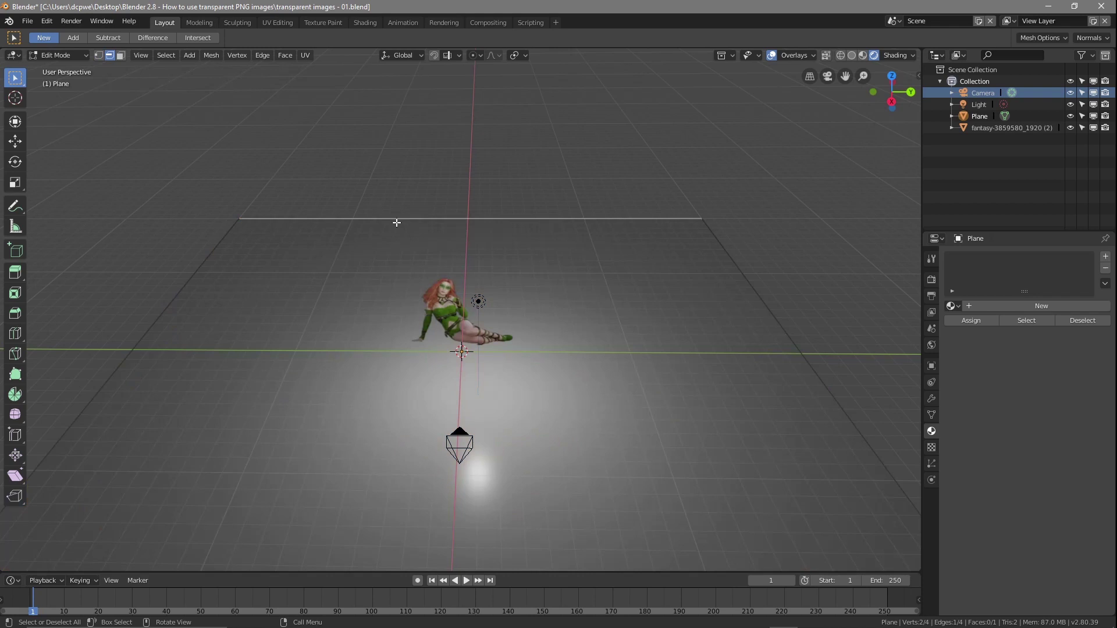
key(e)
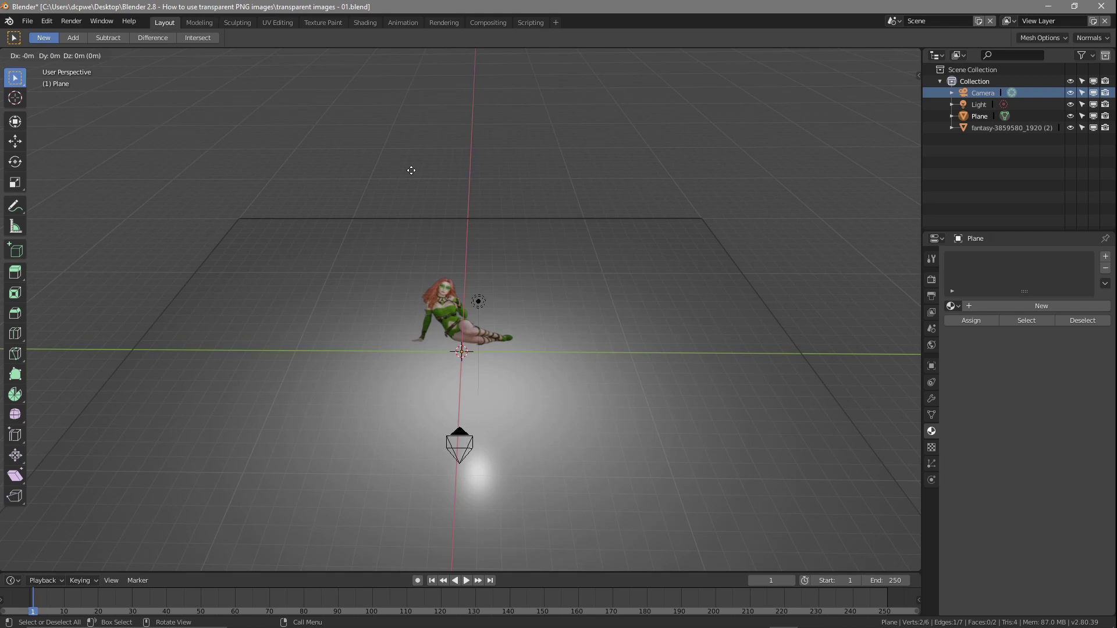
key(z)
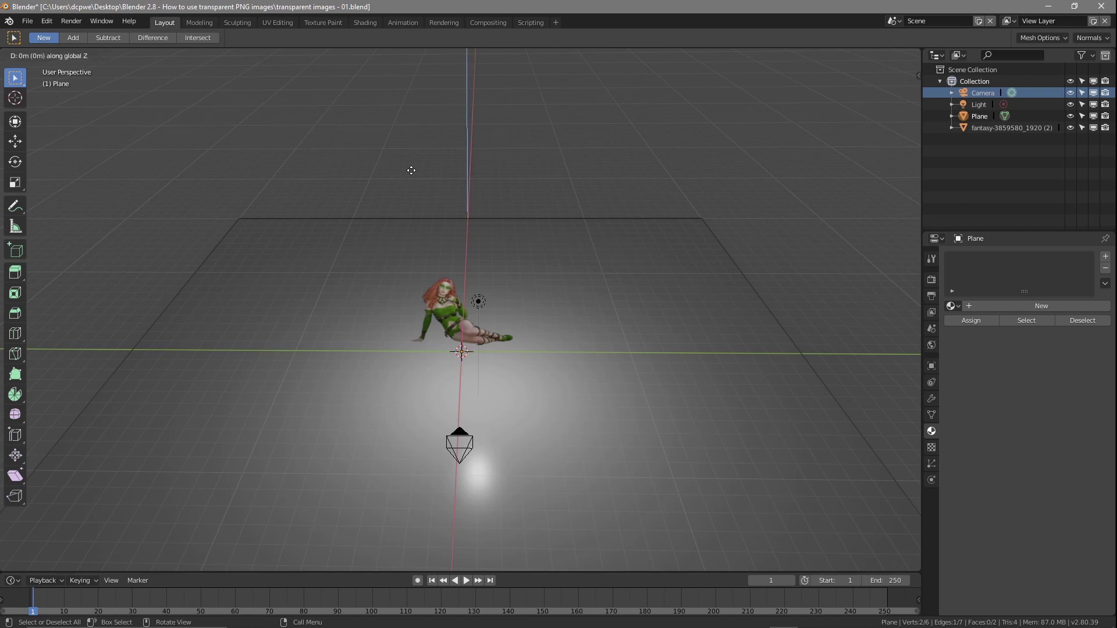
text(10)
key(Return)
- Bevel the edge where the floor meets the backdrop with an offset of about 0.36 and 9 segments
scroll(434, 207, down, 2)
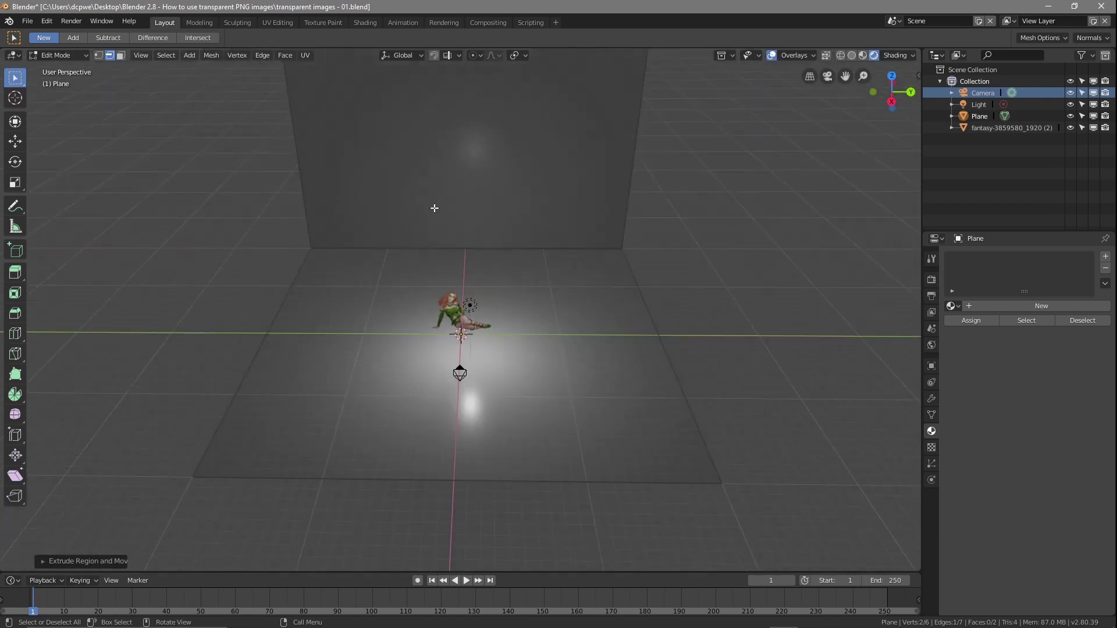
scroll(434, 207, down, 2)
middle_drag(453, 232, 518, 309)
scroll(521, 309, up, 4)
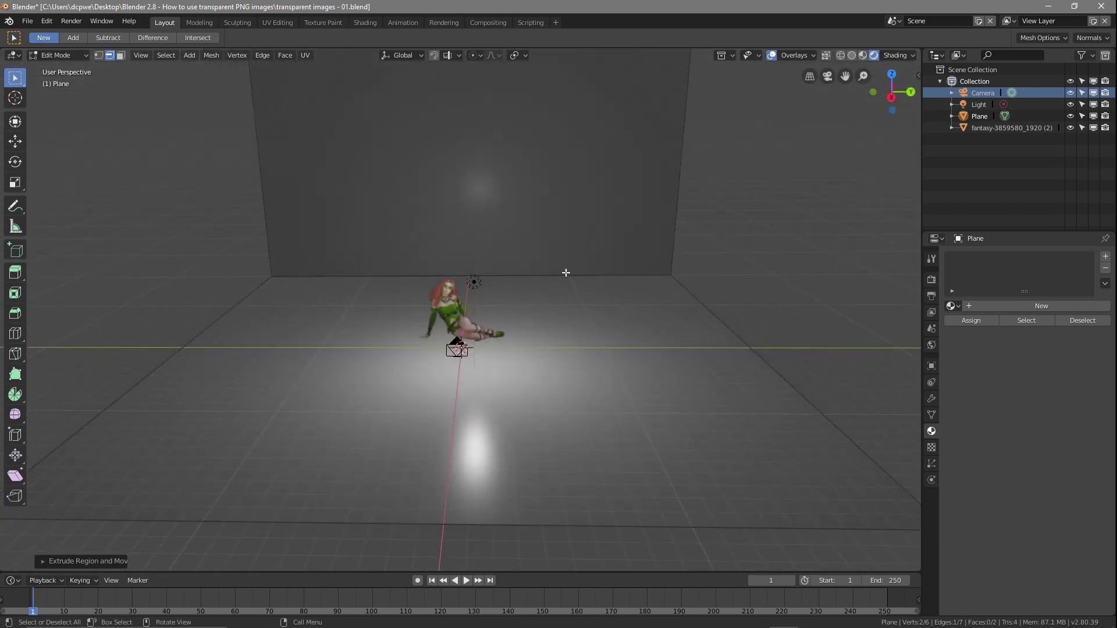
middle_drag(199, 284, 306, 287)
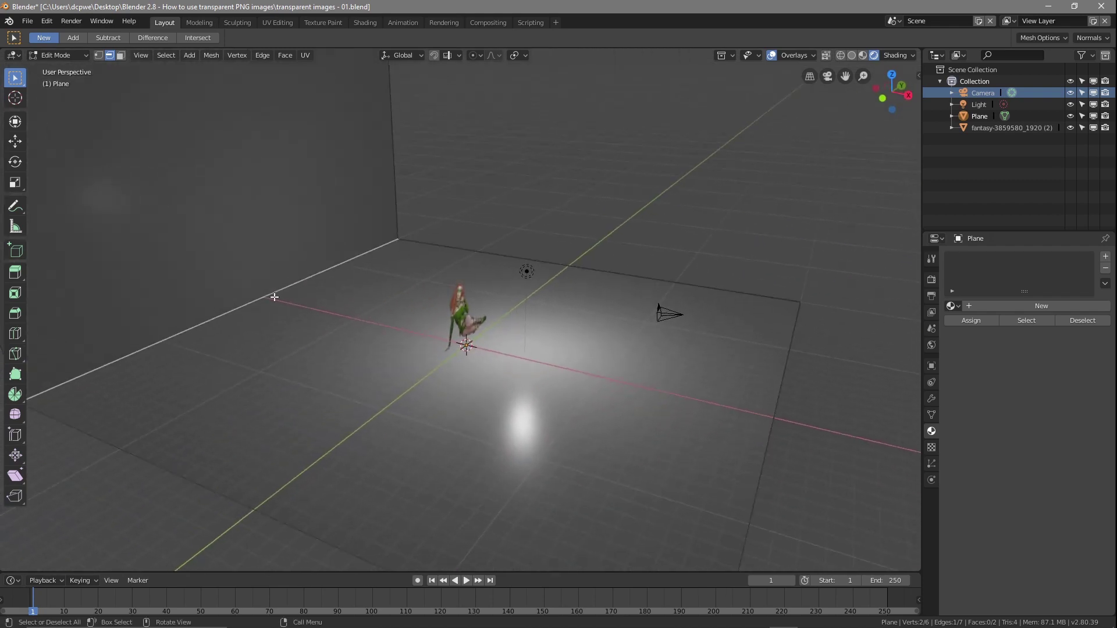
key(ctrl+b)
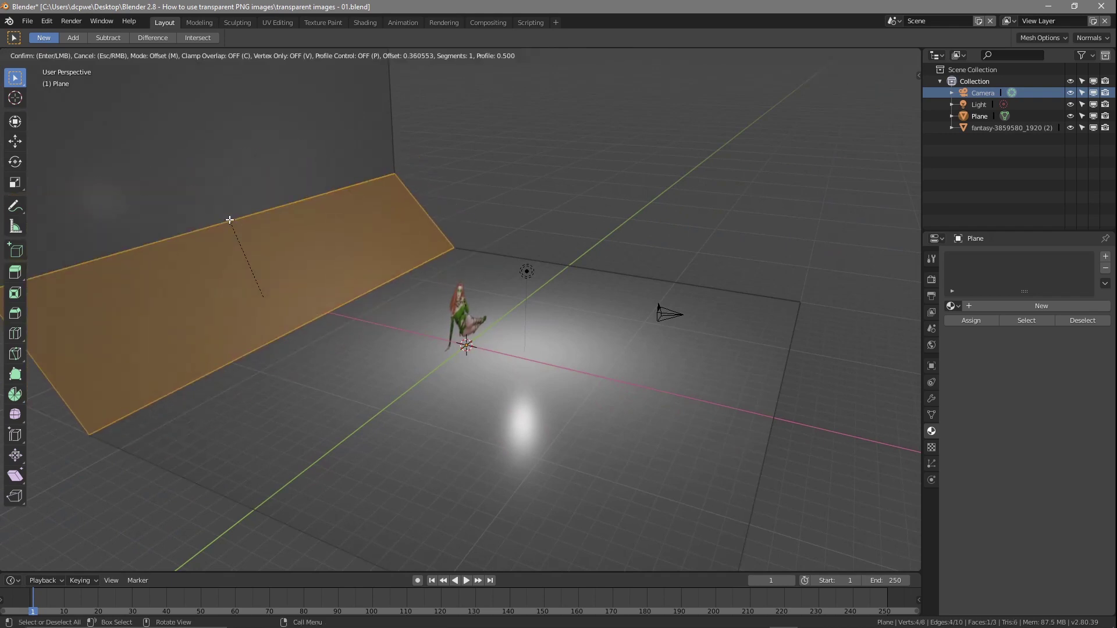
scroll(230, 220, up, 8)
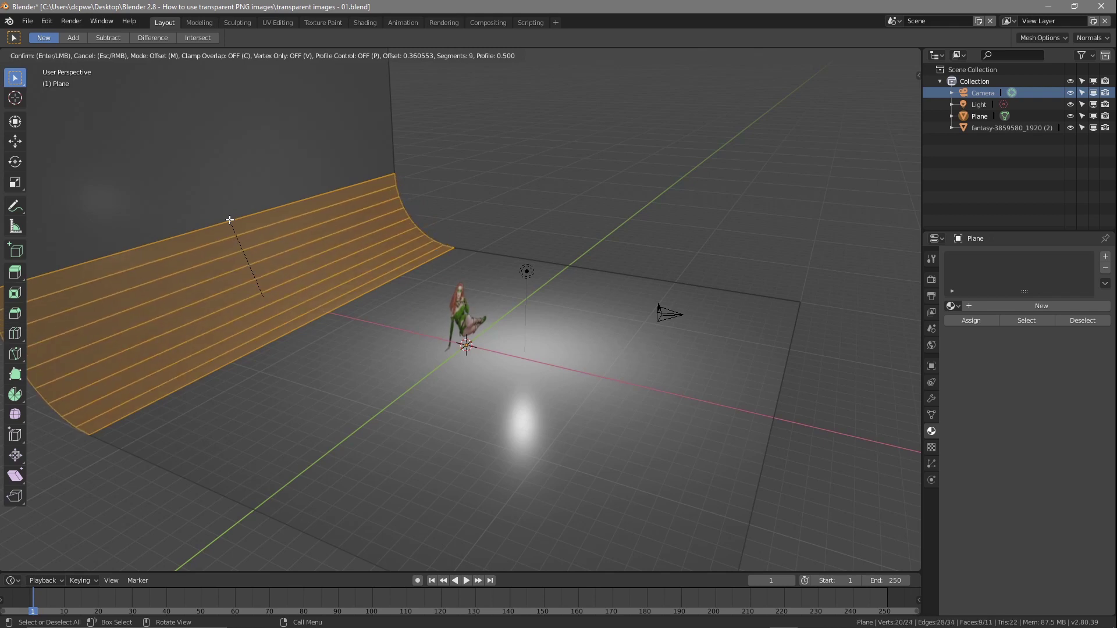
click(230, 220)
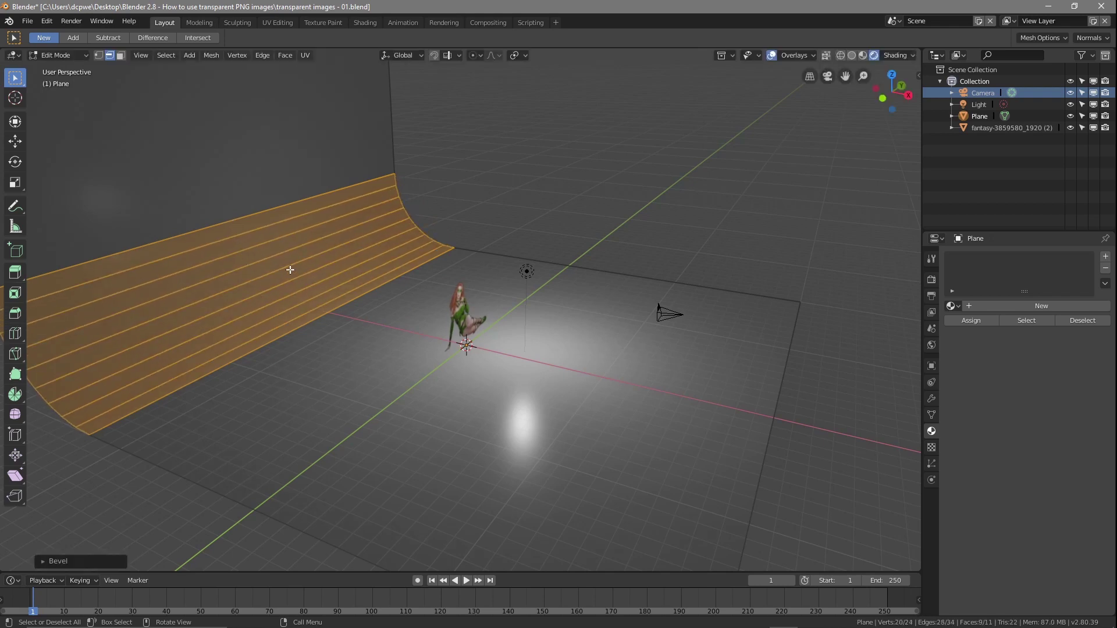
- Return to Object Mode and shade the curved floor and backdrop smooth
click(66, 55)
click(64, 65)
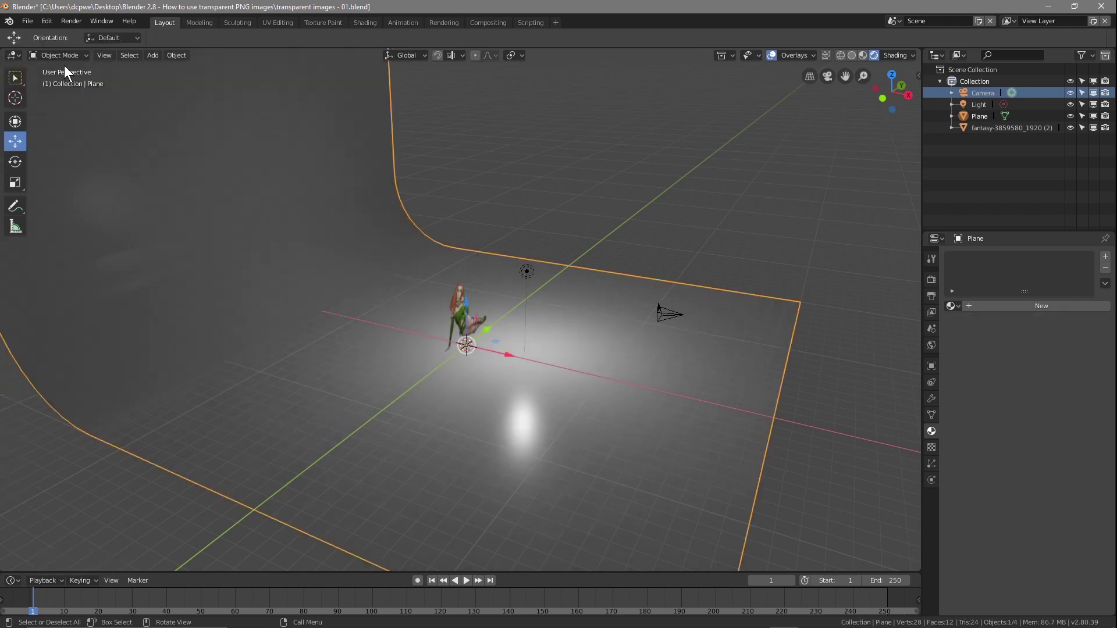
middle_drag(319, 183, 295, 183)
click(174, 55)
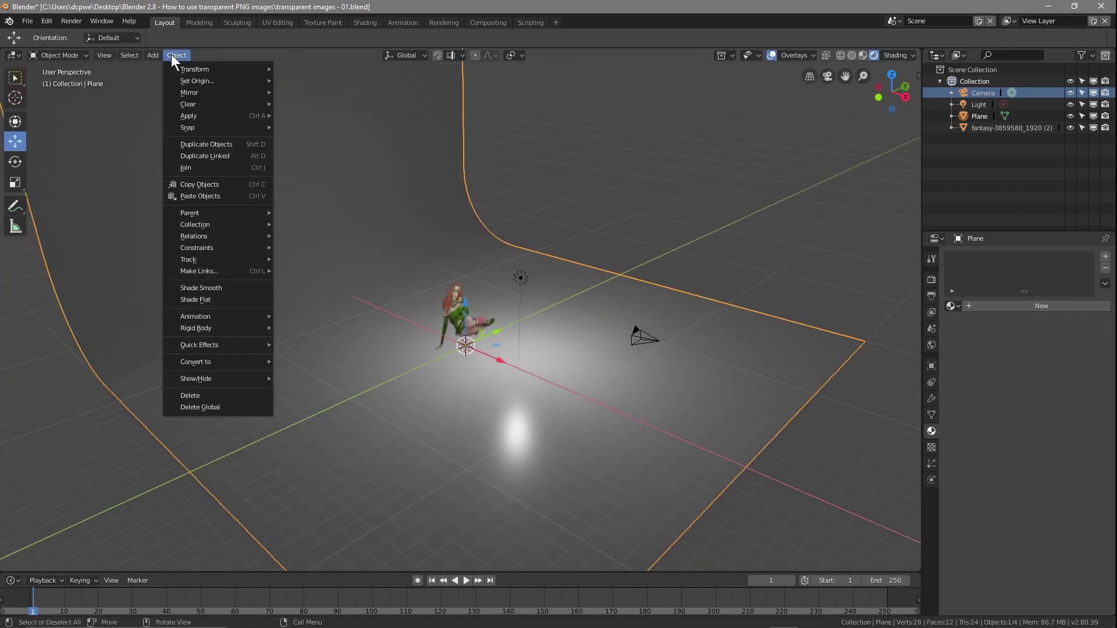
click(210, 282)
mouse_move(375, 277)
middle_down()
mouse_move(235, 267)
mouse_move(251, 266)
middle_up()
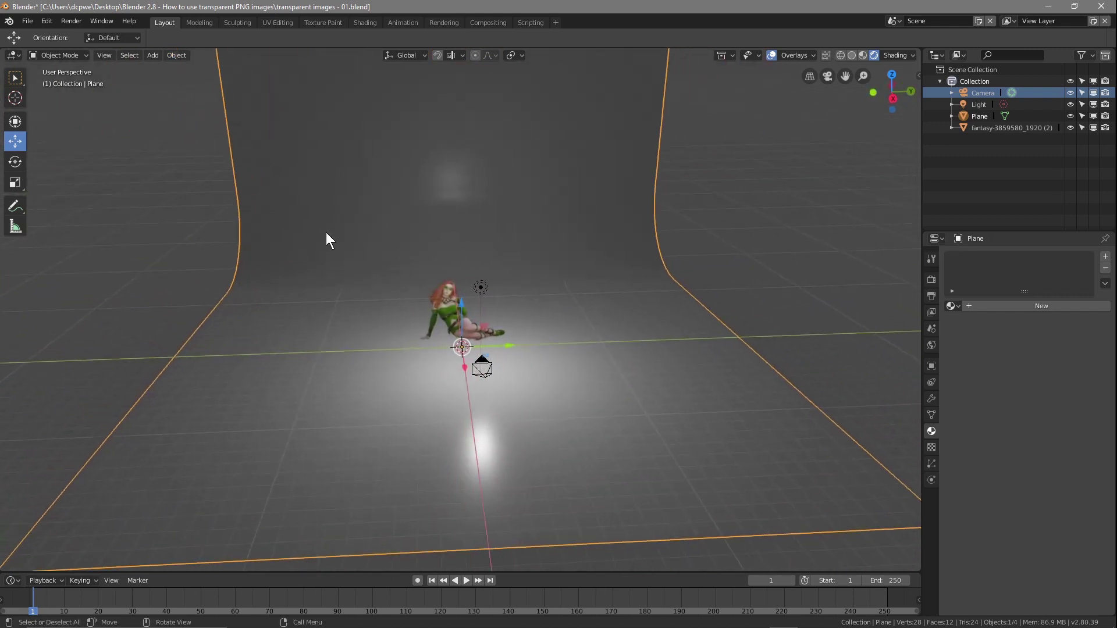
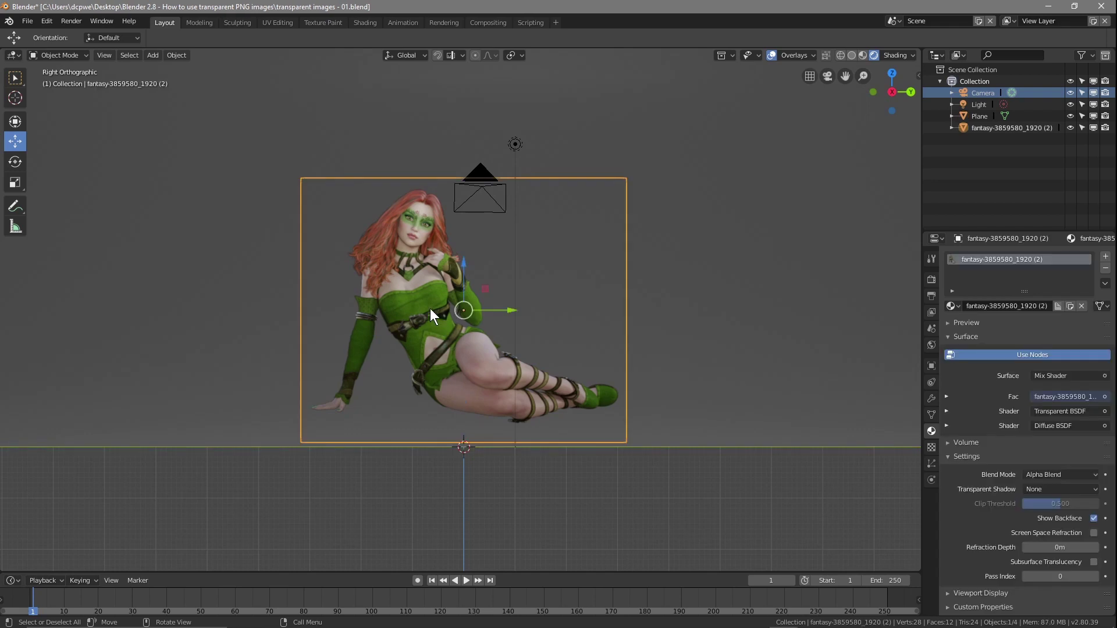
- Lower the figure's image plane to about 2.28 m in Z and set its Z rotation to about 94.5°
drag(464, 275, 464, 289)
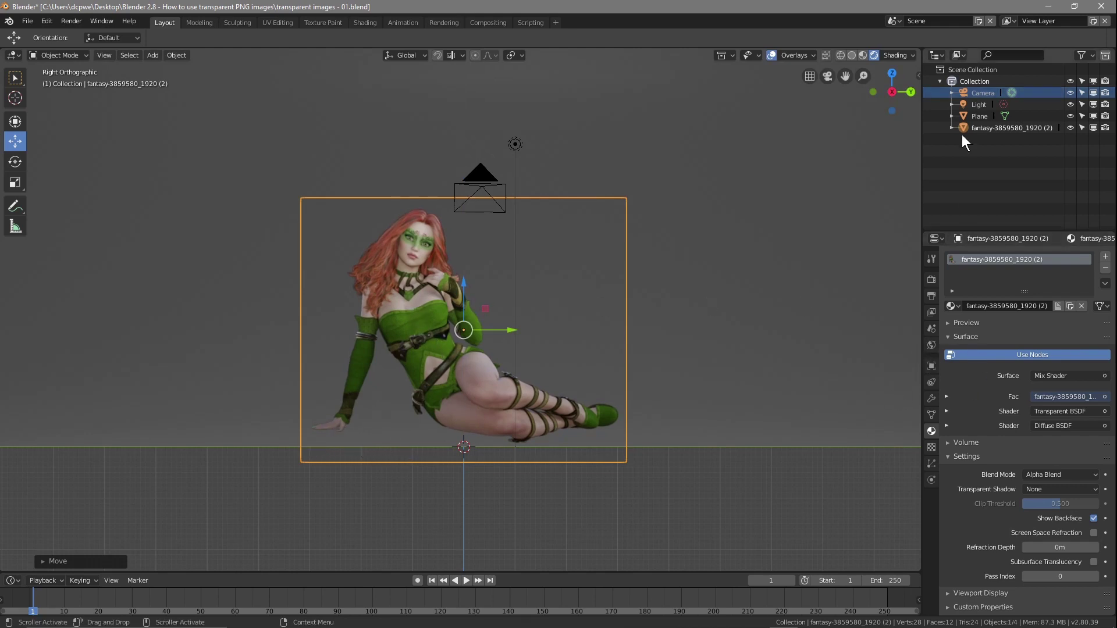
click(980, 129)
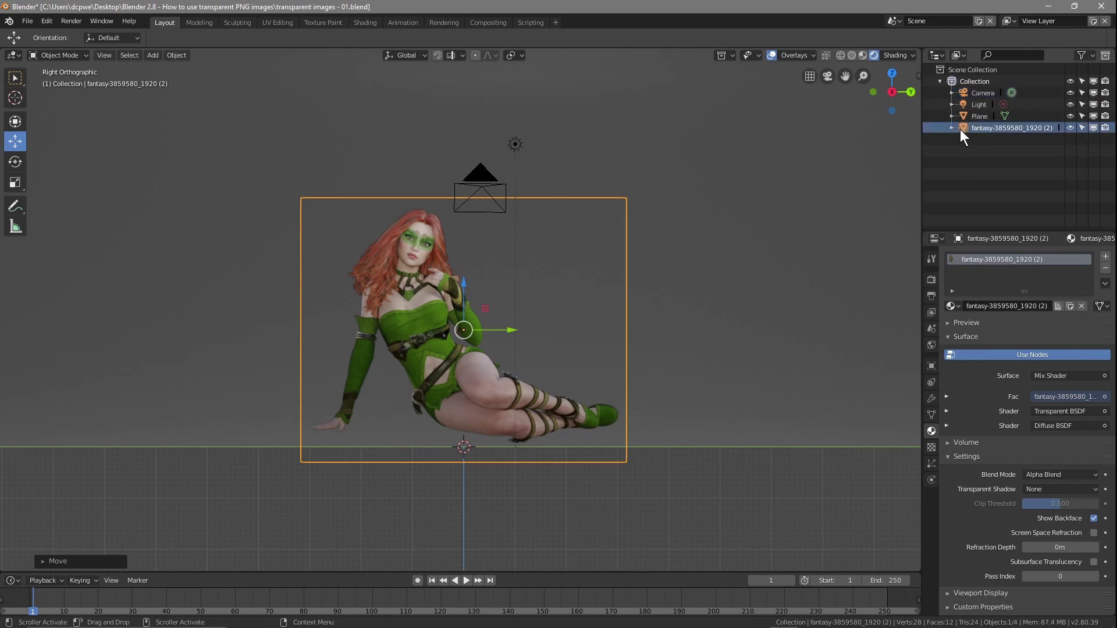
click(931, 365)
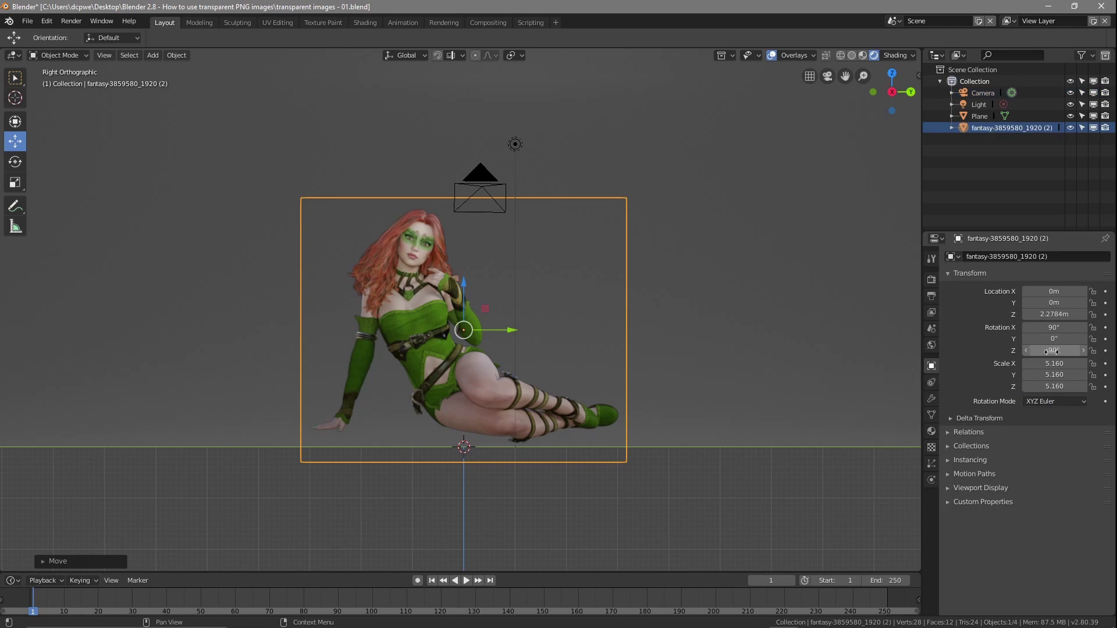
drag(1052, 351, 1058, 351)
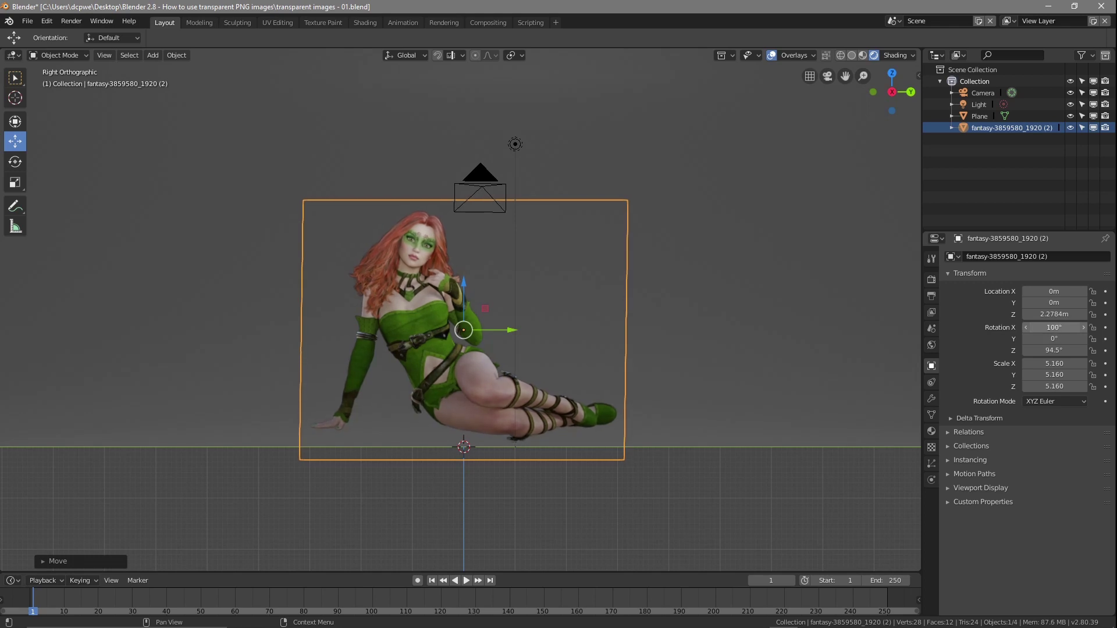
- Tilt the figure's image plane to a Y rotation of -2.6° and lower it to about 2.1 m in Z
drag(1034, 342, 1025, 339)
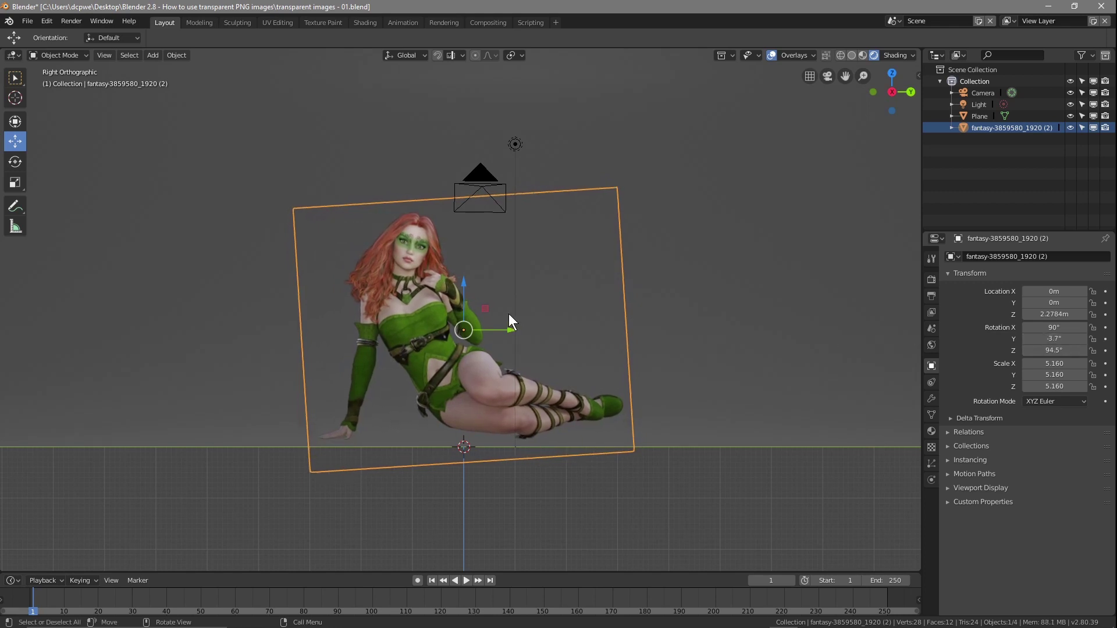
drag(468, 287, 474, 287)
drag(1025, 339, 1032, 338)
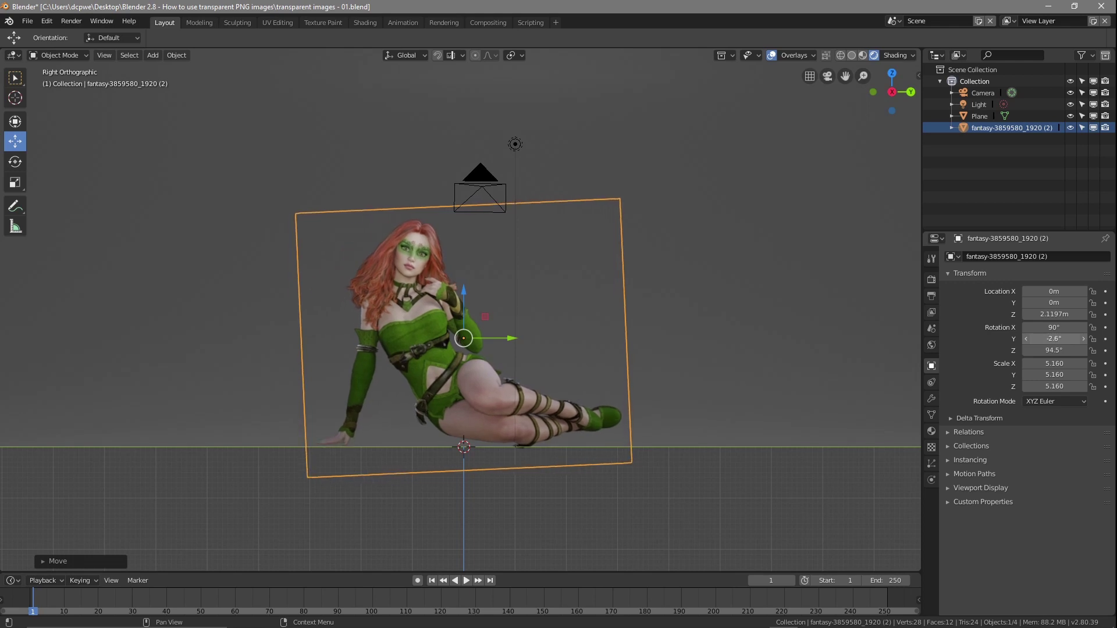
drag(1032, 339, 1032, 339)
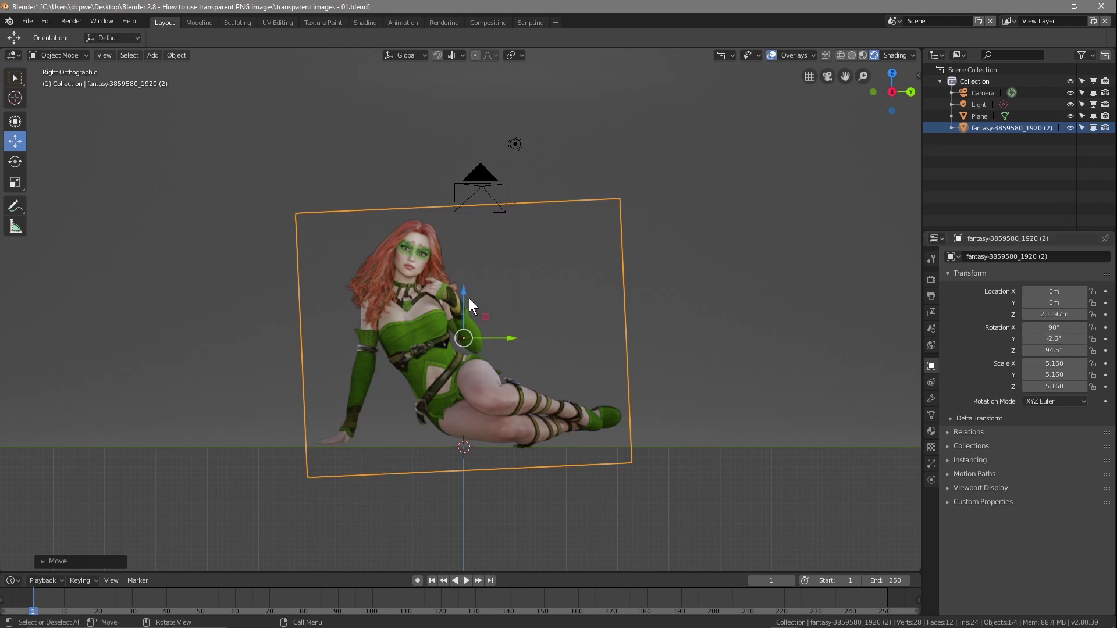
drag(463, 293, 465, 294)
- Select the floor and backdrop plane and rename it "floor"
middle_drag(360, 455, 323, 450)
scroll(602, 483, down, 2)
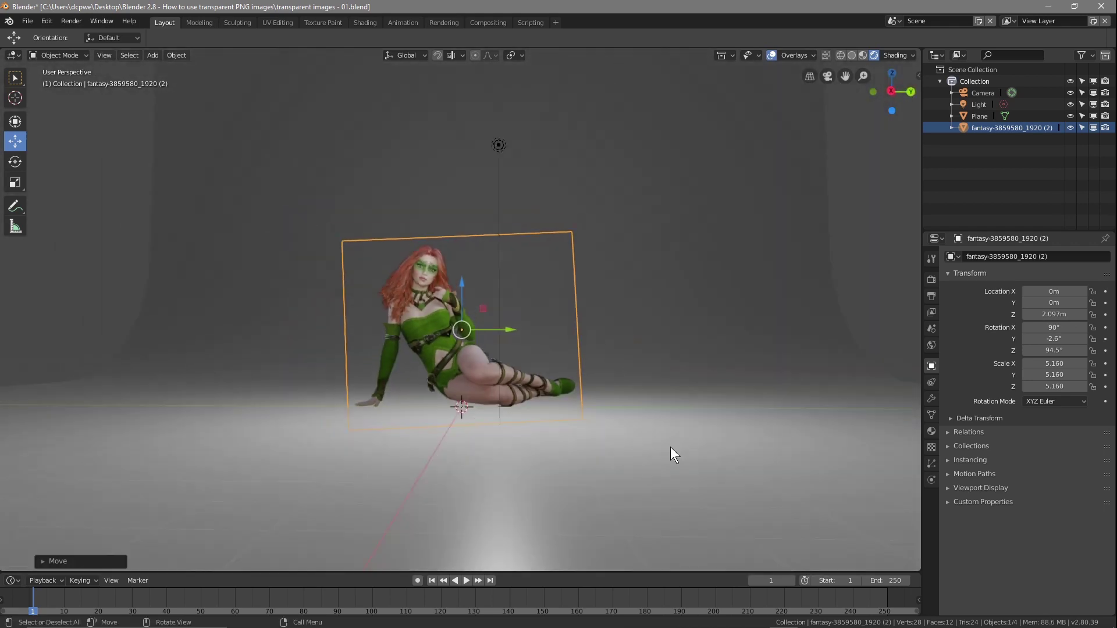
click(581, 462)
middle_drag(444, 470, 615, 451)
scroll(665, 427, down, 3)
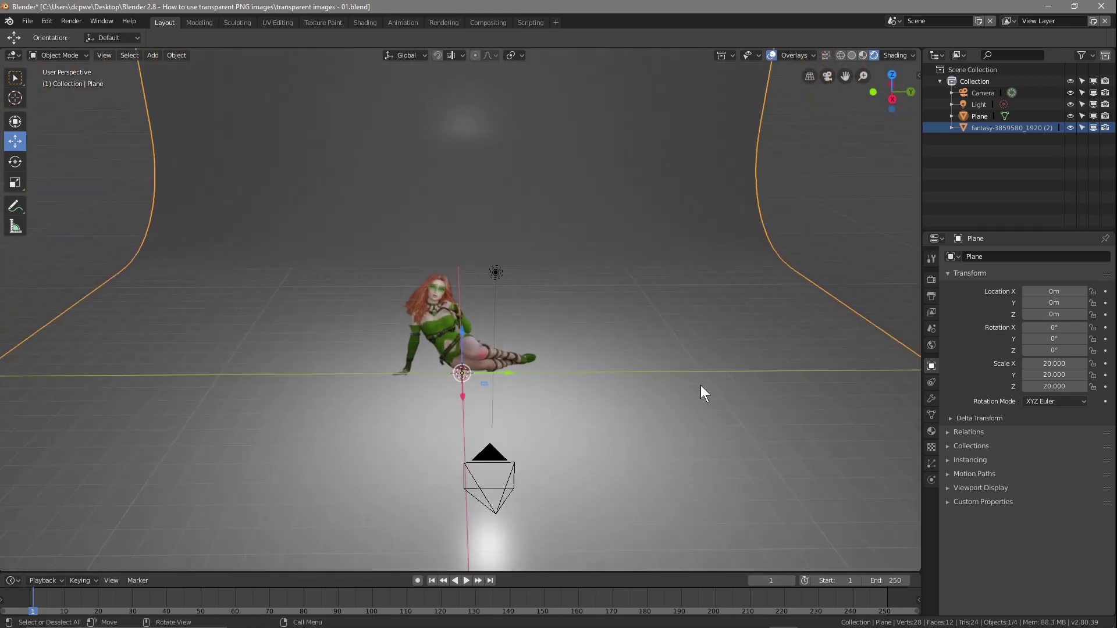
click(979, 116)
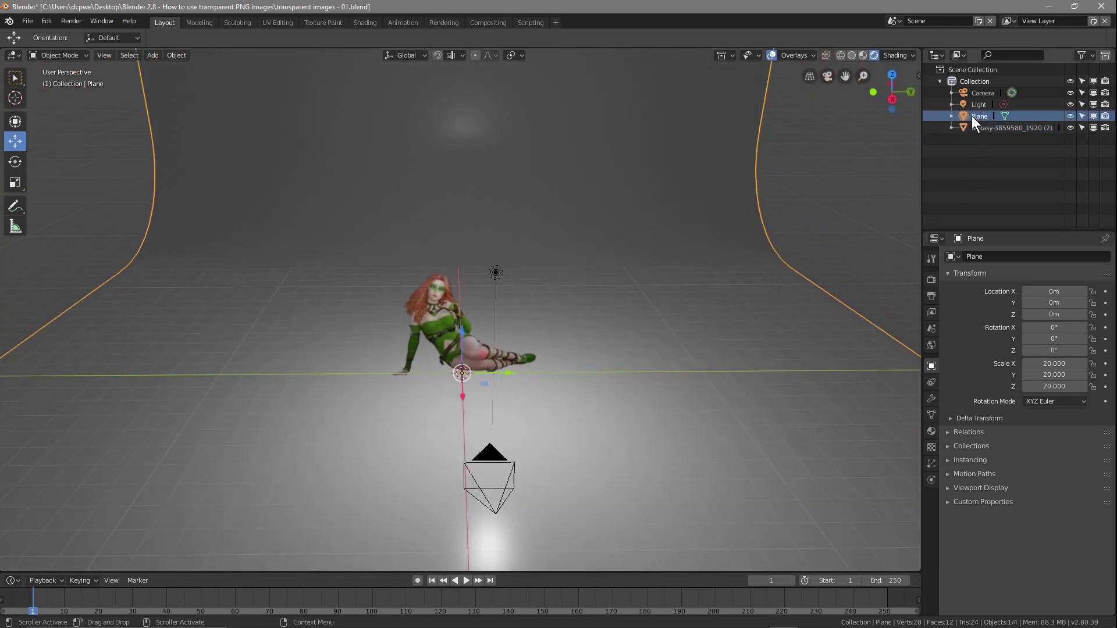
double_click(980, 114)
text(fl)
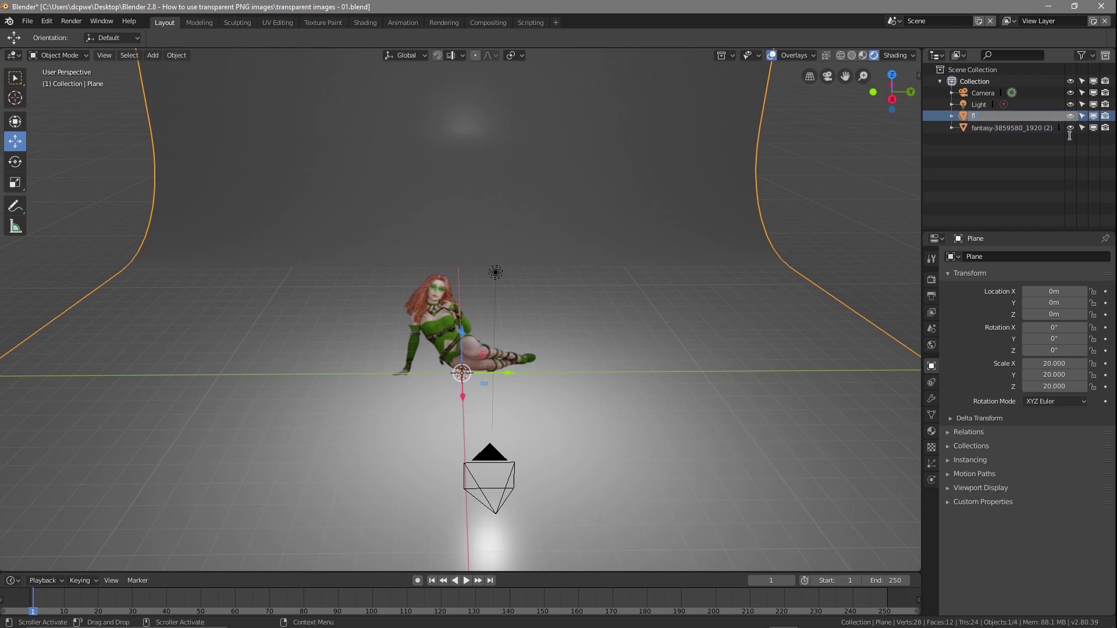
text(oor)
key(Return)
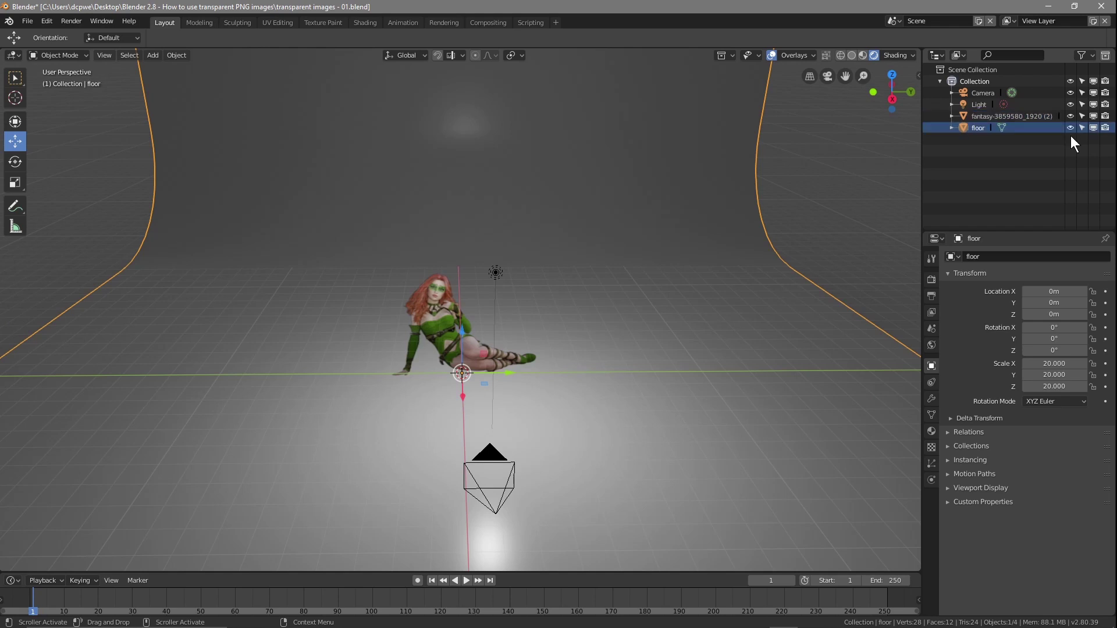
- Rename the figure's image plane "person"
double_click(985, 116)
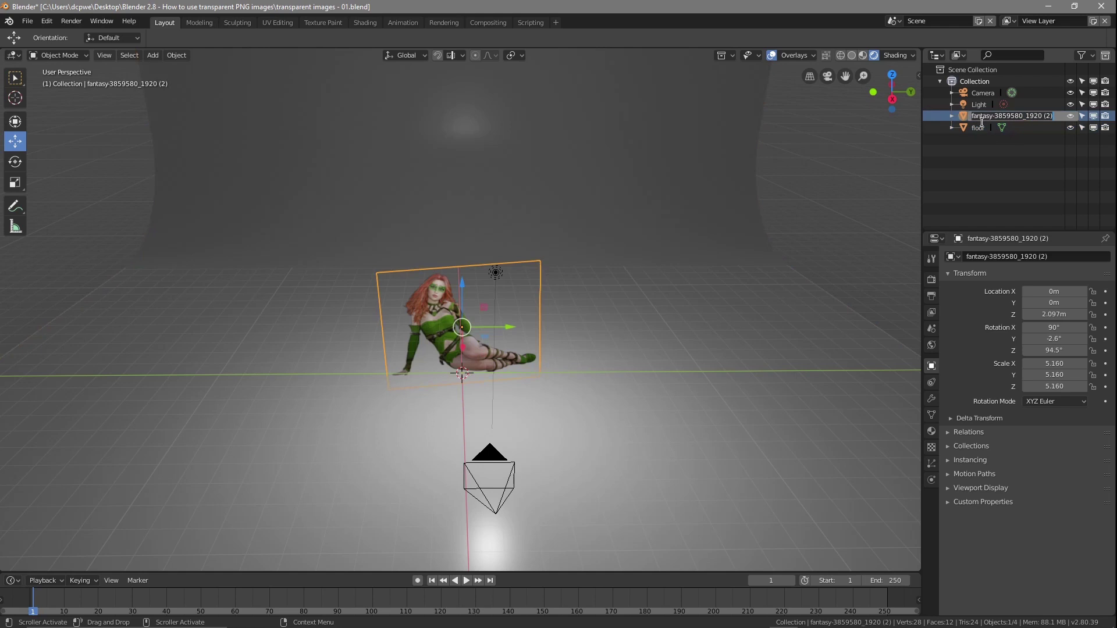
text(person)
key(Return)
- Give the floor a new material with a golden yellow base color of about R 0.800, G 0.405, B 0.039
click(977, 116)
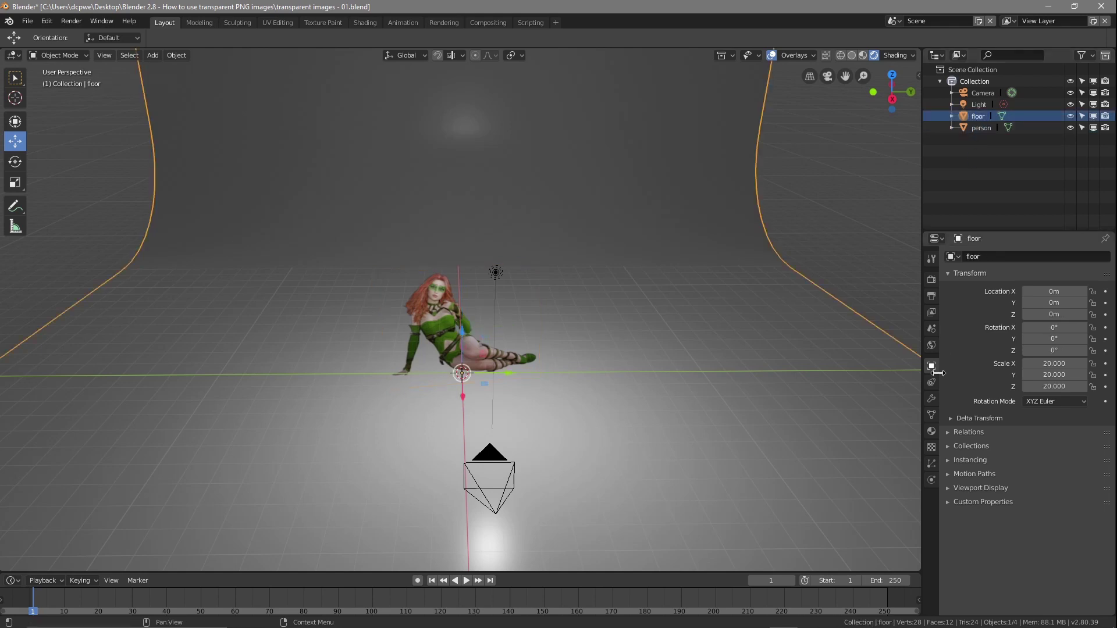
click(930, 431)
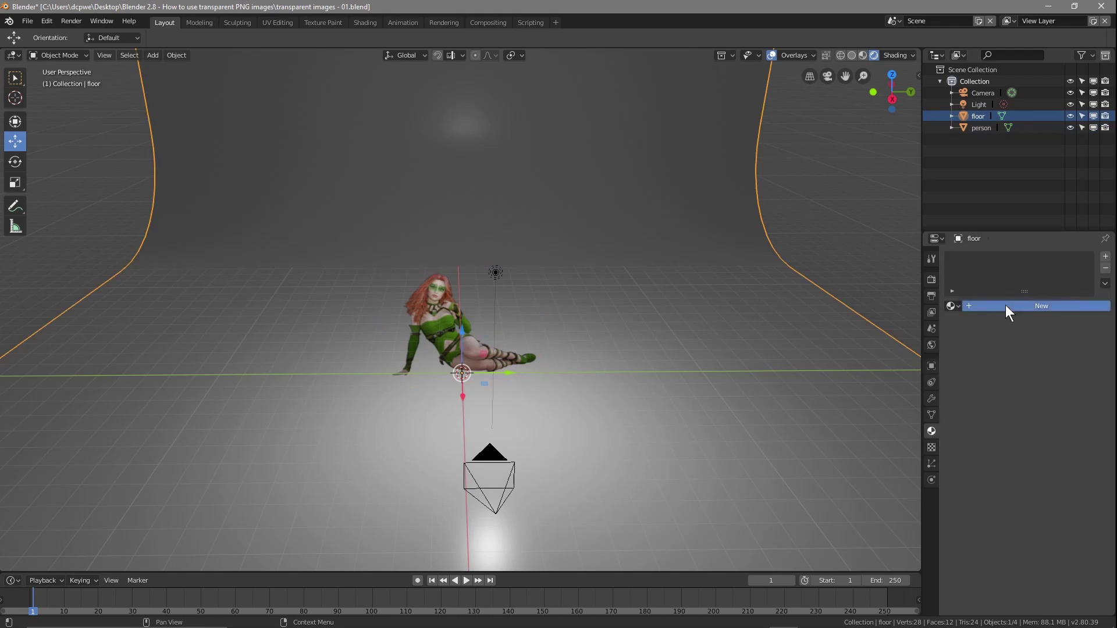
click(1005, 305)
click(1056, 423)
drag(1033, 300, 1017, 324)
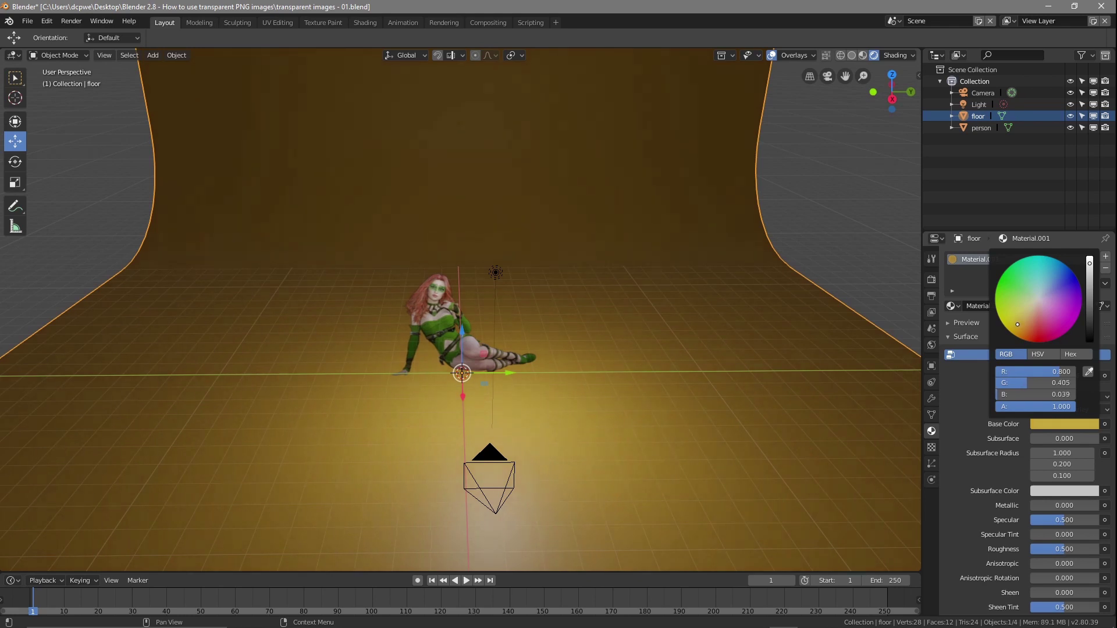
middle_drag(571, 414, 606, 400)
middle_drag(532, 416, 549, 308)
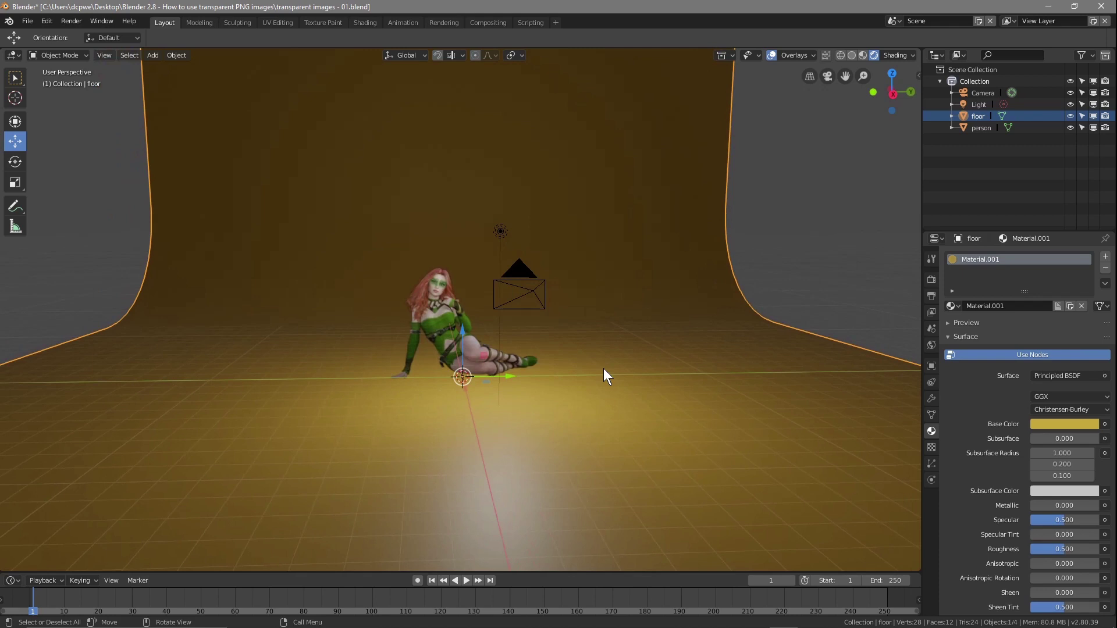
- Lock the camera to the view and pull it back to about X 25.4 m, Y -0.2 m, Z 5.0 m
key(KP_0)
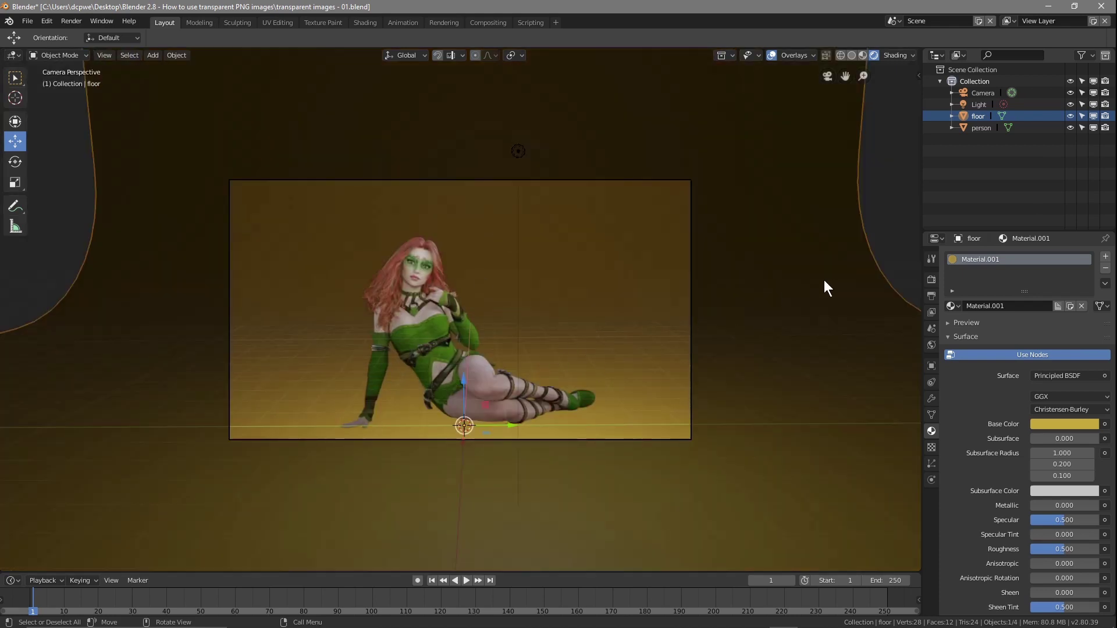
key(n)
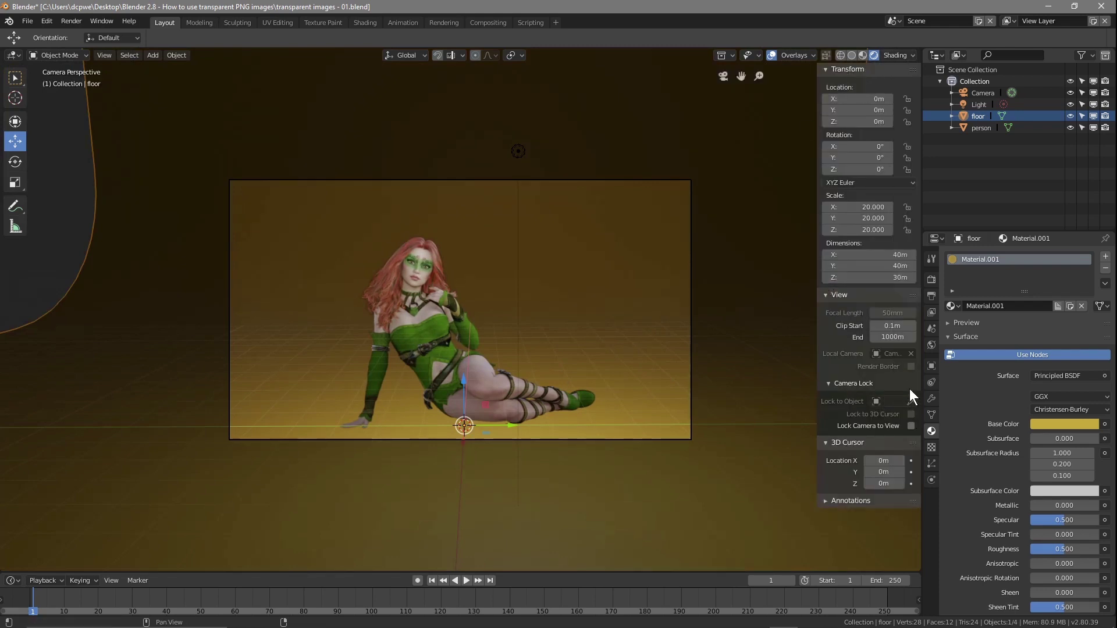
click(910, 426)
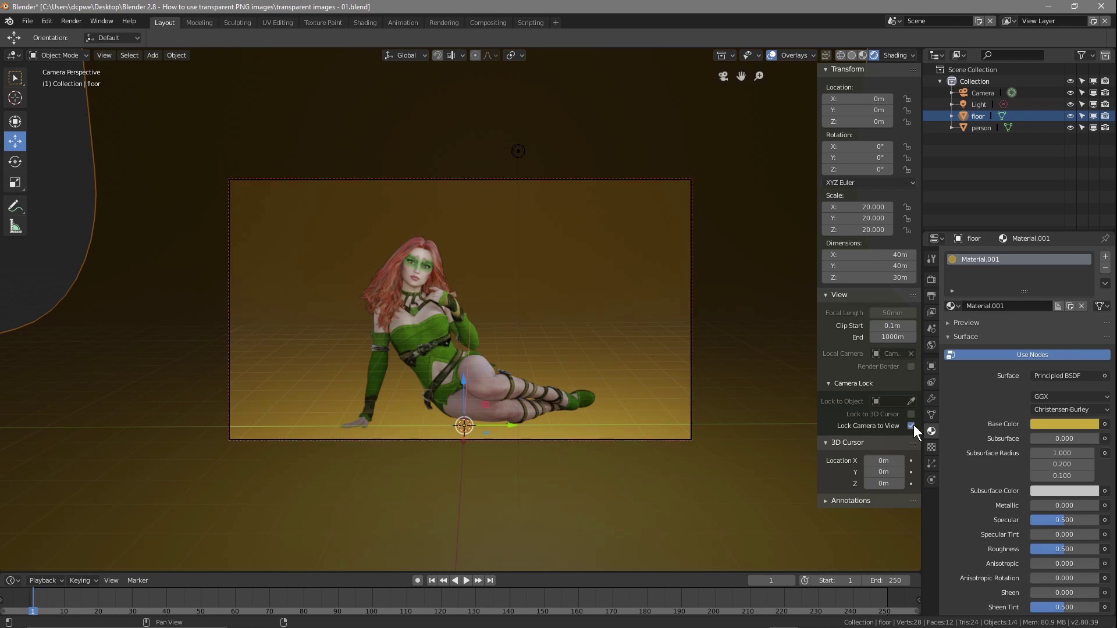
click(980, 93)
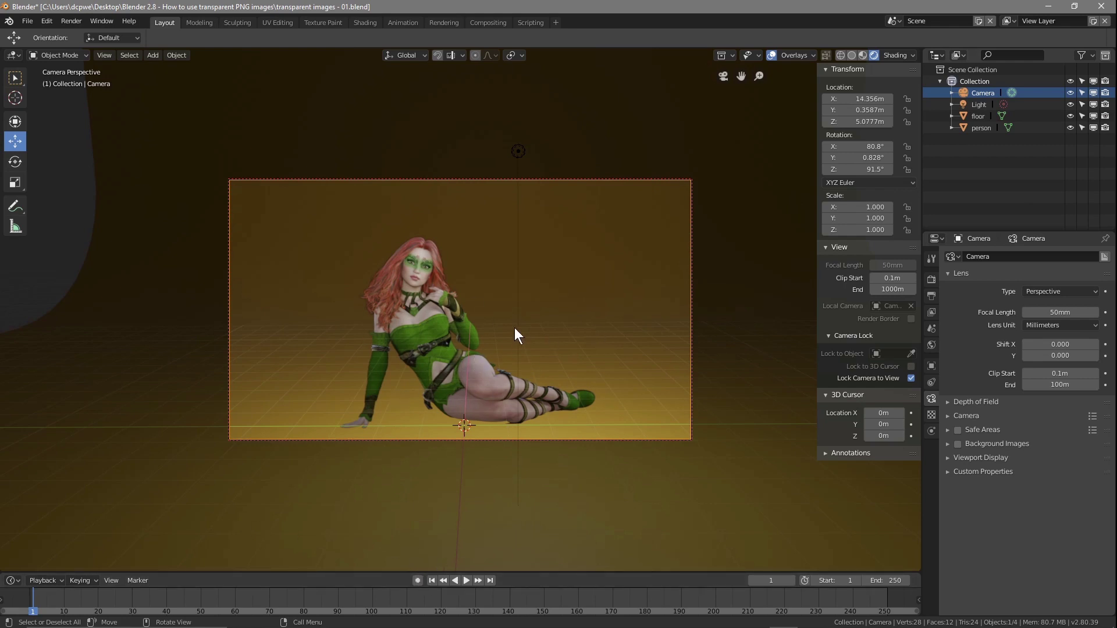
scroll(531, 327, down, 5)
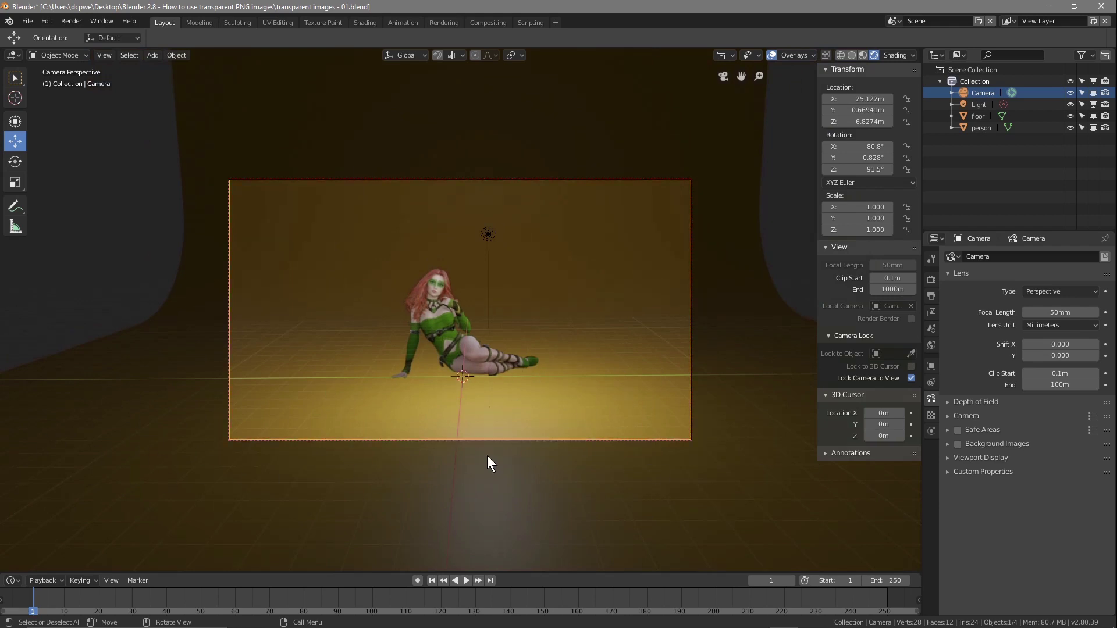
mouse_move(525, 382)
middle_down()
mouse_move(479, 389)
mouse_move(570, 376)
mouse_move(512, 376)
mouse_move(529, 377)
middle_up()
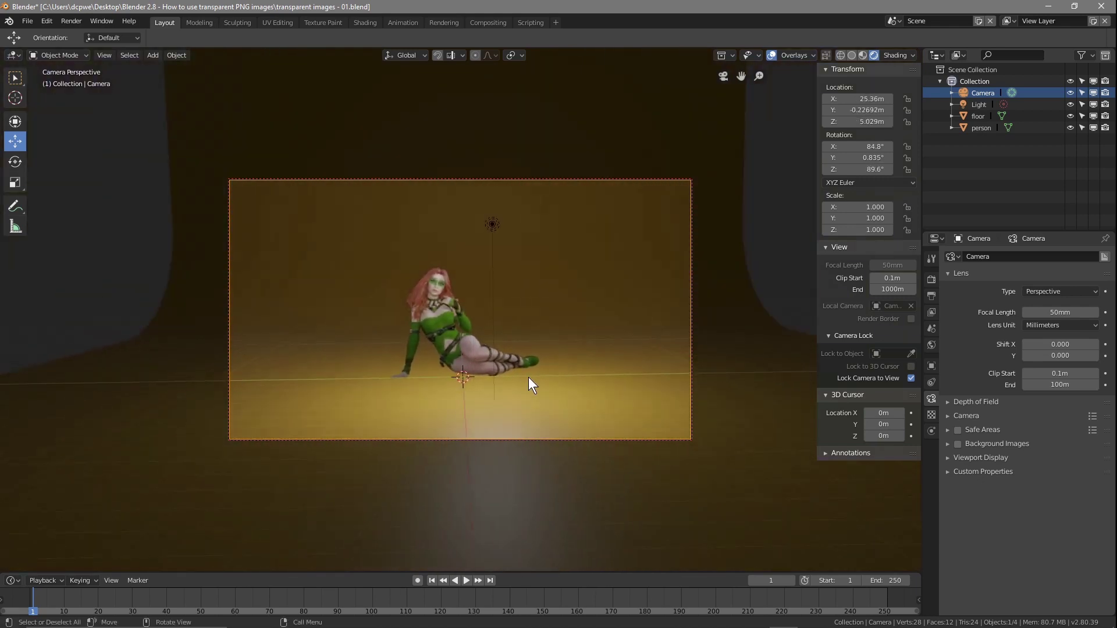
- Select the floor and turn off locking the camera to the view
click(558, 507)
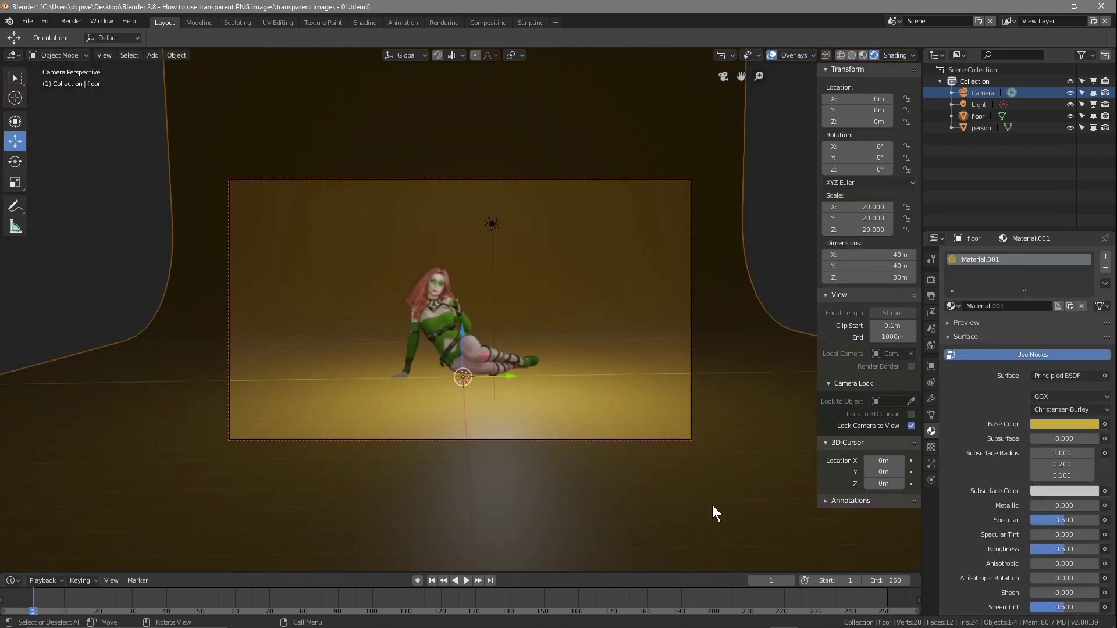
scroll(603, 414, down, 4)
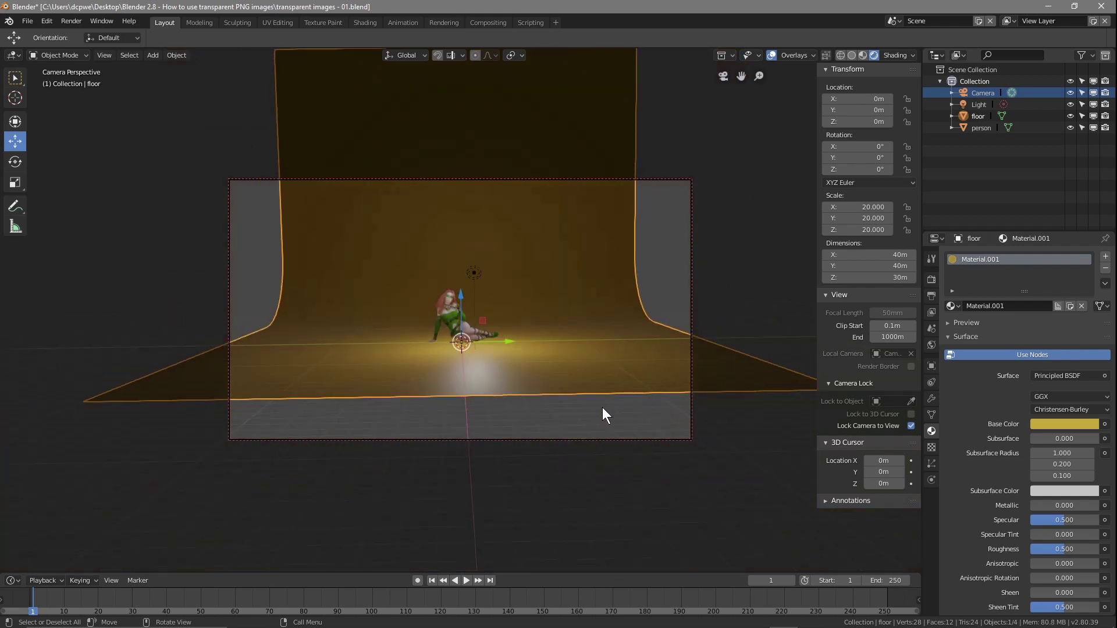
scroll(533, 456, up, 5)
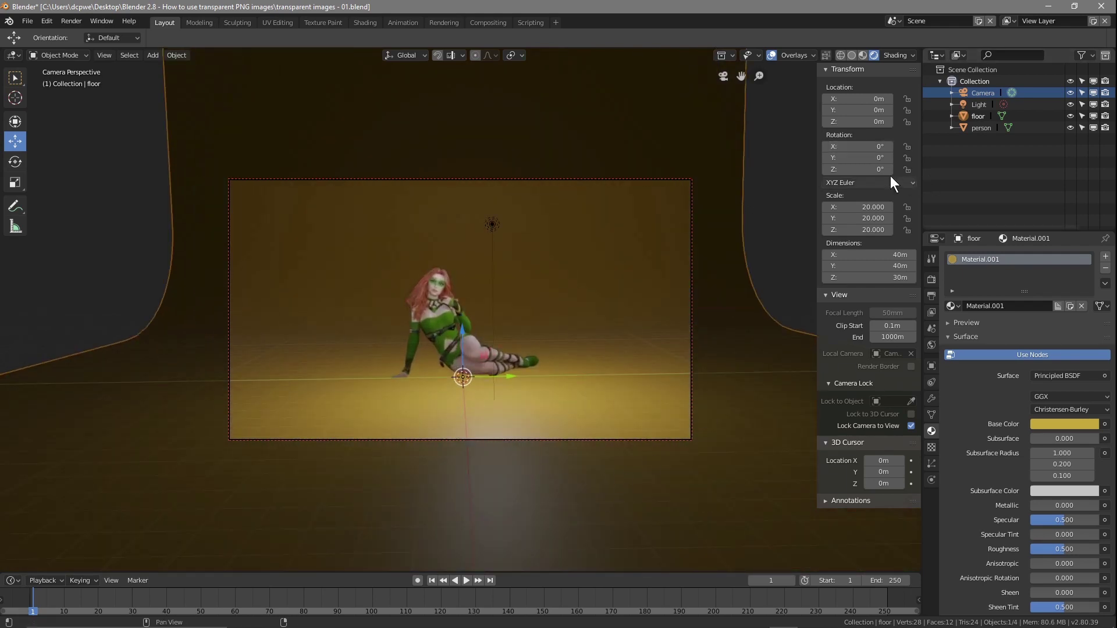
click(910, 425)
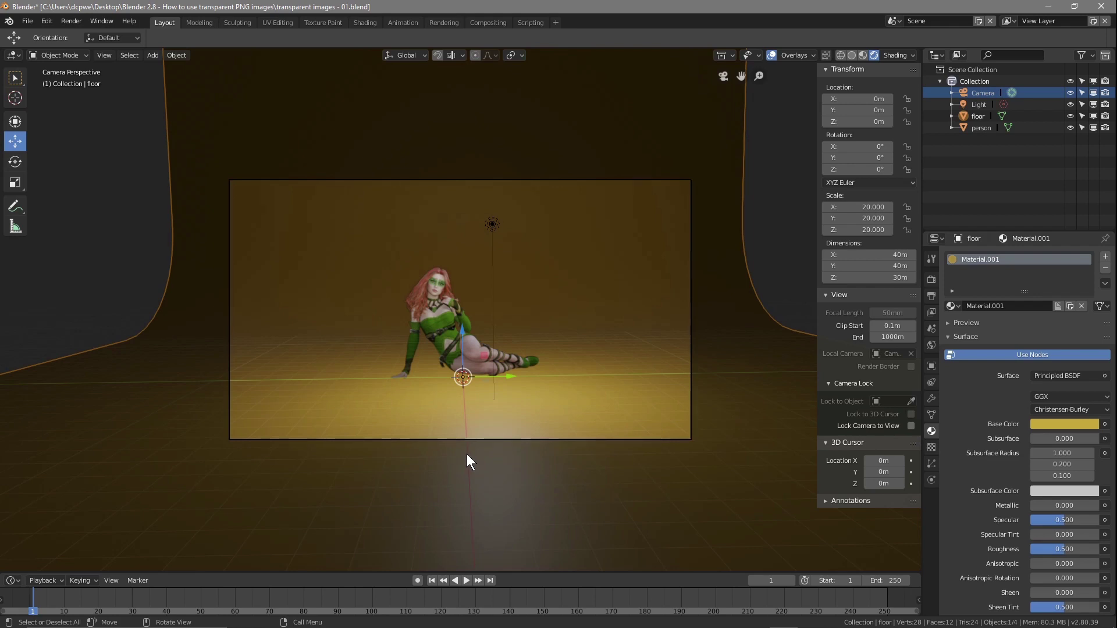
key(s)
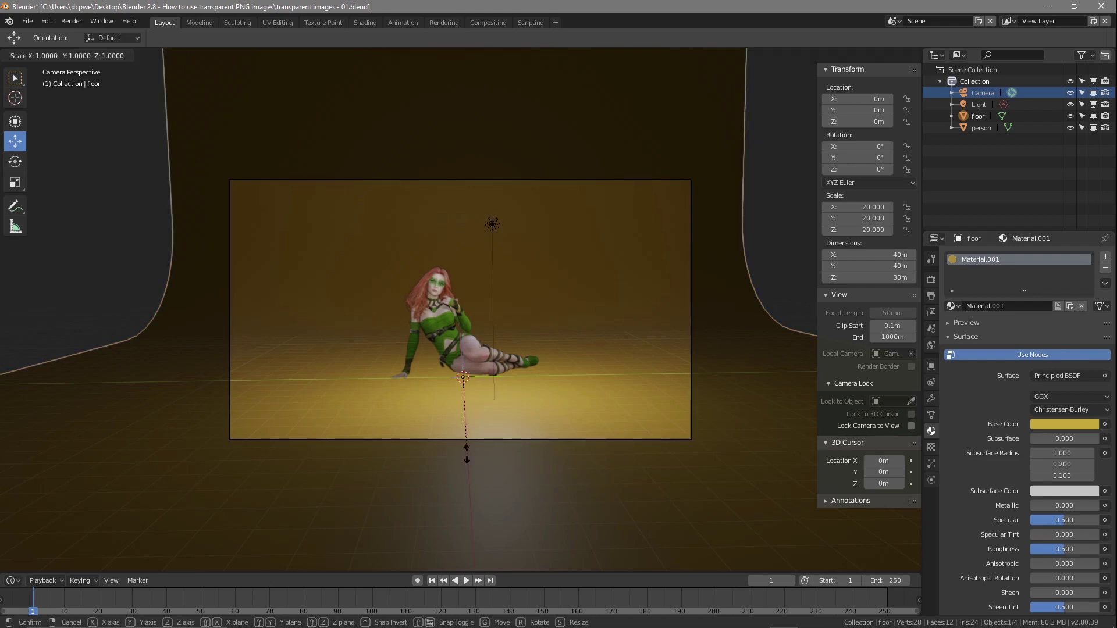
key(x)
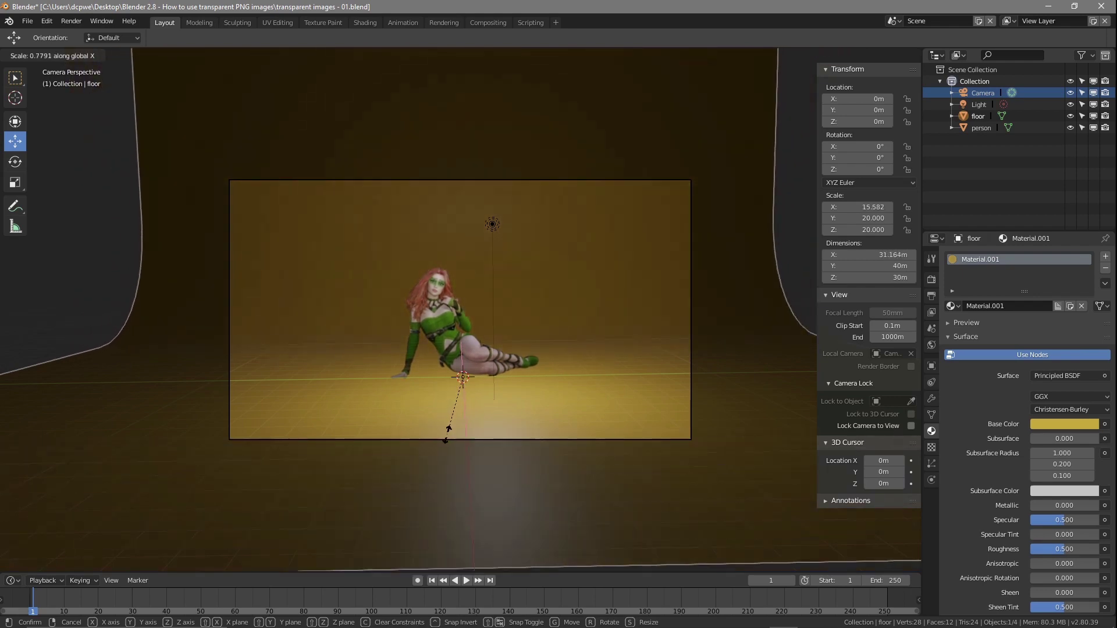
key(Escape)
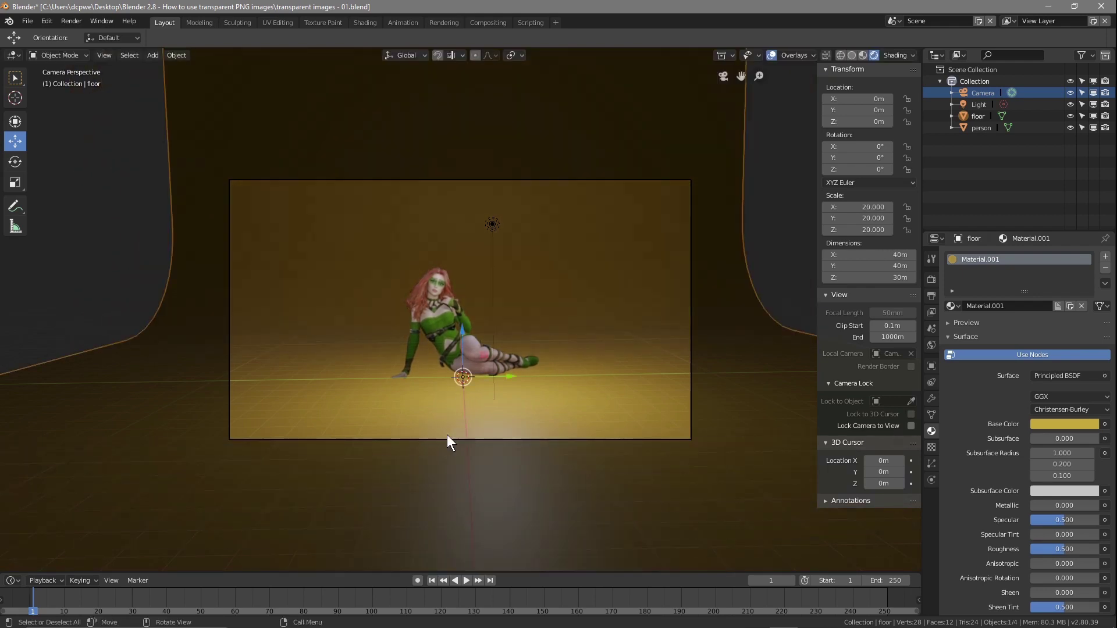
- Widen the floor and backdrop by scaling it about 1.8 times along the Y axis
click(826, 68)
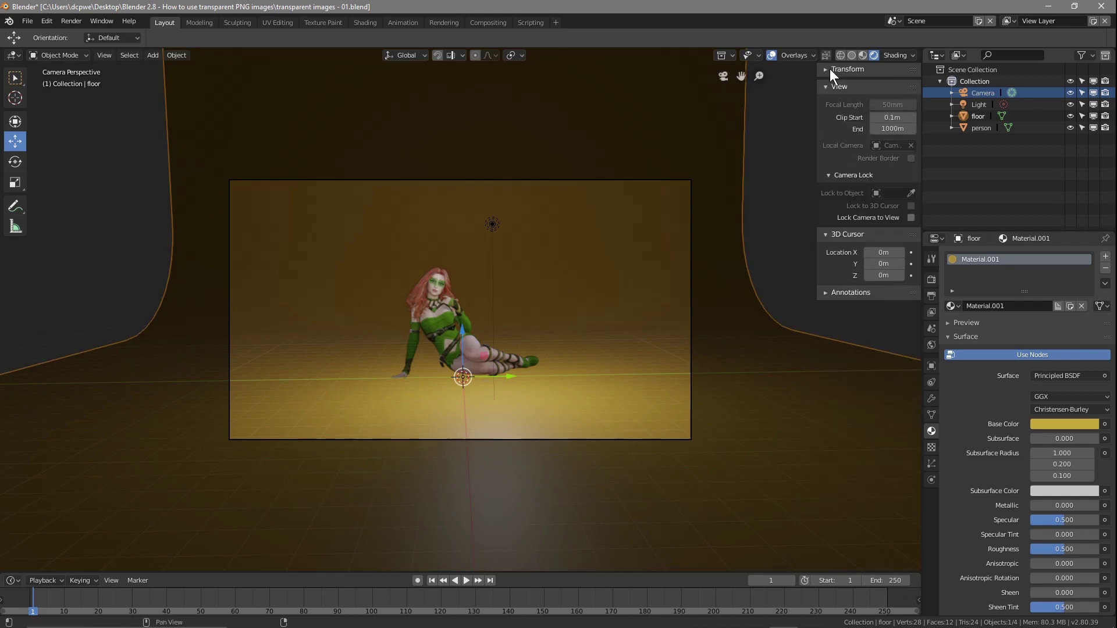
key(n)
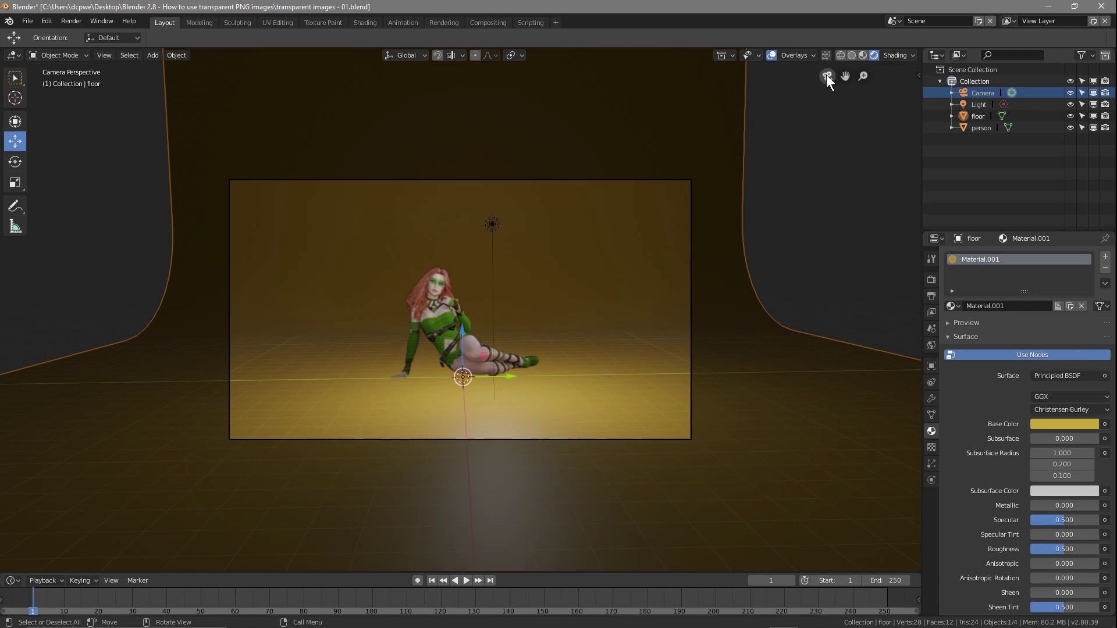
click(826, 75)
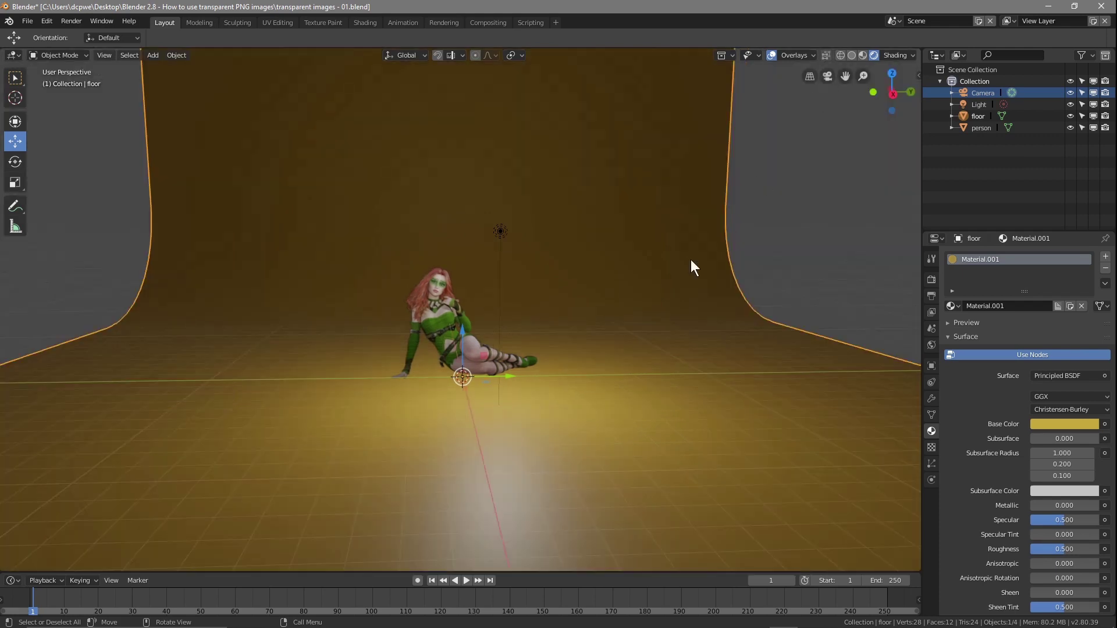
click(824, 75)
click(824, 76)
key(s)
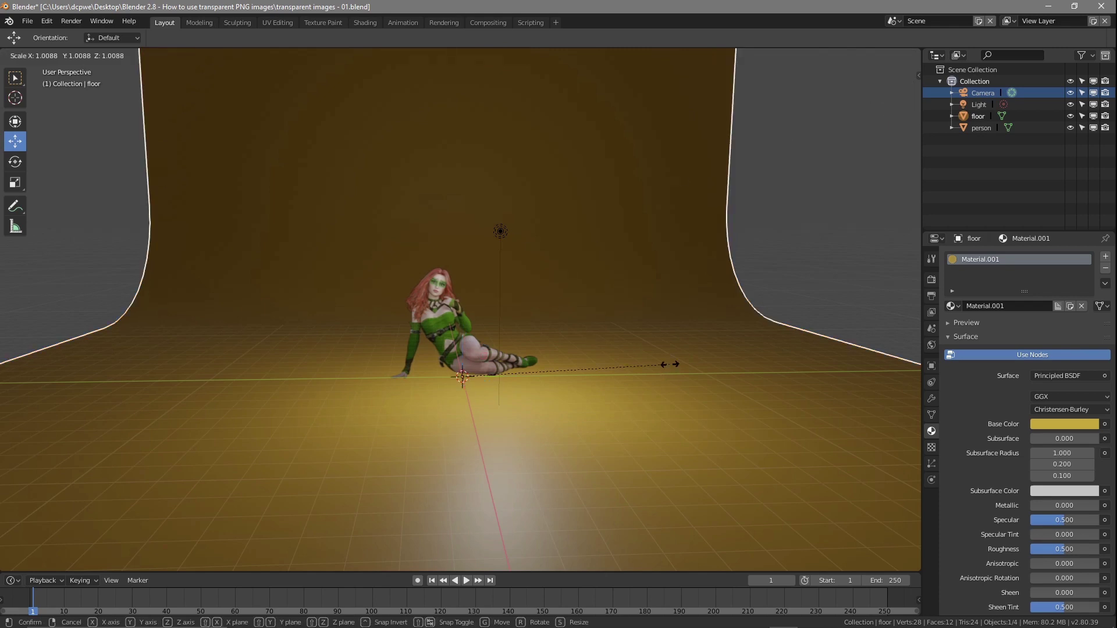
key(y)
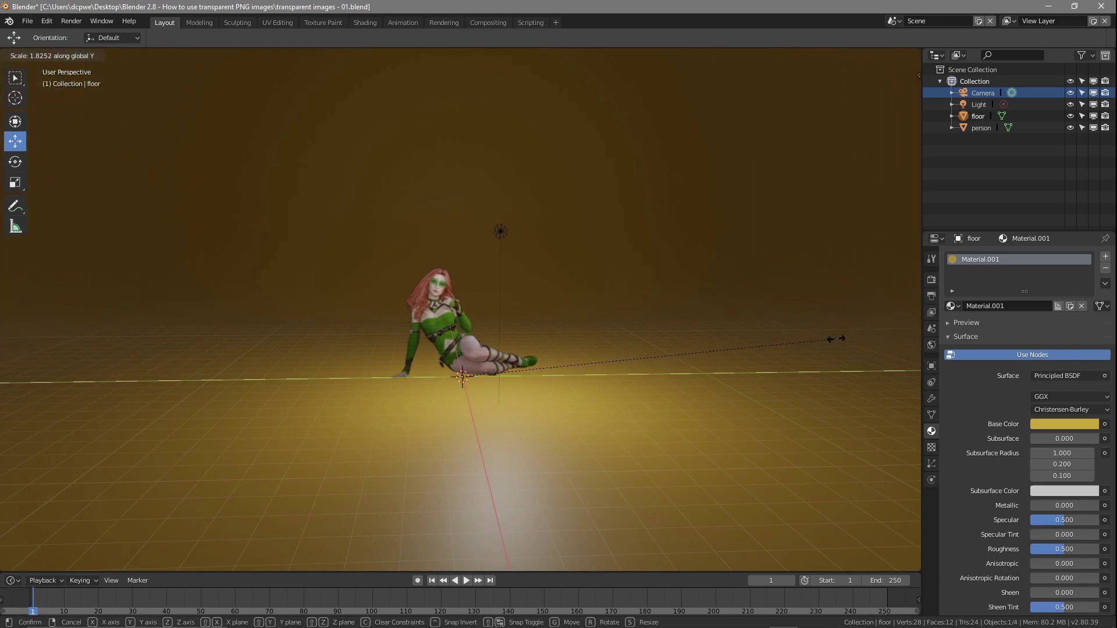
click(815, 336)
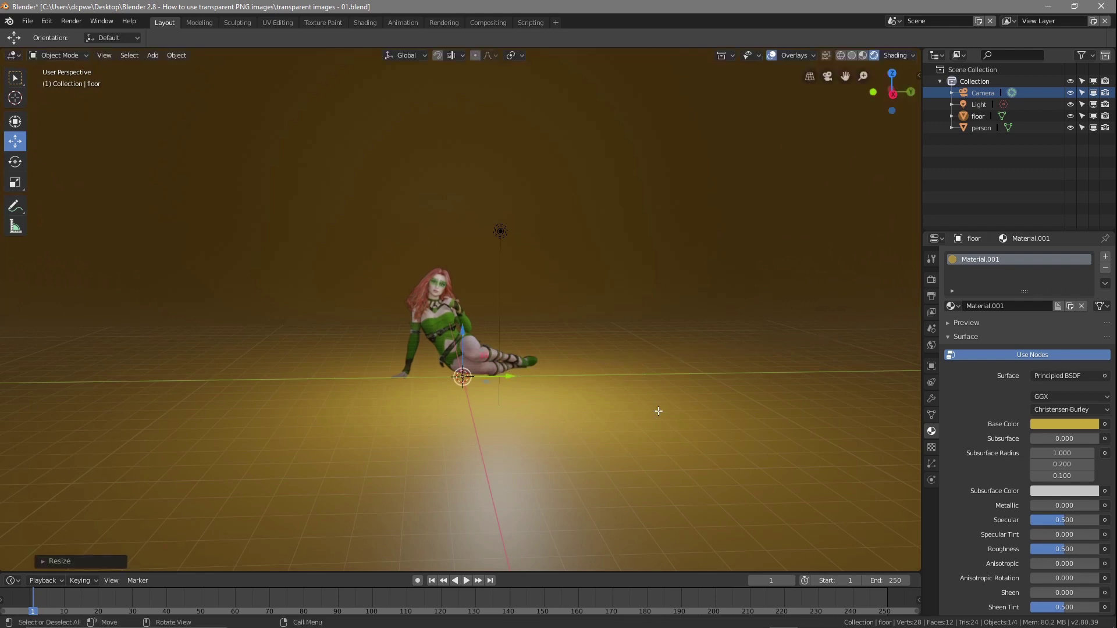
scroll(542, 379, down, 7)
scroll(568, 341, up, 5)
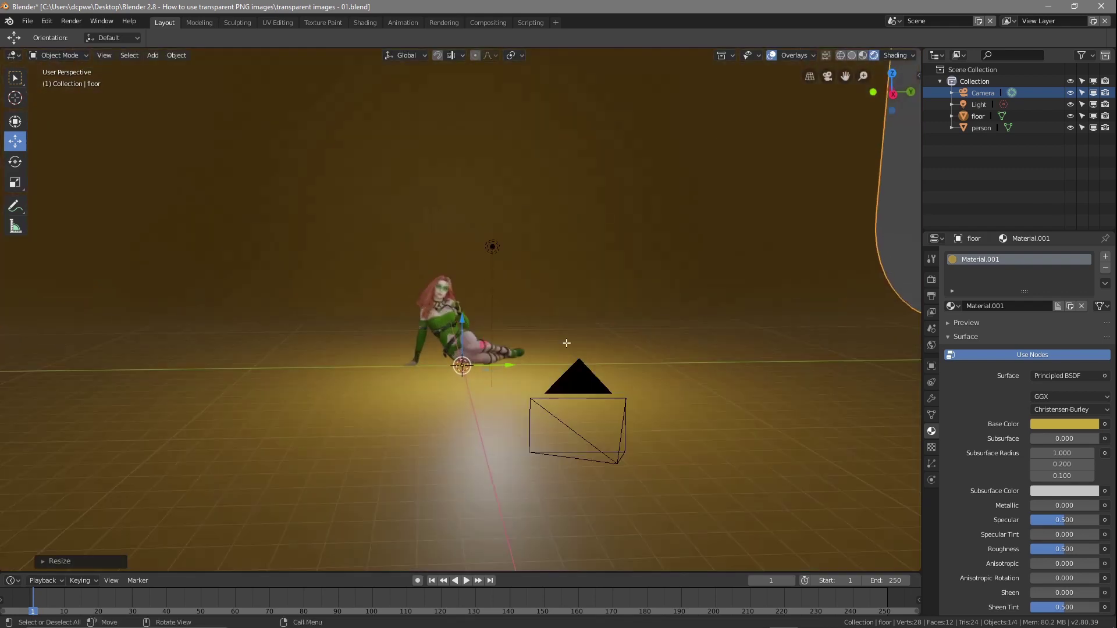
- Lock the selected camera to its view and orbit it to about X 24.2, Y -8.1, Z 4.0 m with a 72.7° Z rotation
click(827, 77)
middle_drag(555, 346, 546, 342)
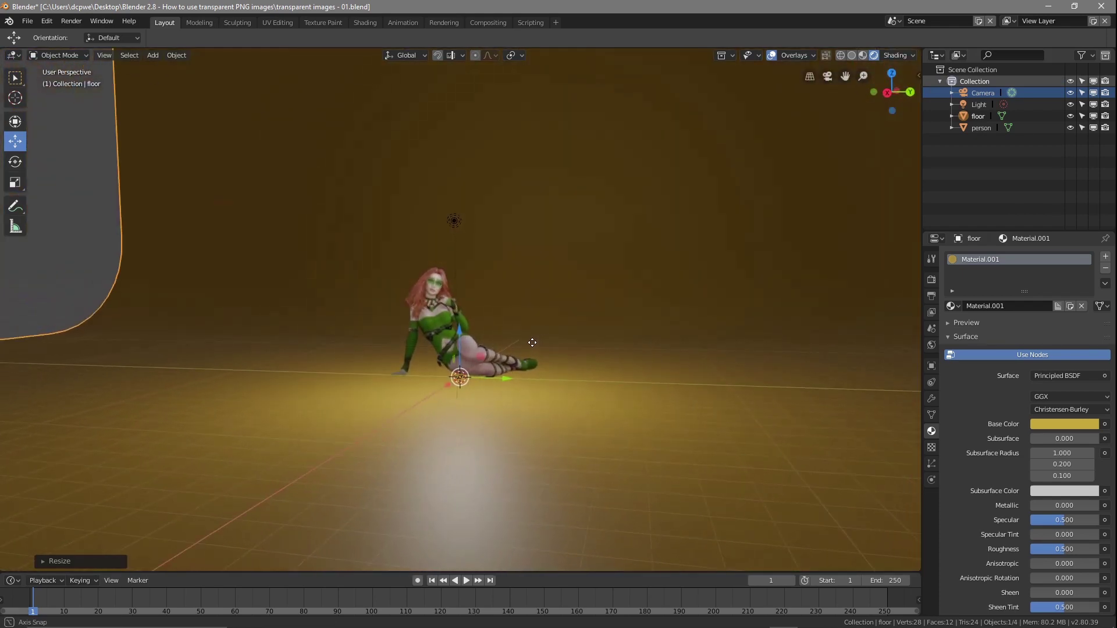
click(980, 93)
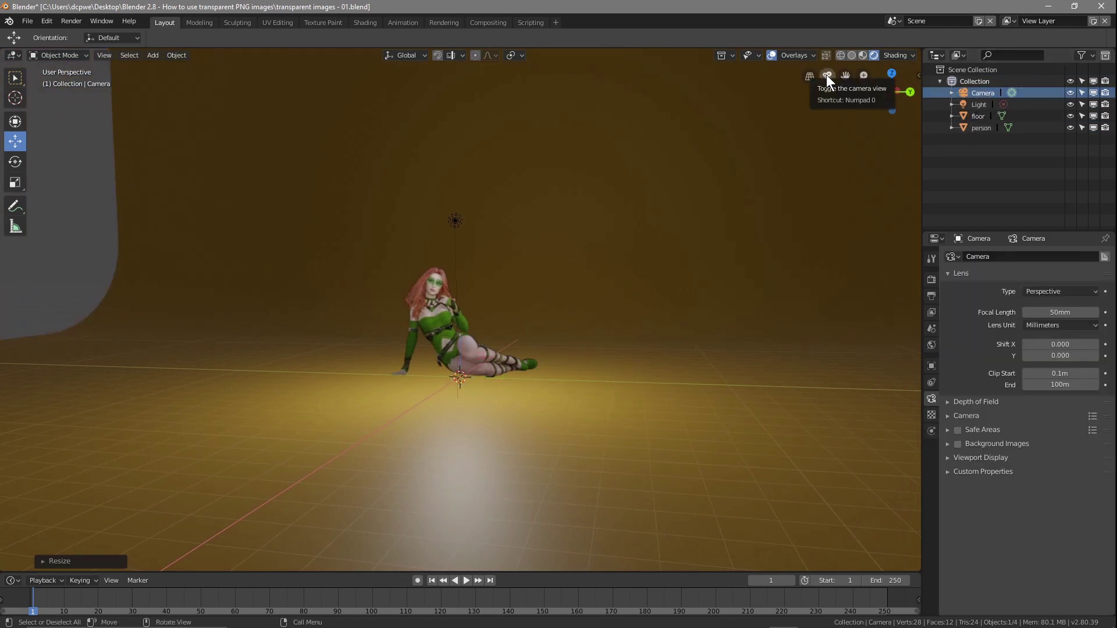
click(827, 75)
key(n)
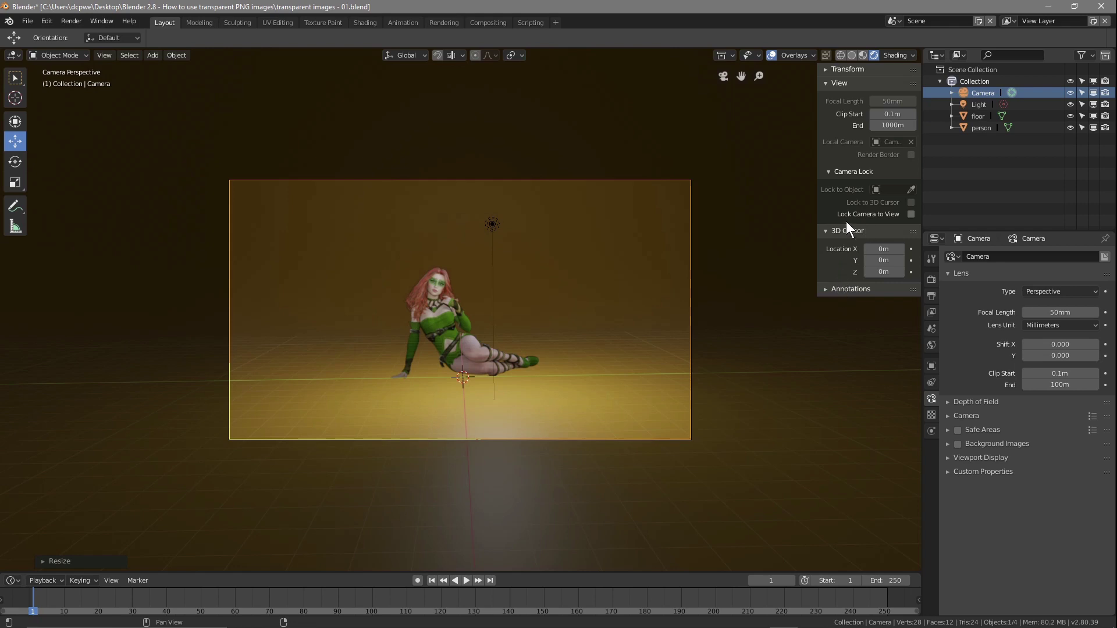
click(834, 288)
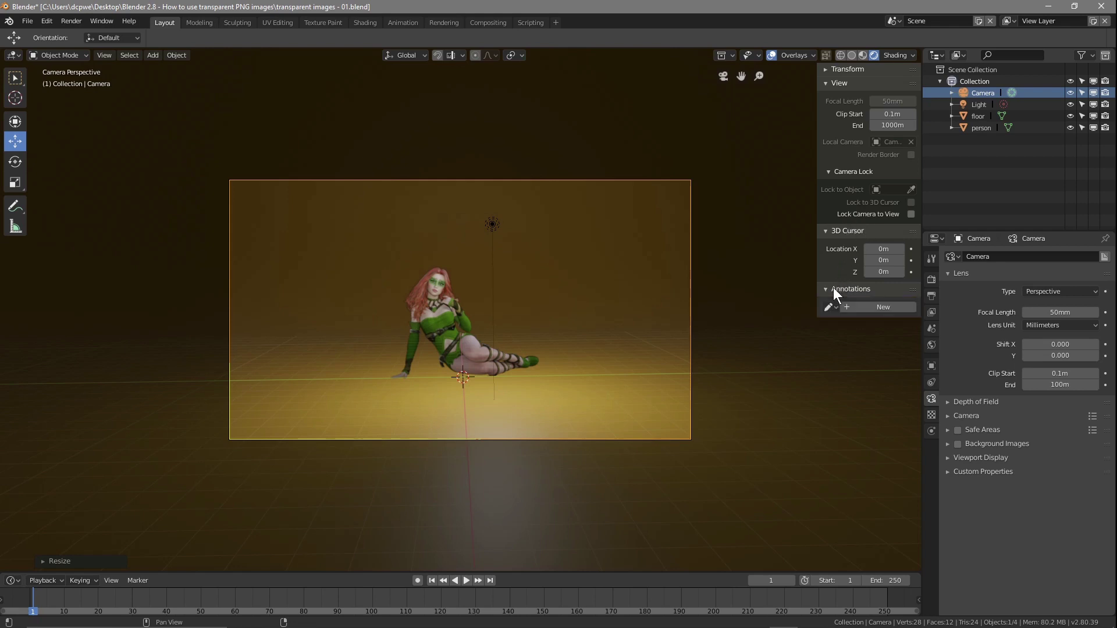
click(829, 82)
click(829, 81)
click(830, 68)
click(911, 378)
middle_drag(391, 373, 427, 383)
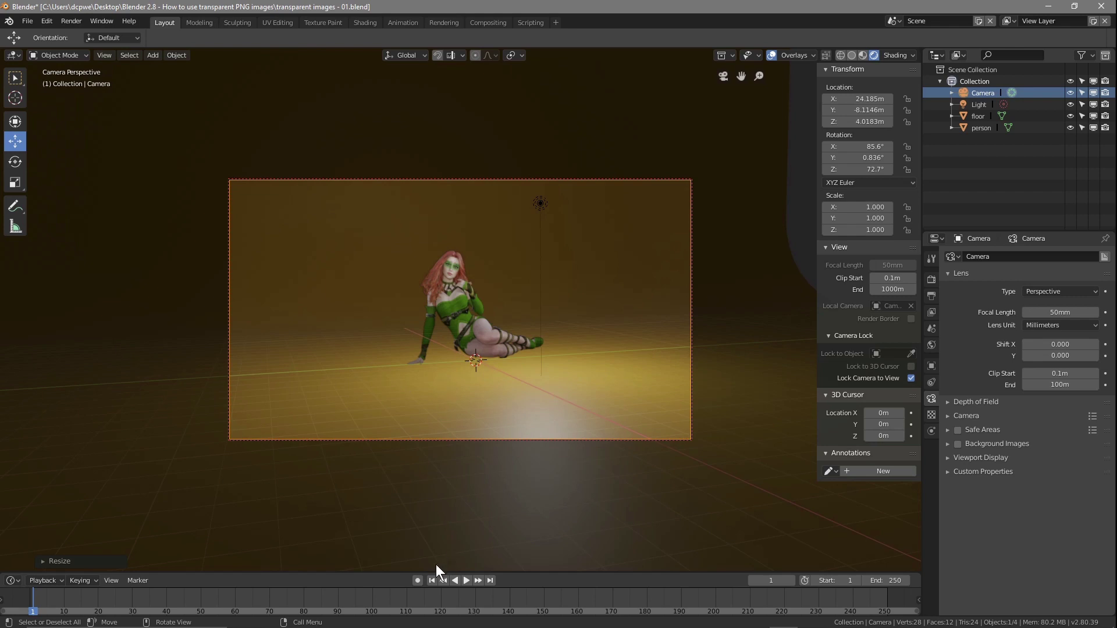
- Enable auto keying and insert a LocRotScale keyframe for the camera at frame 1
click(418, 580)
key(i)
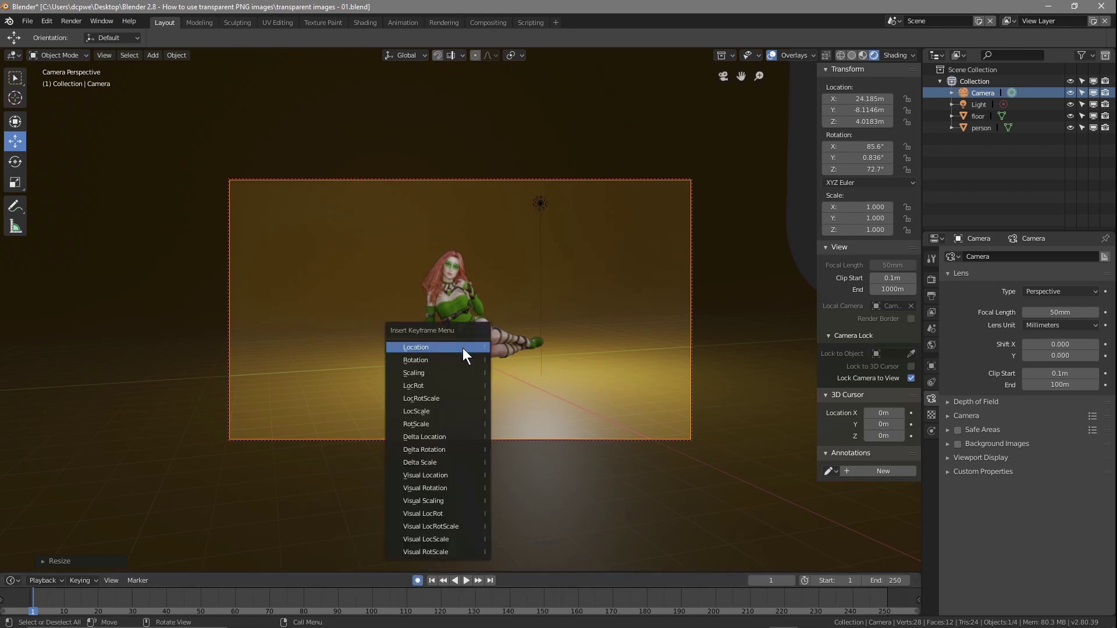
click(433, 404)
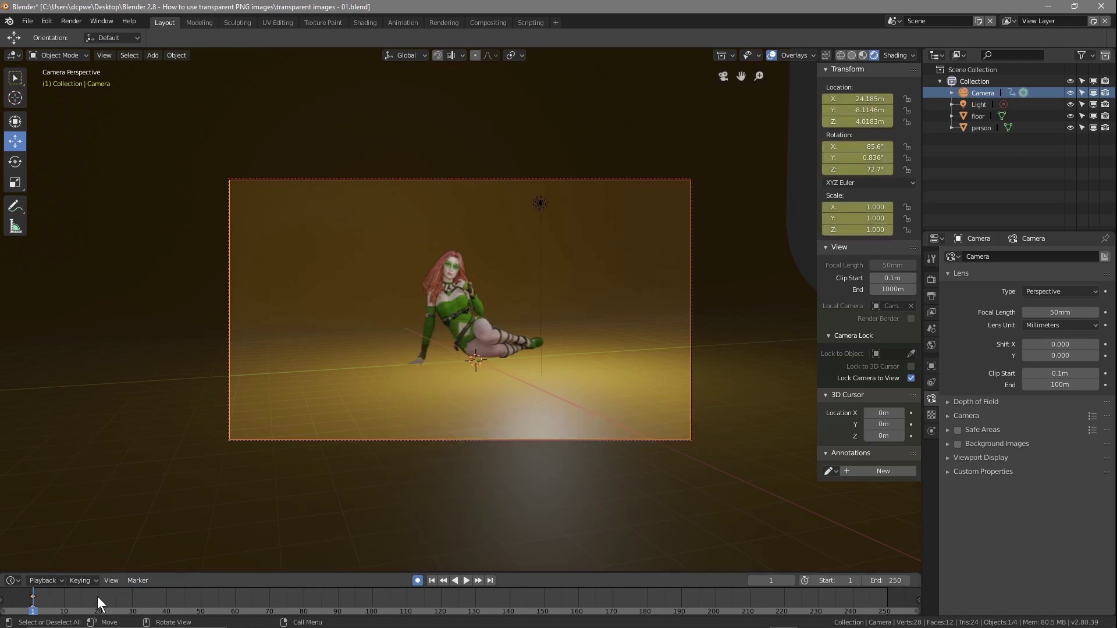
- Go to frame 120 and auto-key a second camera pose by orbiting around the figure and moving slightly closer
key(space)
drag(77, 608, 356, 611)
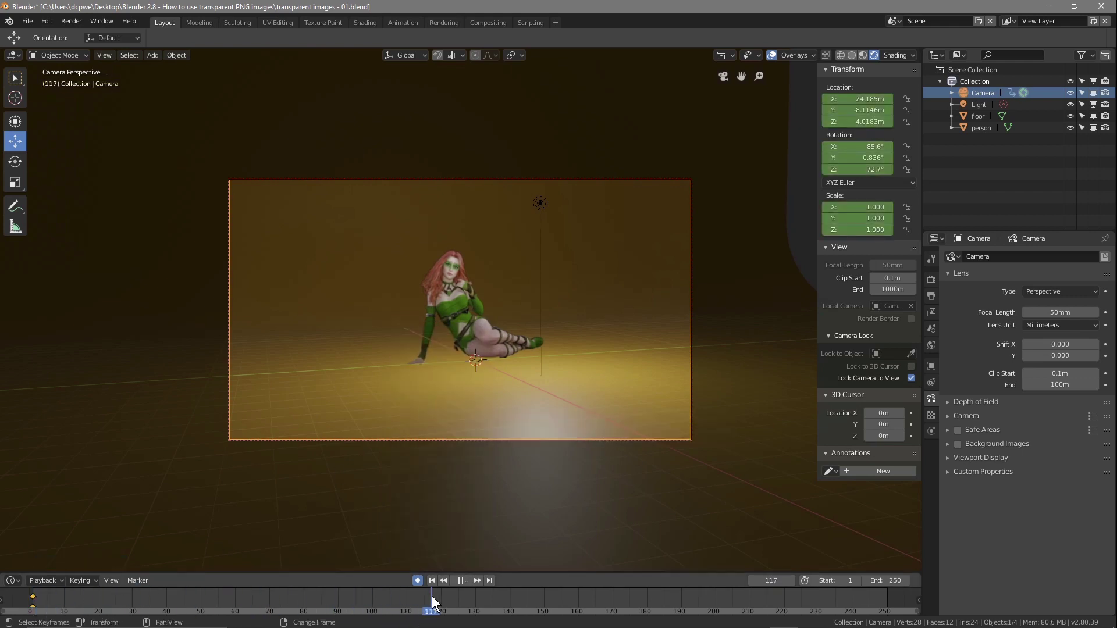
key(space)
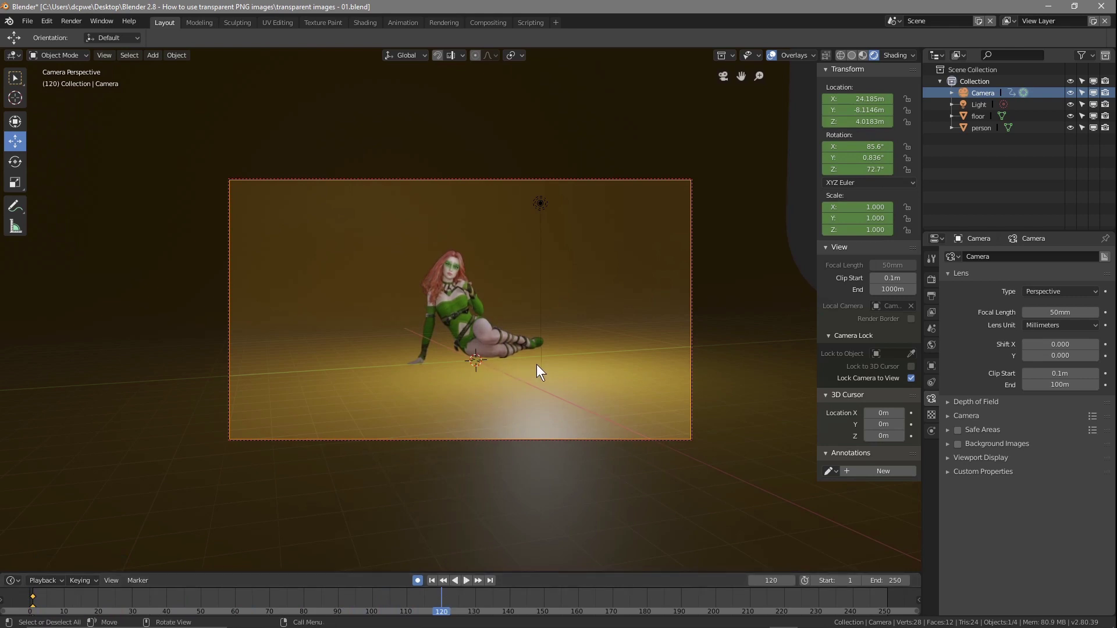
middle_drag(609, 361, 512, 393)
scroll(536, 370, up, 2)
- Return to frame 1 and play back the camera move around the figure to review it
drag(442, 608, 35, 617)
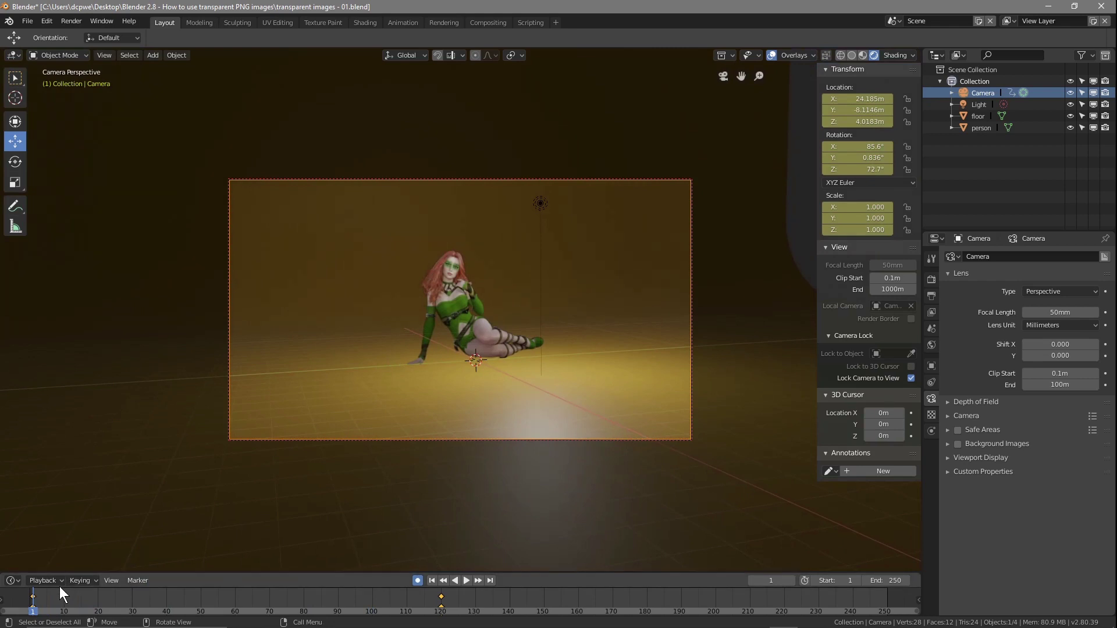
key(space)
drag(64, 615, 35, 610)
key(space)
key(space)
key(space)
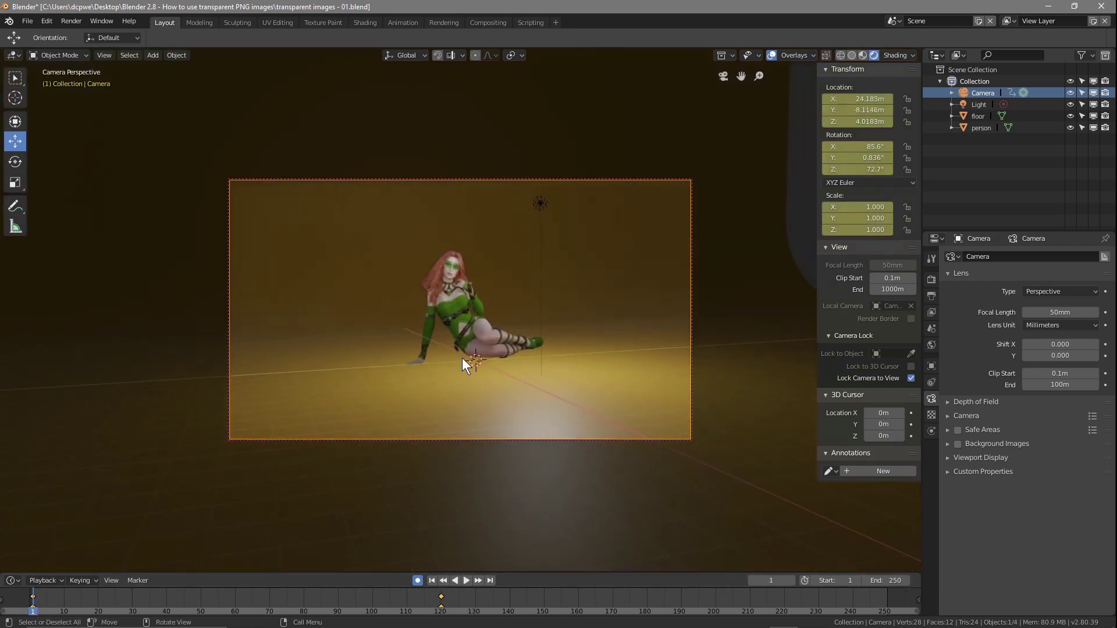
- Turn off locking the camera to the view and select the person image plane
click(457, 305)
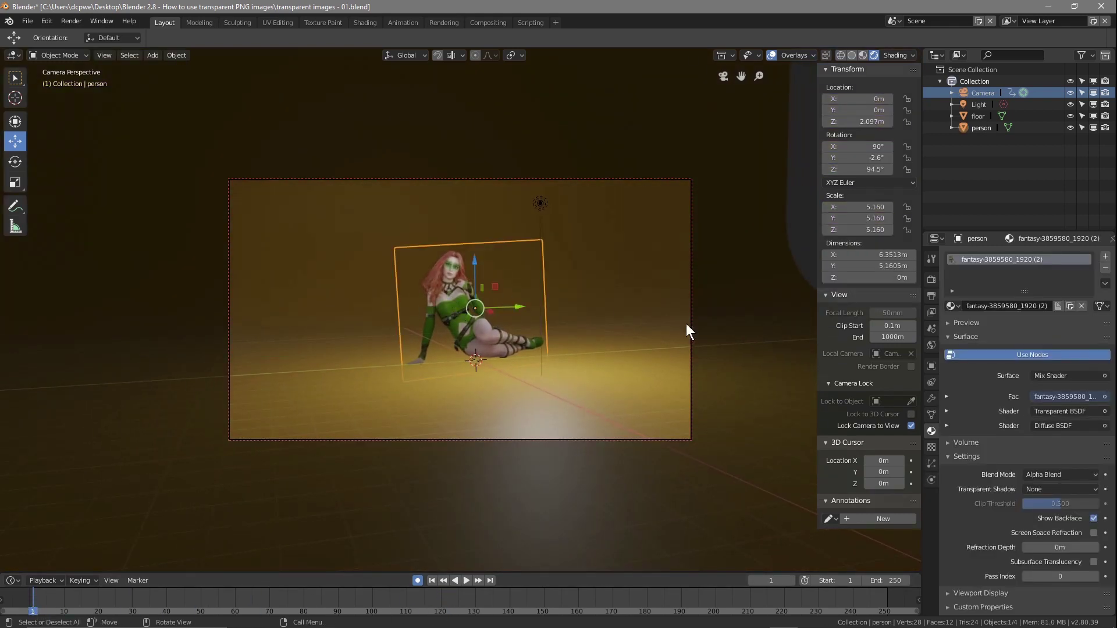
click(911, 426)
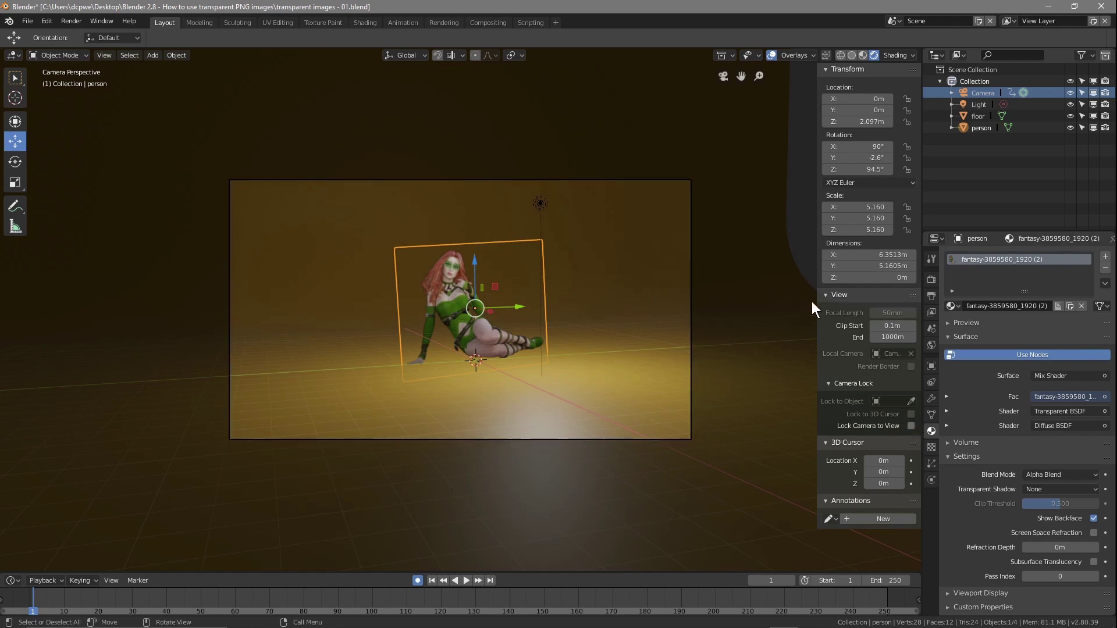
key(n)
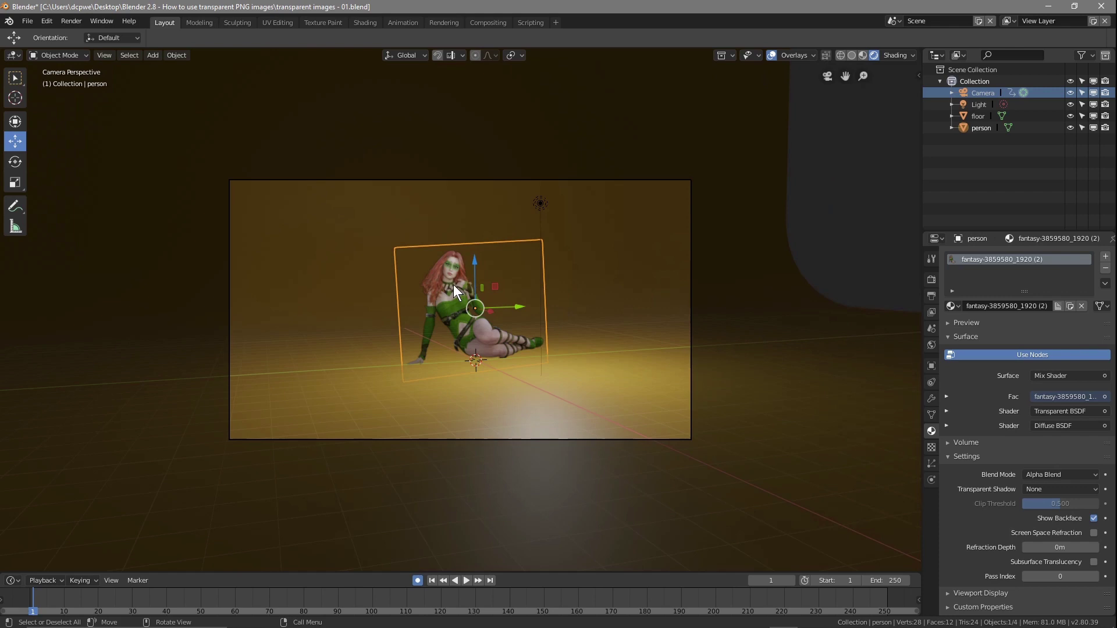
click(981, 128)
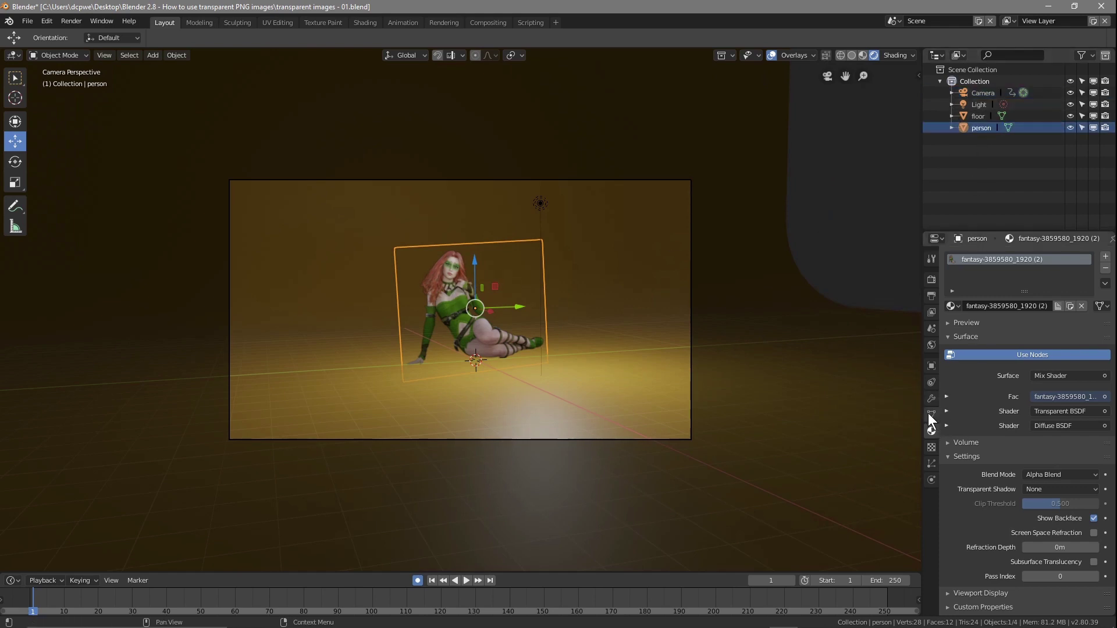
- Insert a LocRotScale keyframe for the person plane at frame 1
click(930, 368)
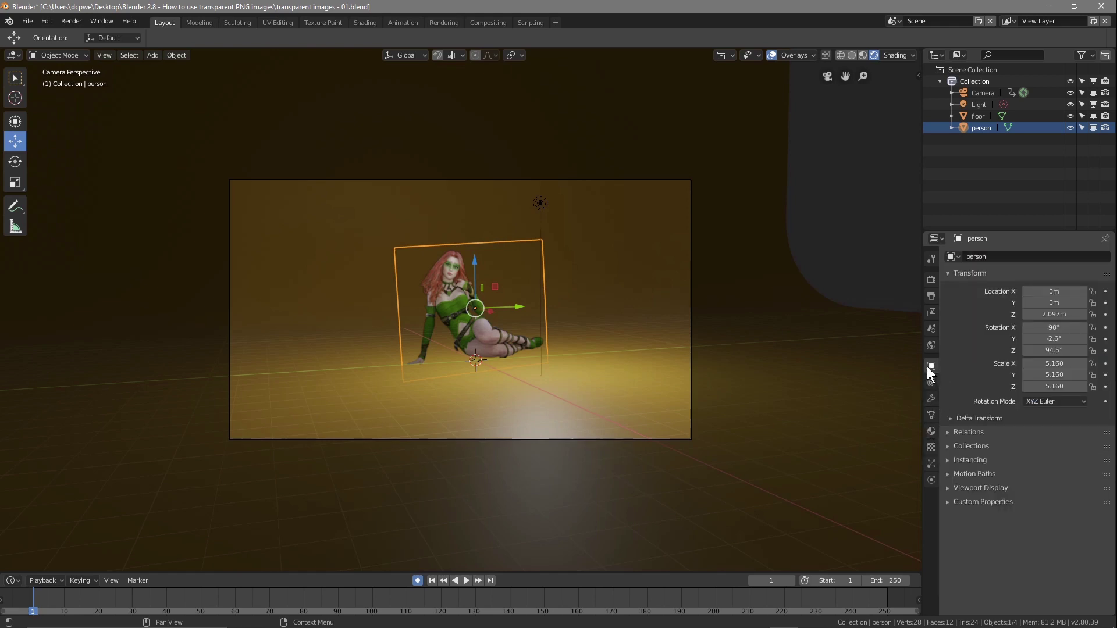
key(i)
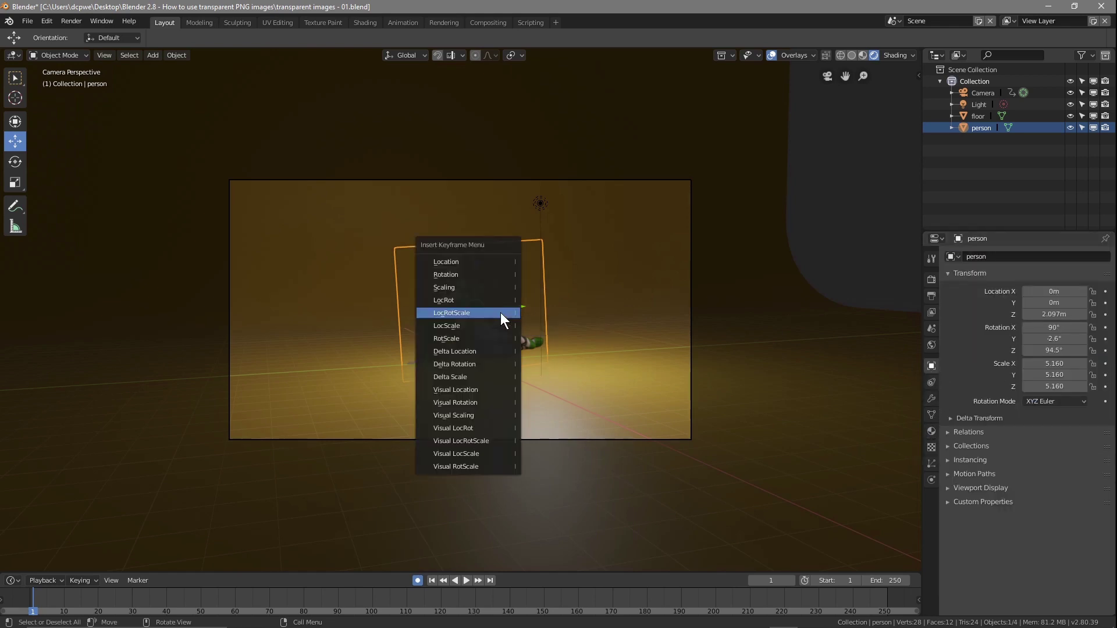
click(466, 312)
- At frame 120, keyframe the person plane's Z rotation at 125° and turn off auto keying
drag(26, 612, 439, 595)
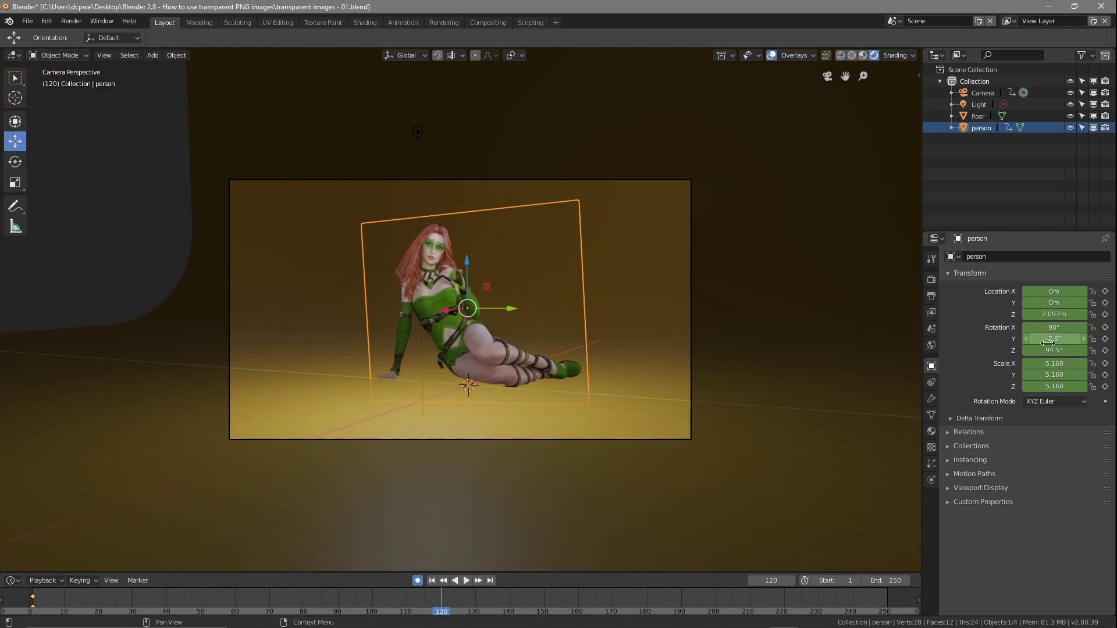
drag(1050, 351, 1085, 351)
click(1104, 350)
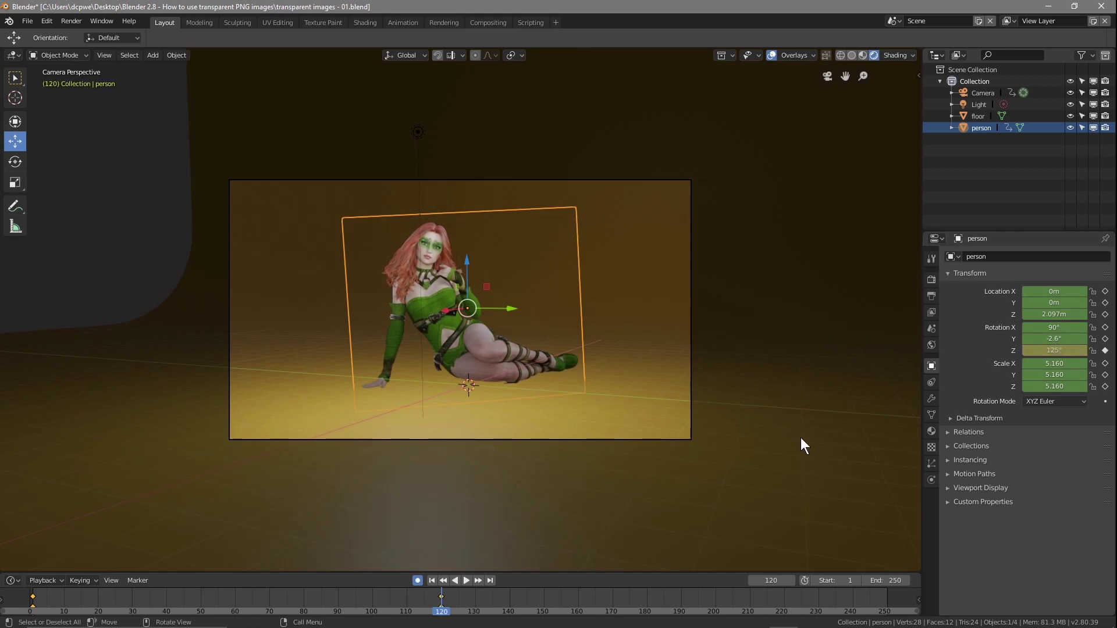
click(415, 581)
- At frame 1, auto-key the person plane's Z rotation at 70.6° and switch auto keying back off
drag(426, 602, 35, 618)
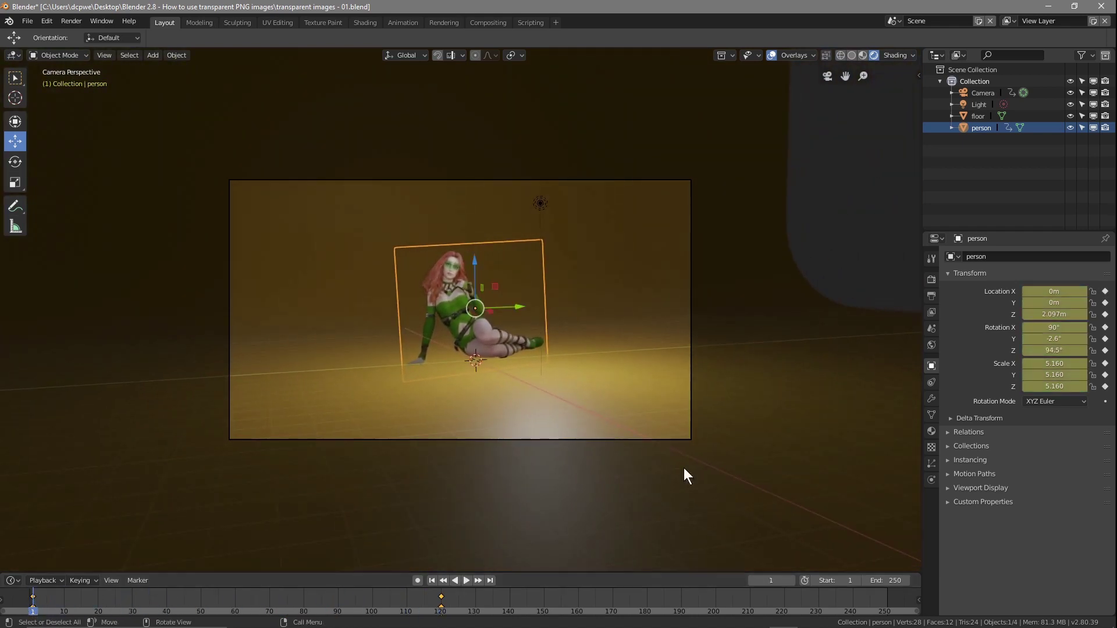
click(418, 580)
right_click(1058, 351)
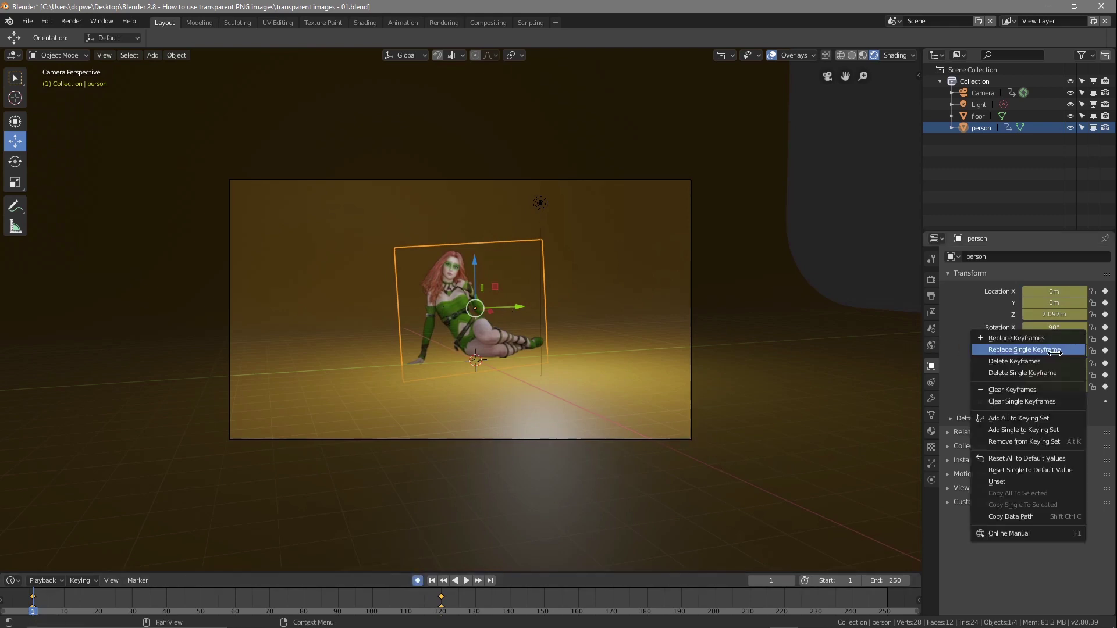
click(1024, 350)
mouse_move(1054, 350)
mouse_down()
mouse_move(1064, 351)
mouse_move(1047, 350)
mouse_up()
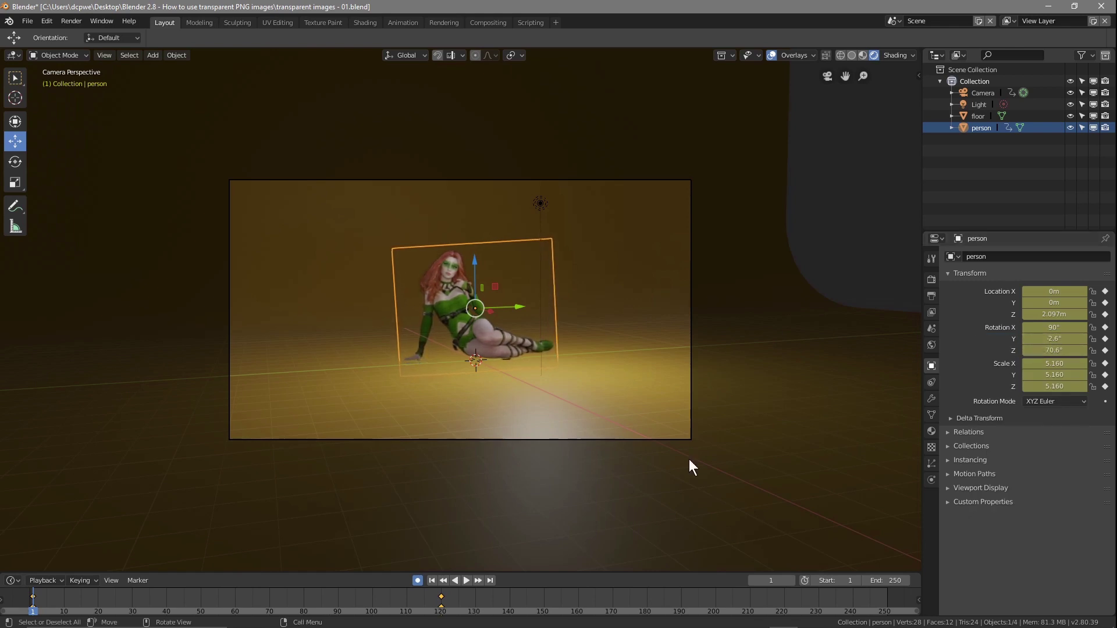
mouse_move(34, 611)
mouse_down()
mouse_move(419, 612)
mouse_move(289, 599)
mouse_move(49, 602)
mouse_move(407, 594)
mouse_move(33, 598)
mouse_up()
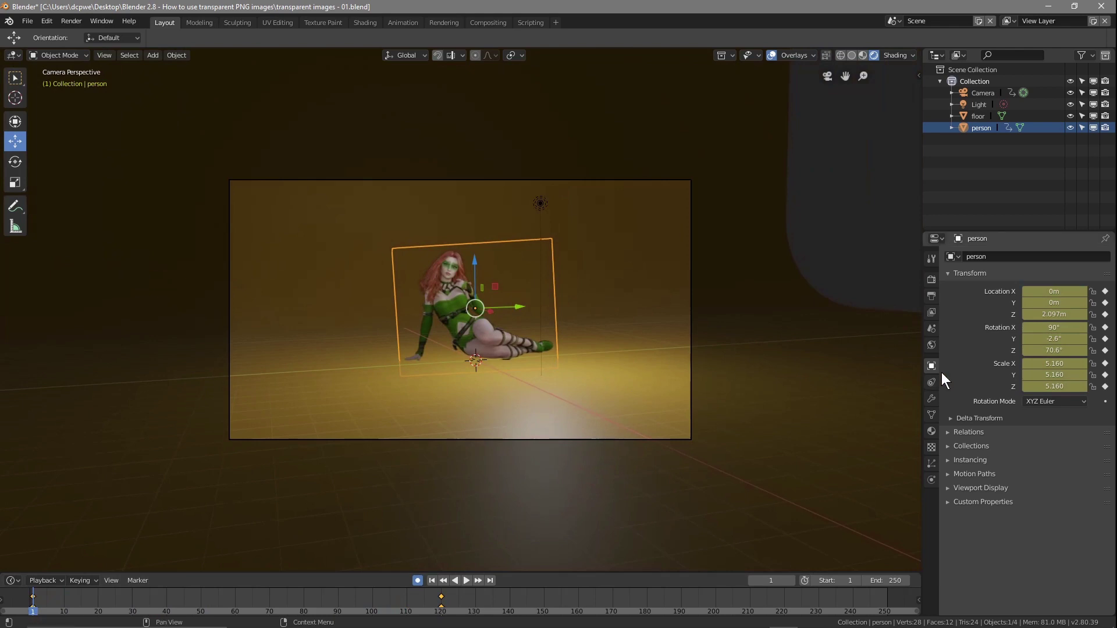
click(417, 581)
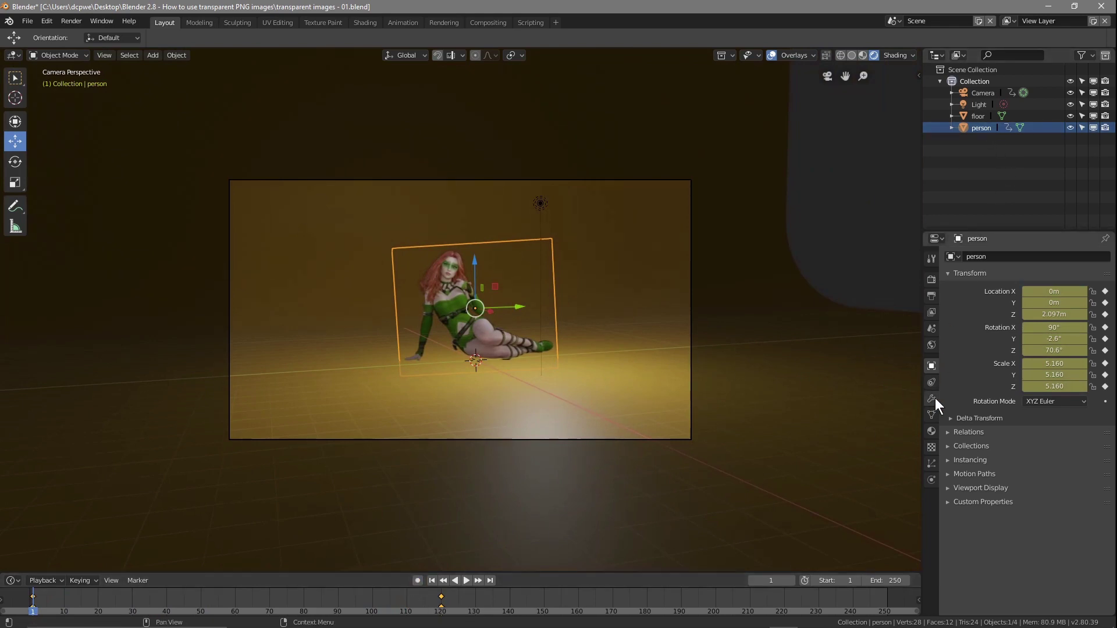
- Set the person material's transparent shadow to Hashed and enable Screen Space Reflections for the Eevee render
click(930, 431)
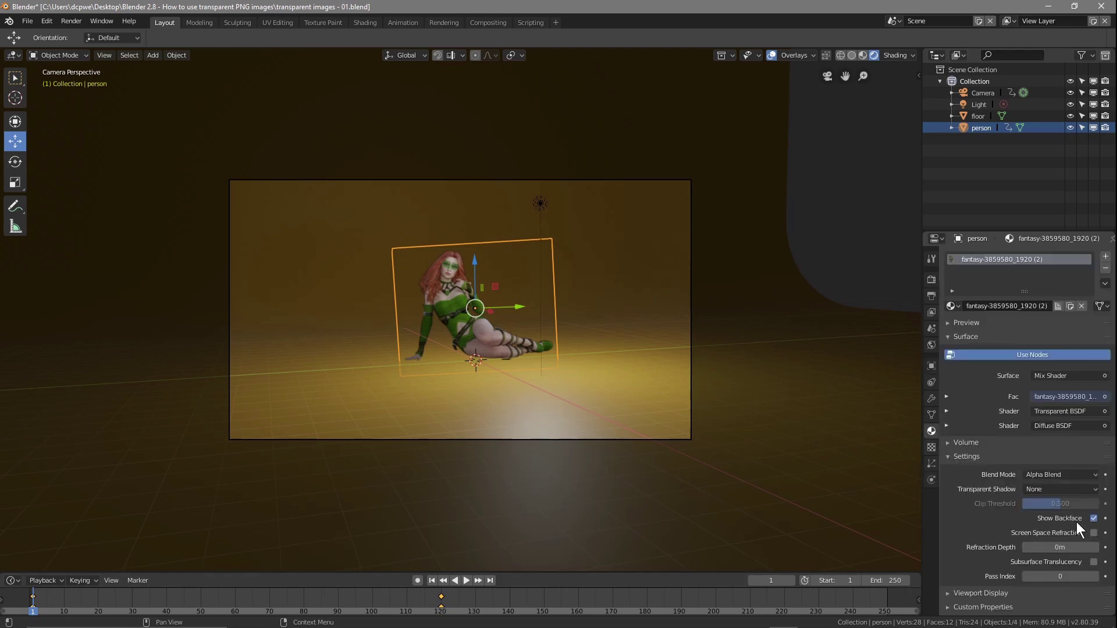
click(1048, 490)
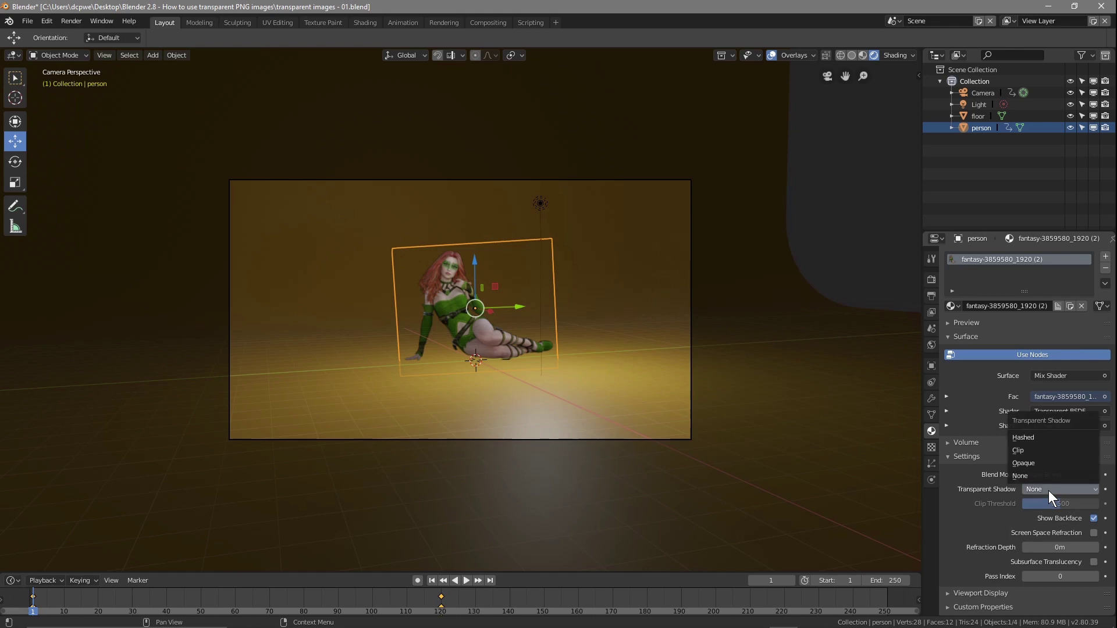
click(1034, 441)
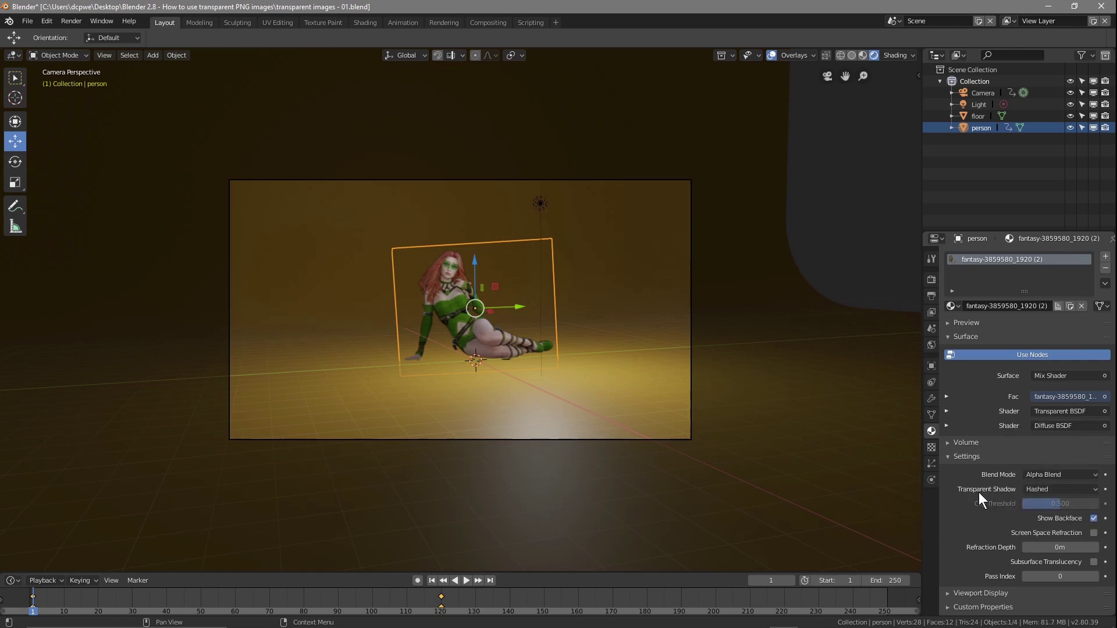
click(931, 279)
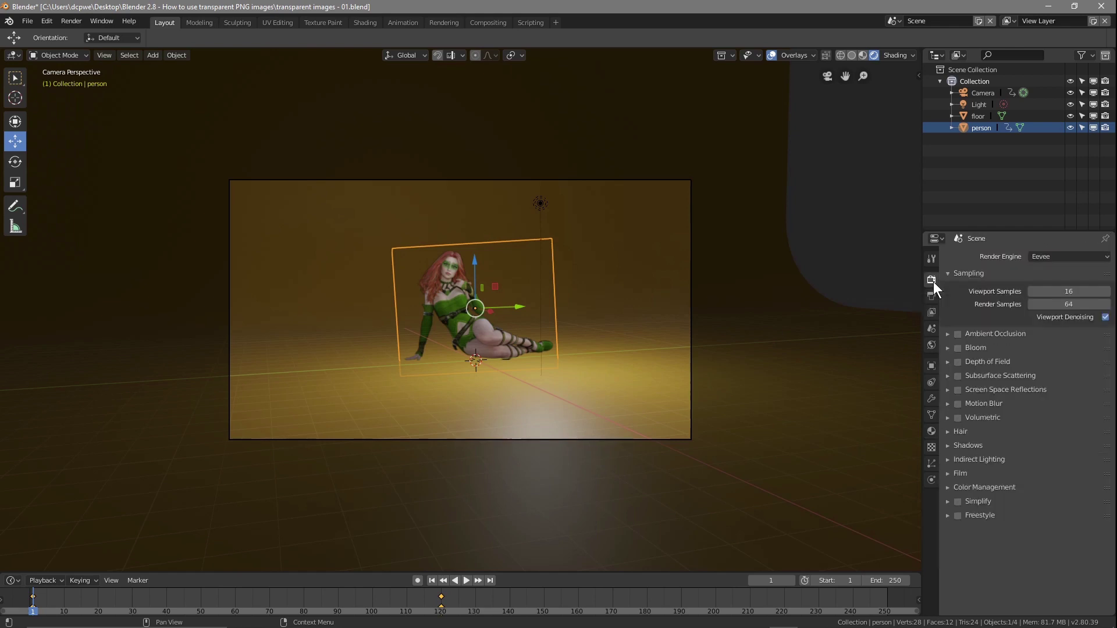
click(957, 390)
- Play and scrub through the animation to examine the figure's shadow, ending near the first frame
key(space)
mouse_move(302, 617)
mouse_down()
mouse_move(490, 610)
mouse_move(36, 615)
mouse_move(294, 609)
mouse_move(456, 591)
mouse_move(55, 591)
mouse_move(283, 611)
mouse_up()
key(space)
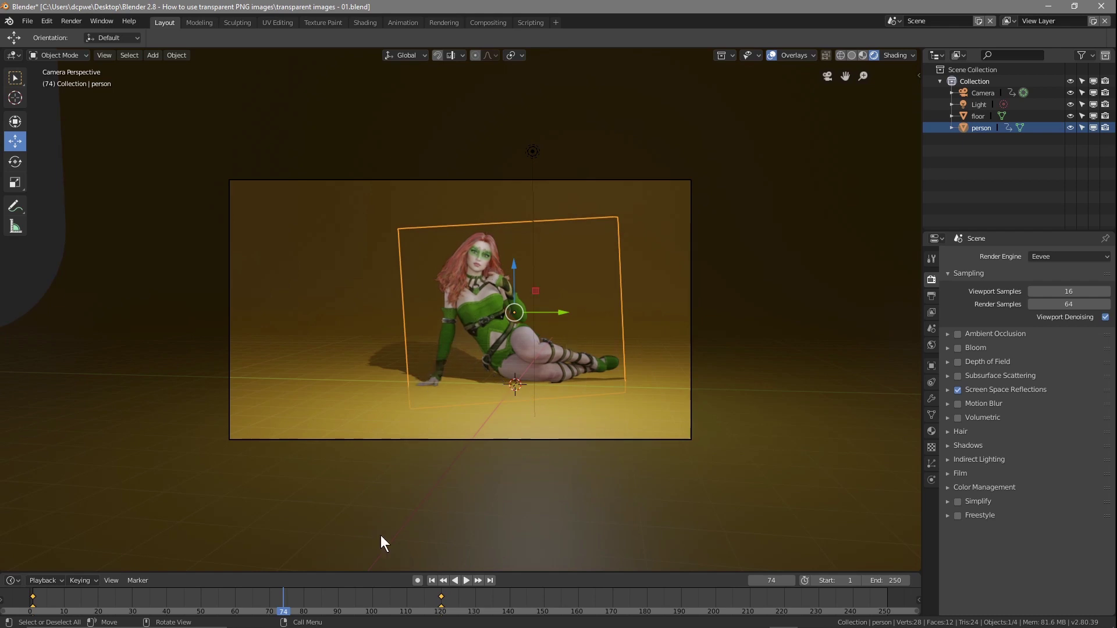
click(381, 613)
key(space)
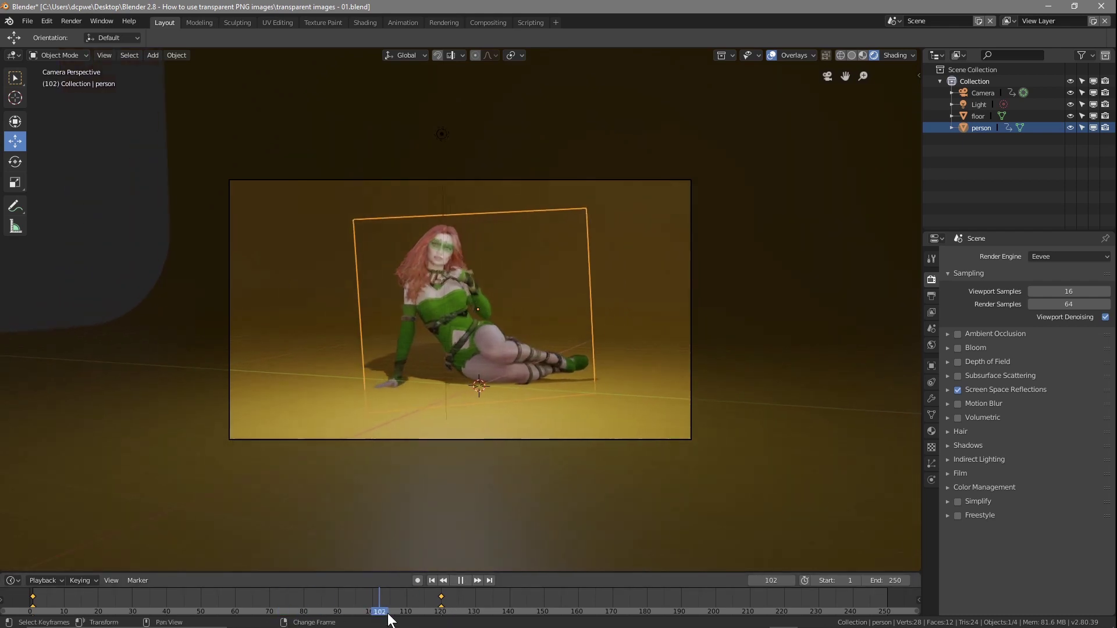
drag(379, 615, 37, 599)
key(space)
- Change the light to a Sun light and set its energy to 3.420
click(544, 203)
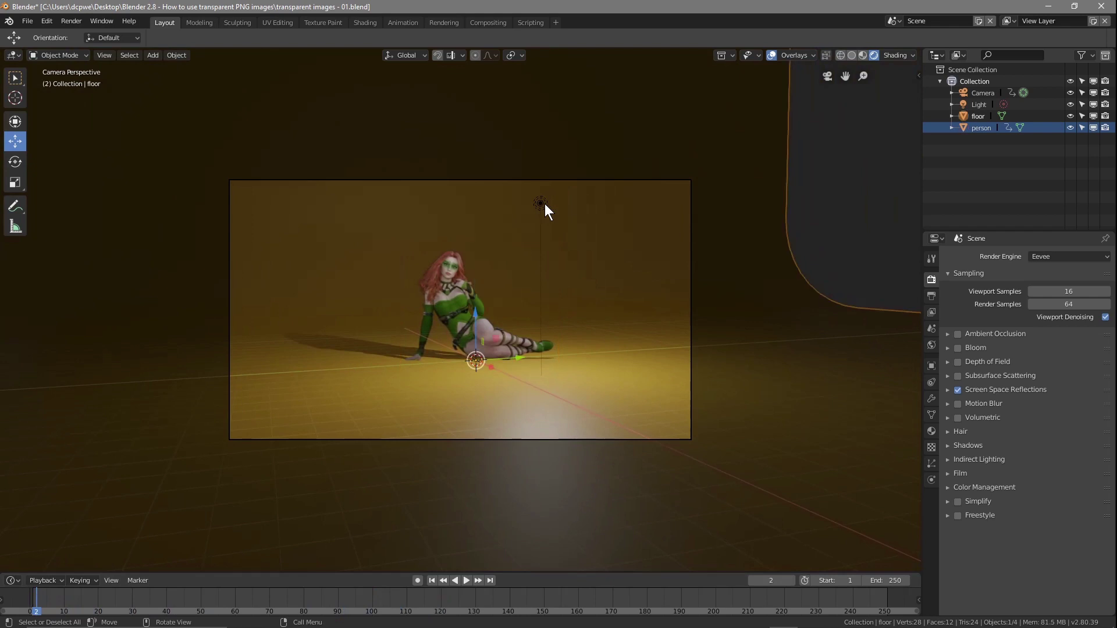
click(539, 204)
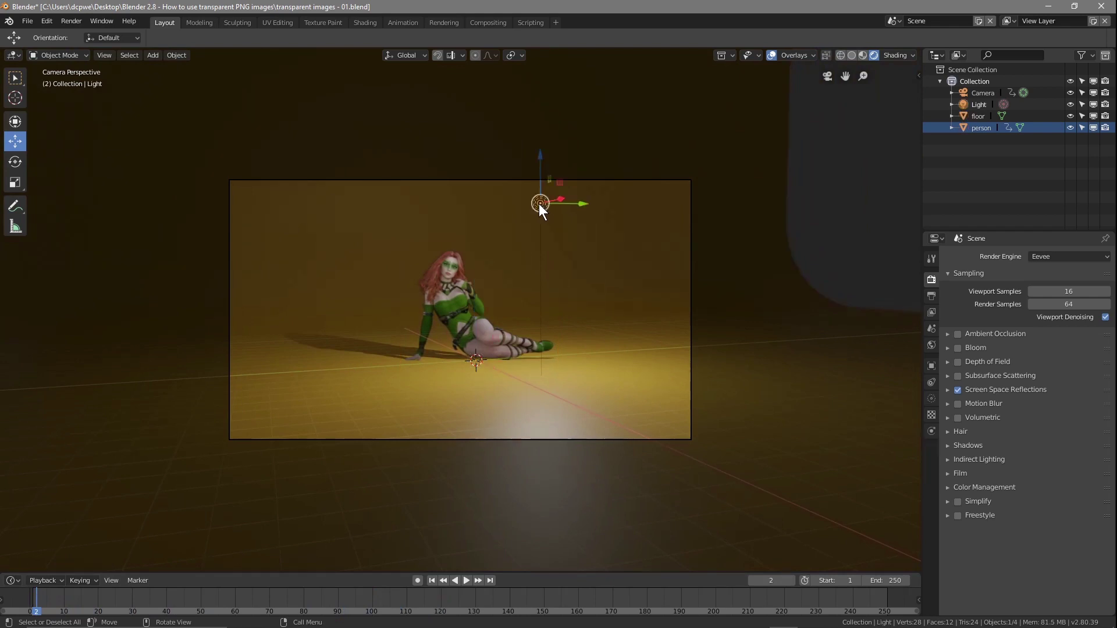
click(978, 105)
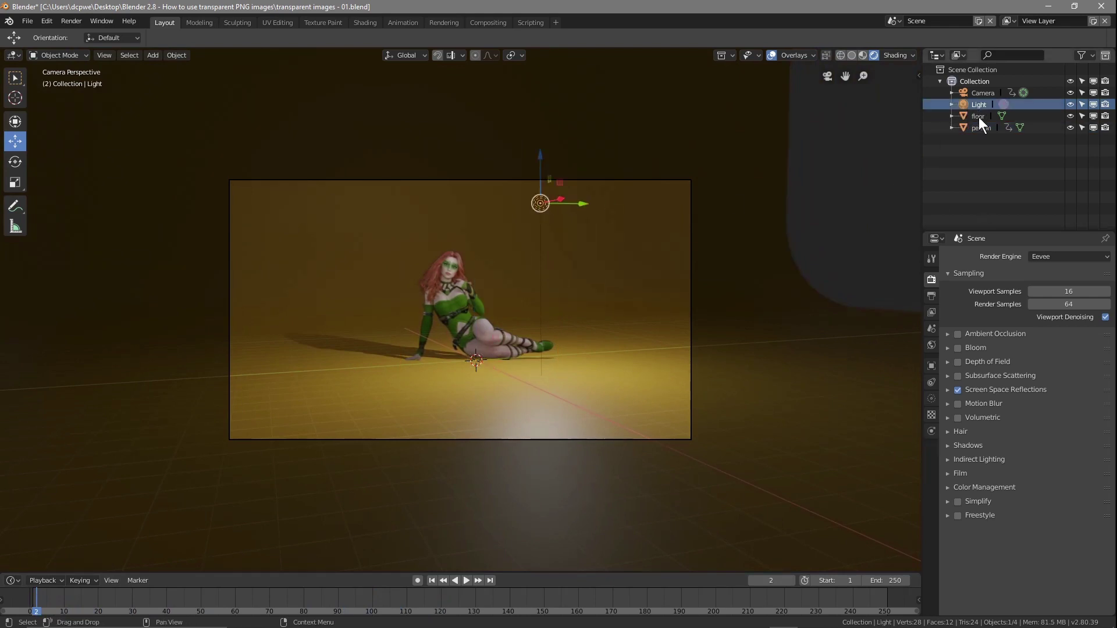
click(931, 399)
click(1012, 305)
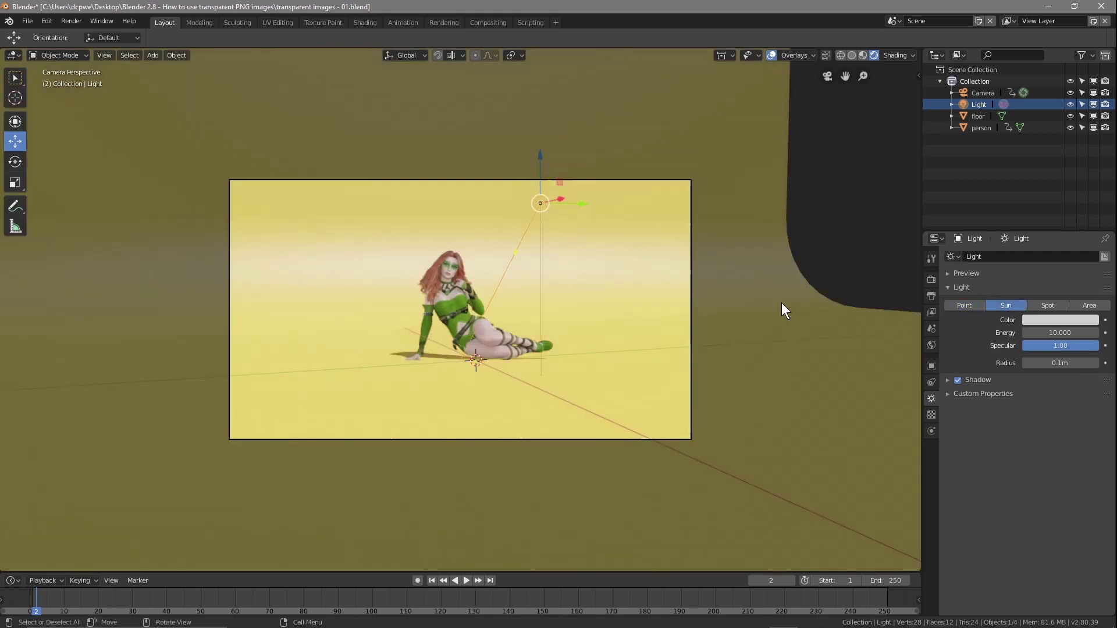
drag(1075, 332, 1000, 332)
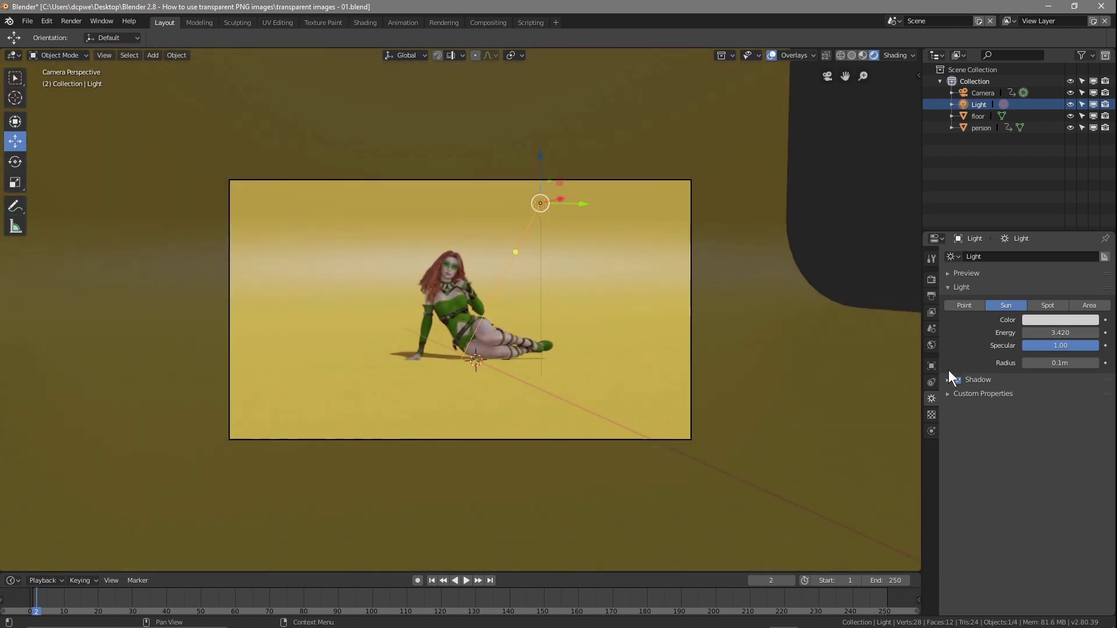
- Set the floor material's Metallic value to 0.700
click(974, 120)
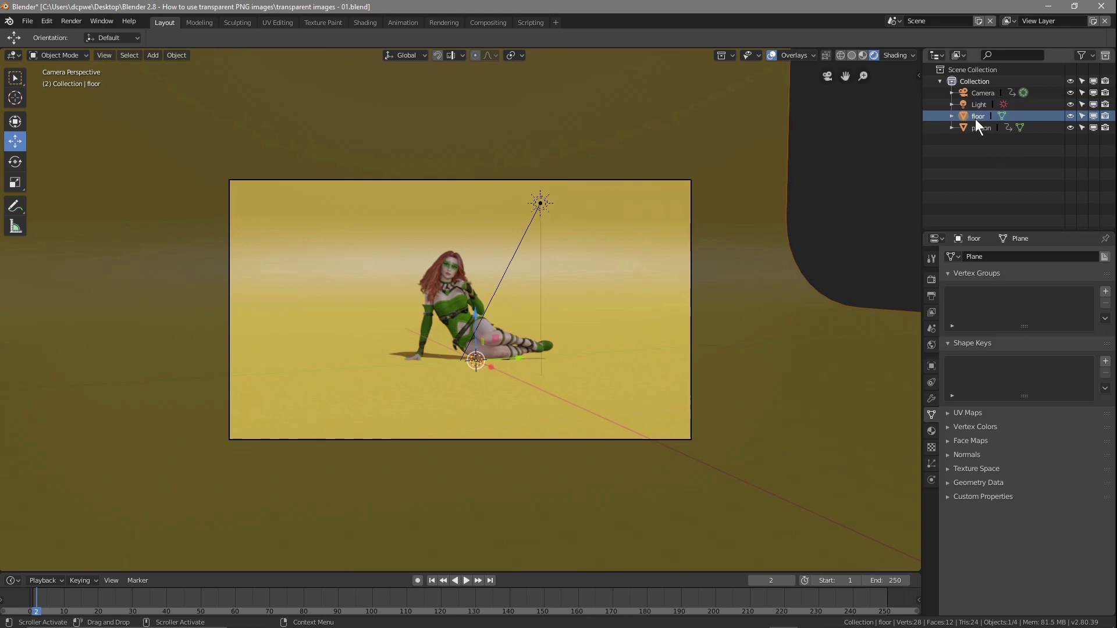
click(930, 431)
mouse_move(1055, 506)
mouse_down()
mouse_move(1098, 506)
mouse_move(1069, 506)
mouse_up()
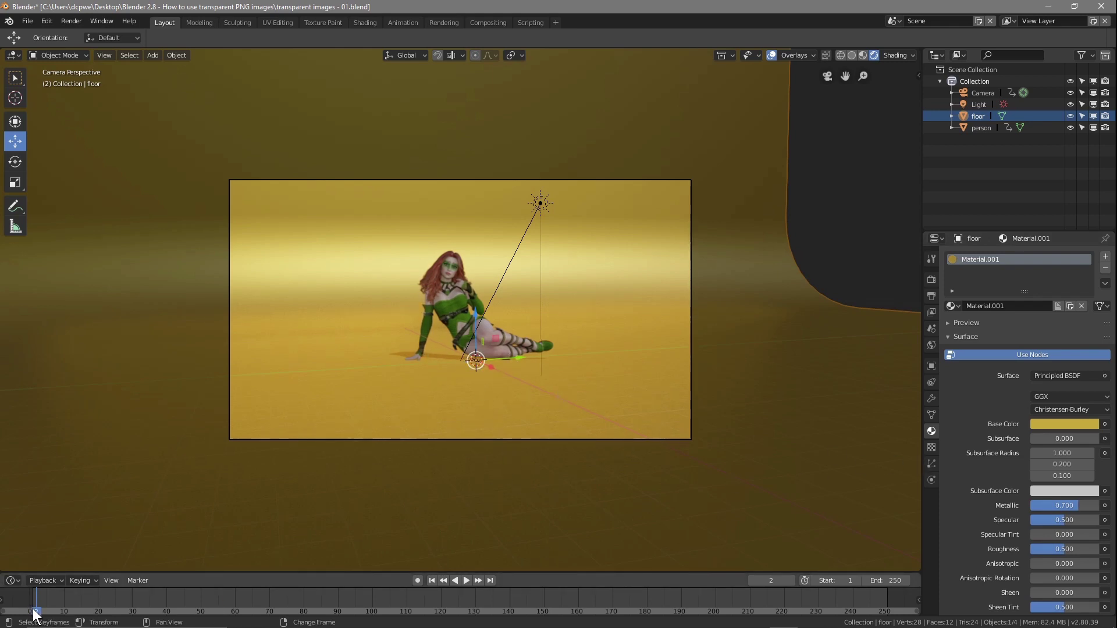
- Set the animation's end frame to 120, return to frame 1 and save the file
drag(35, 614, 442, 614)
key(space)
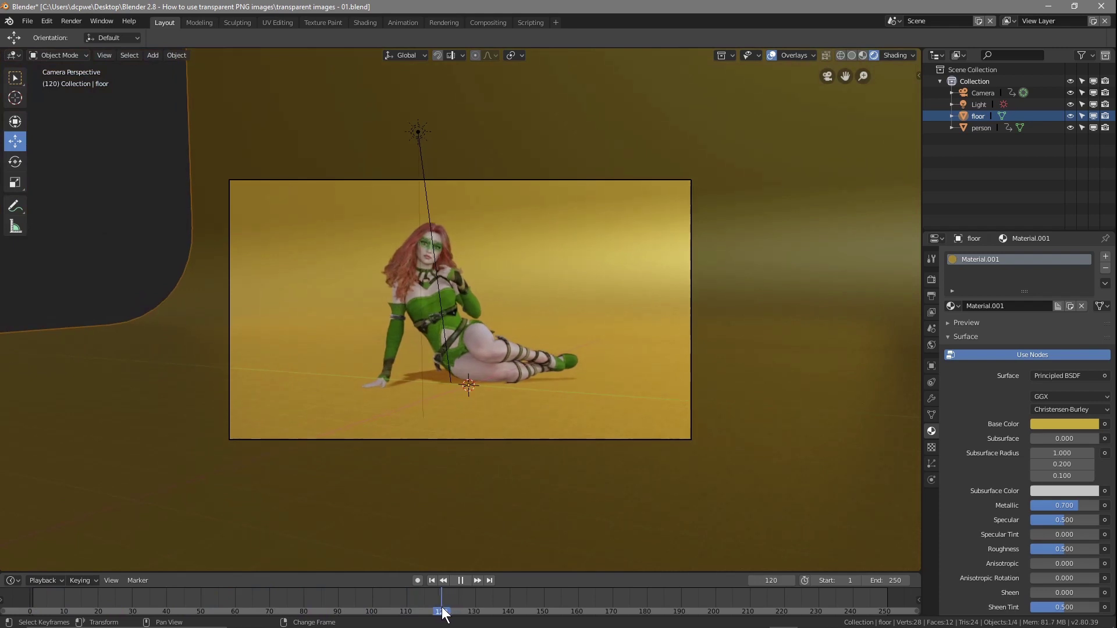
key(space)
click(898, 580)
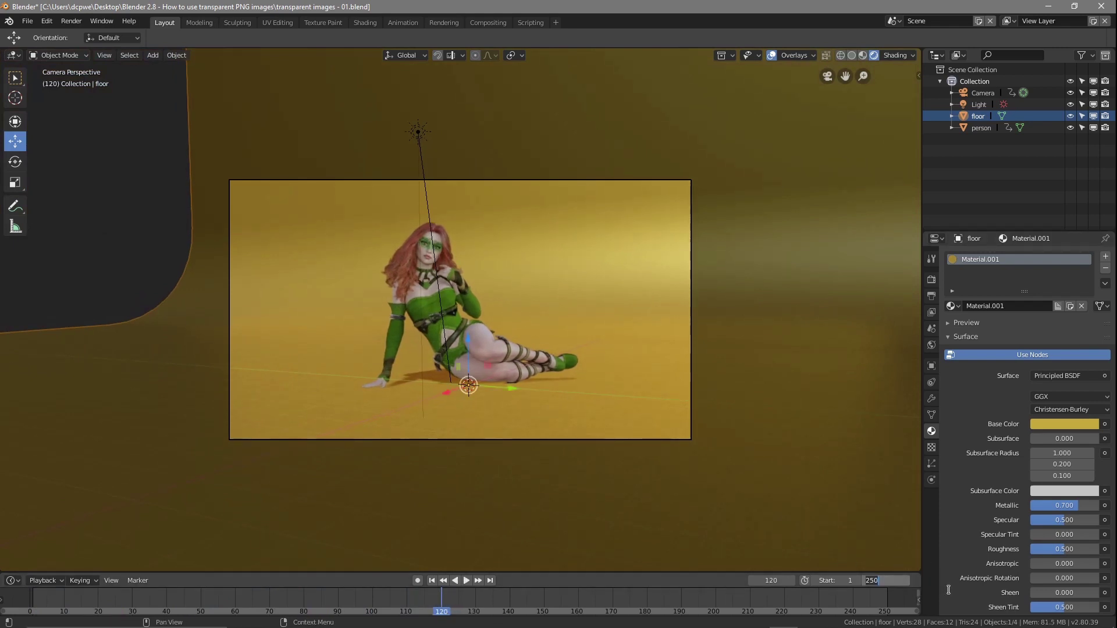
key(Return)
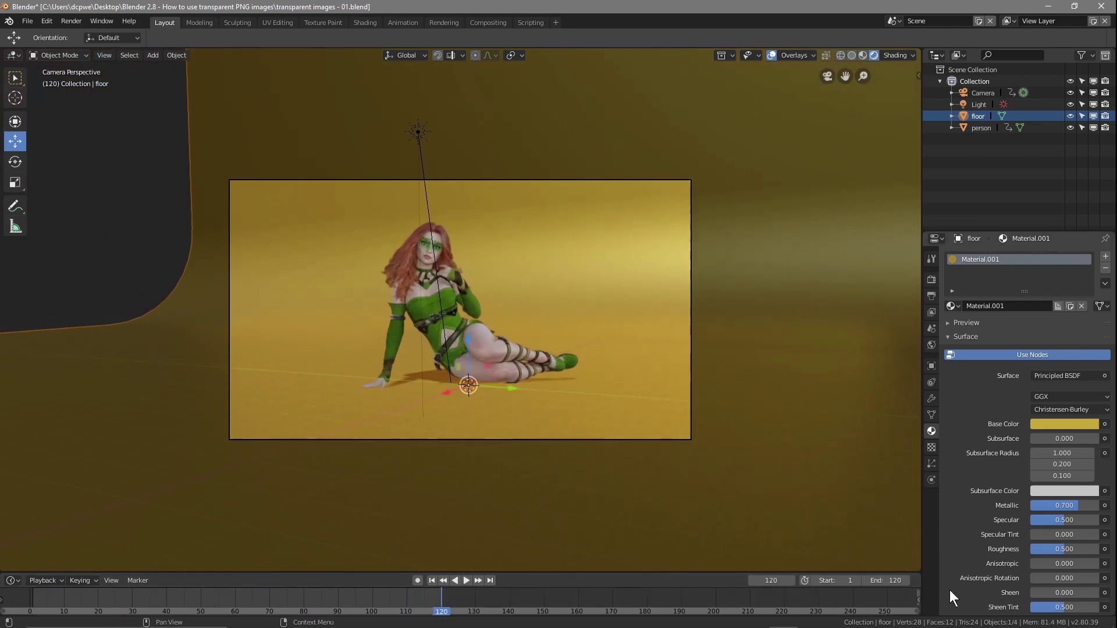
drag(434, 613, 33, 602)
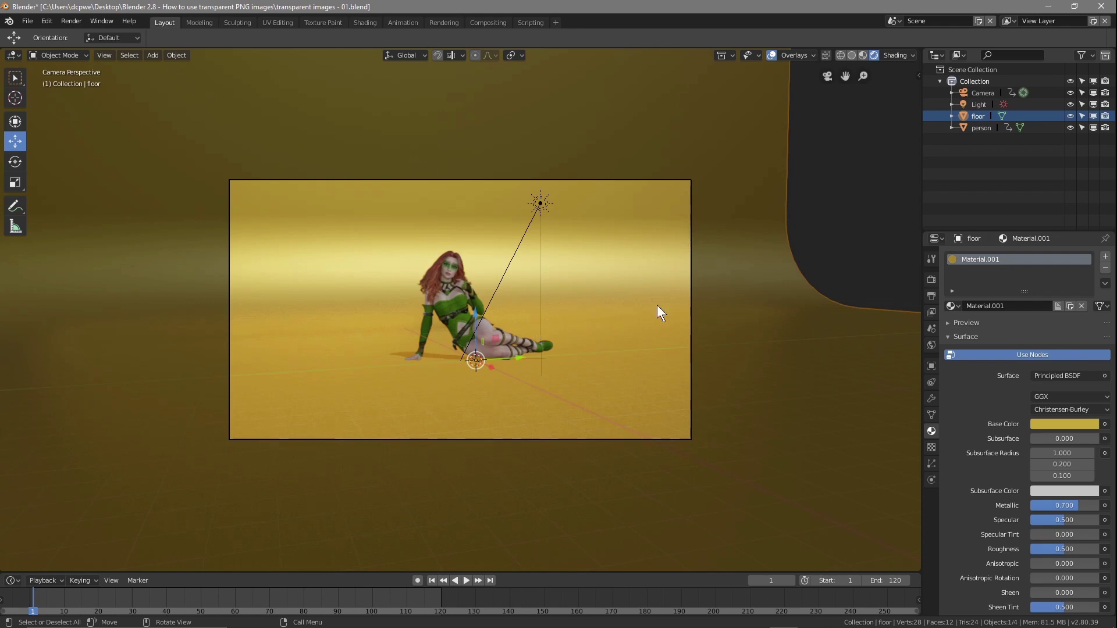
key(ctrl+s)
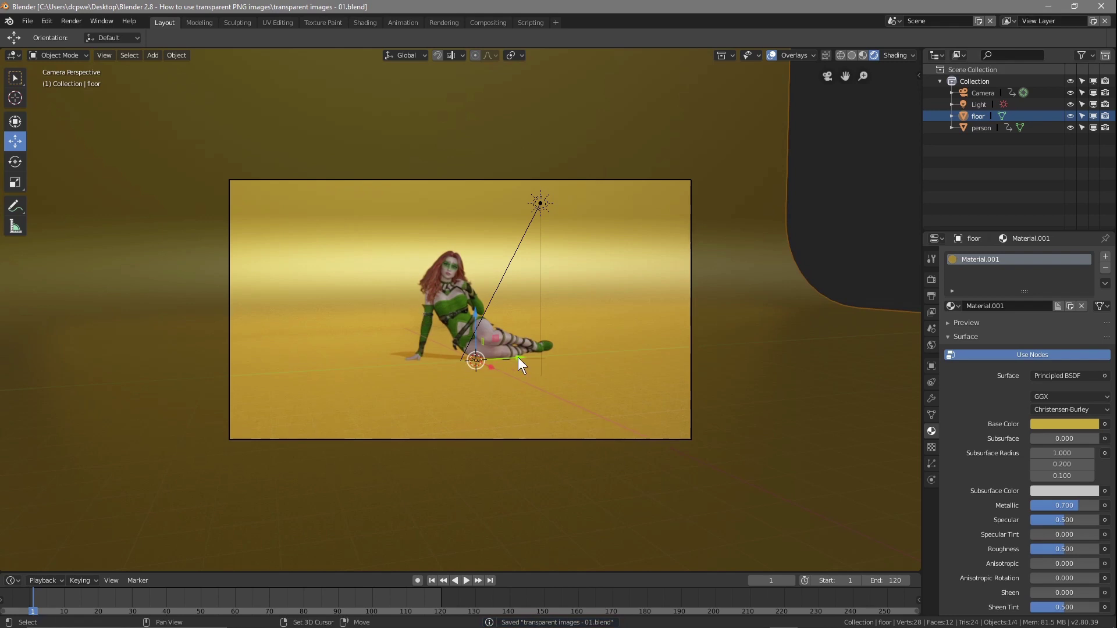
- Import plant-2556894_1920 (2).png as an image plane
key(shift+a)
mouse_move(473, 465)
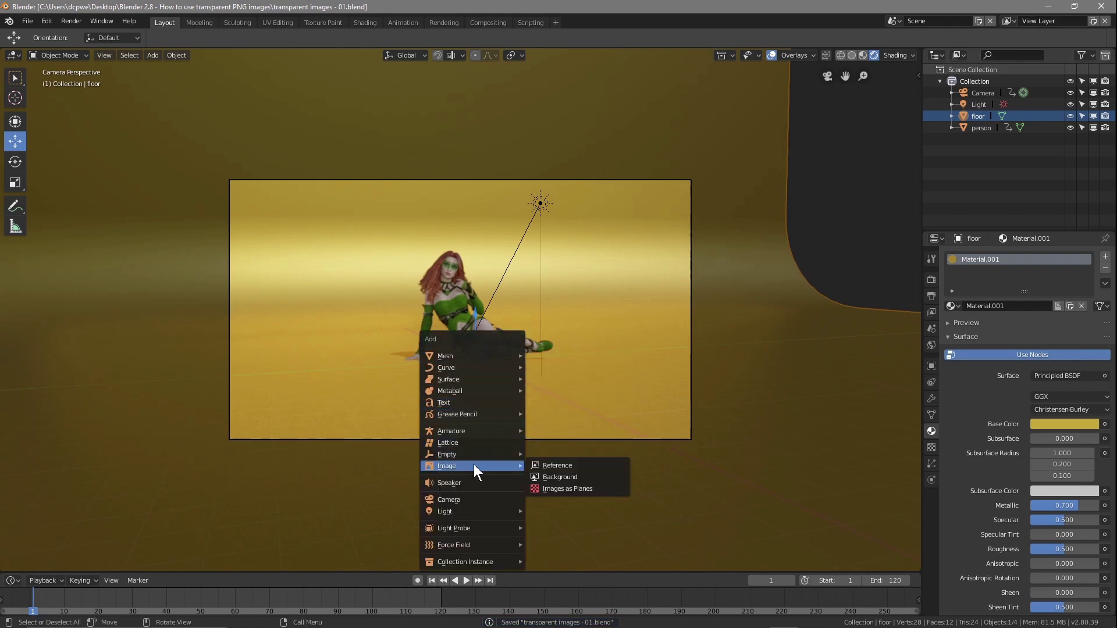
click(556, 488)
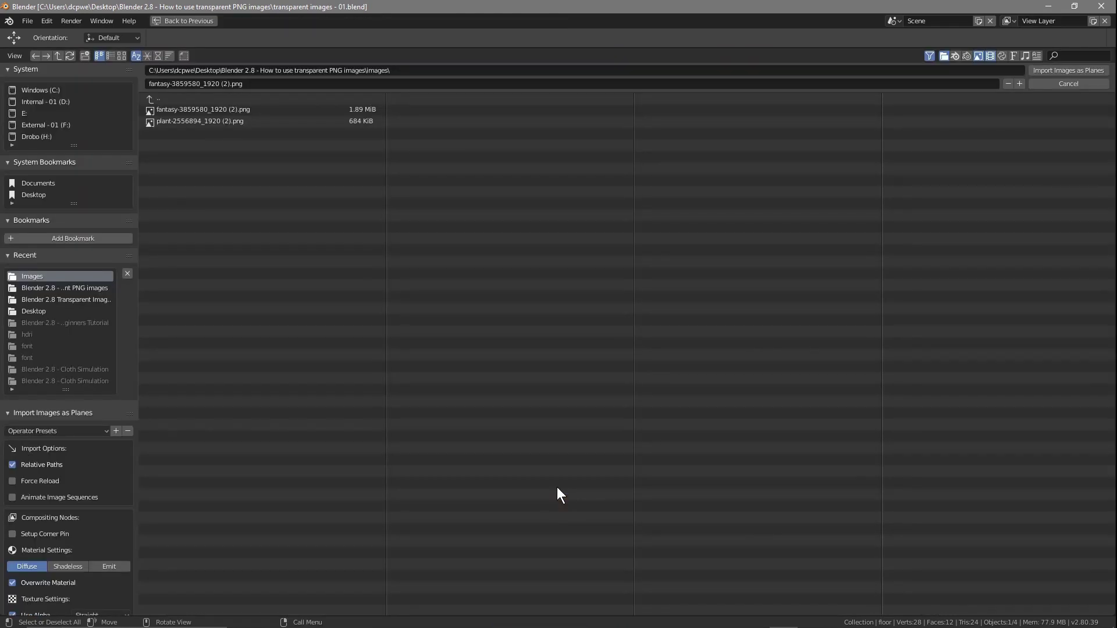
click(186, 121)
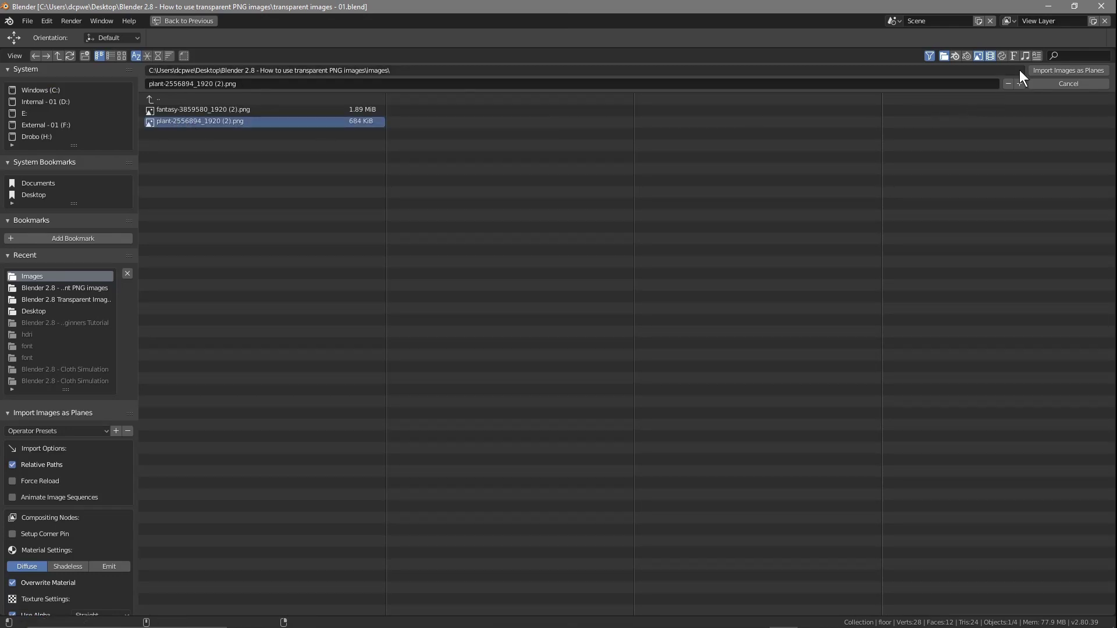
click(1050, 70)
- Move the plant plane along Y to between the figure's arm and hip and raise it to stand on the floor
scroll(474, 358, up, 4)
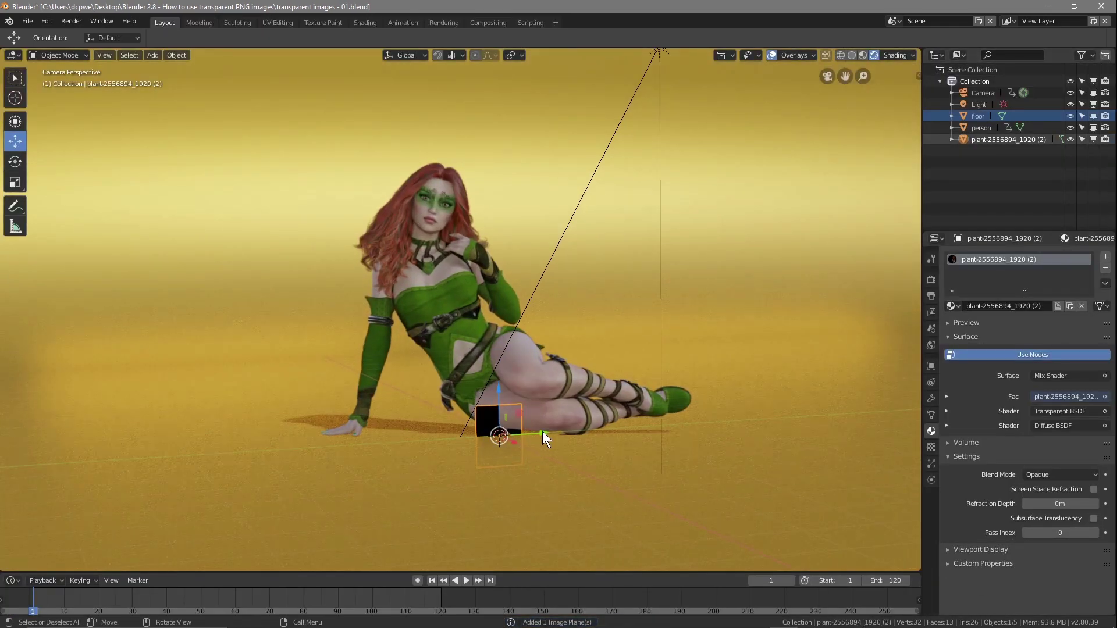
drag(542, 432, 457, 432)
drag(413, 403, 413, 371)
scroll(414, 410, up, 5)
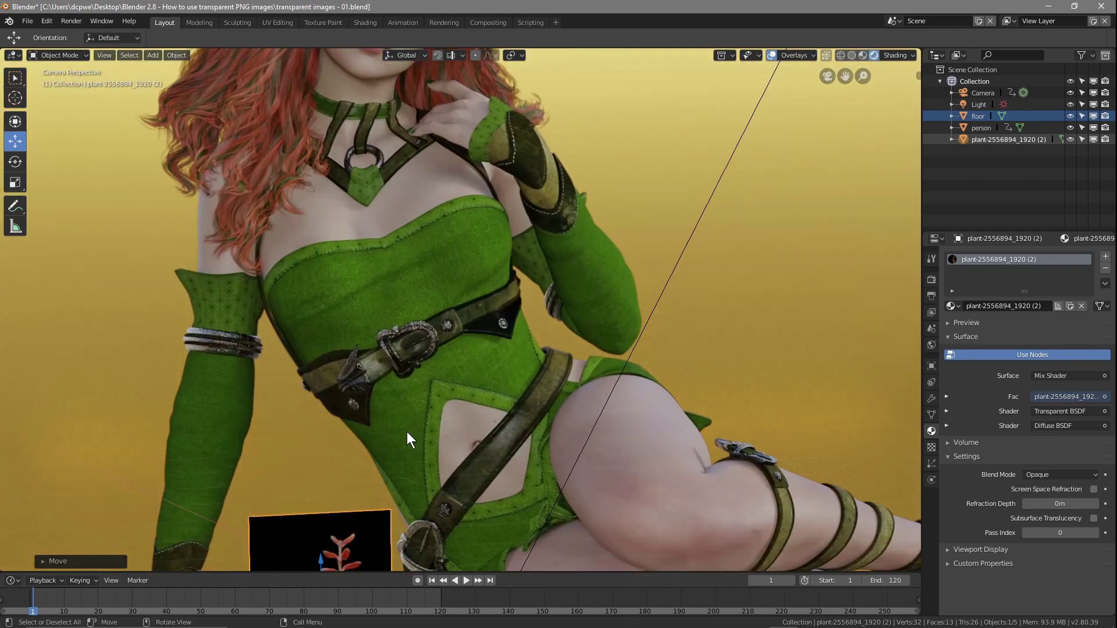
scroll(410, 428, down, 3)
scroll(411, 445, up, 1)
shift+middle_drag(421, 438, 420, 389)
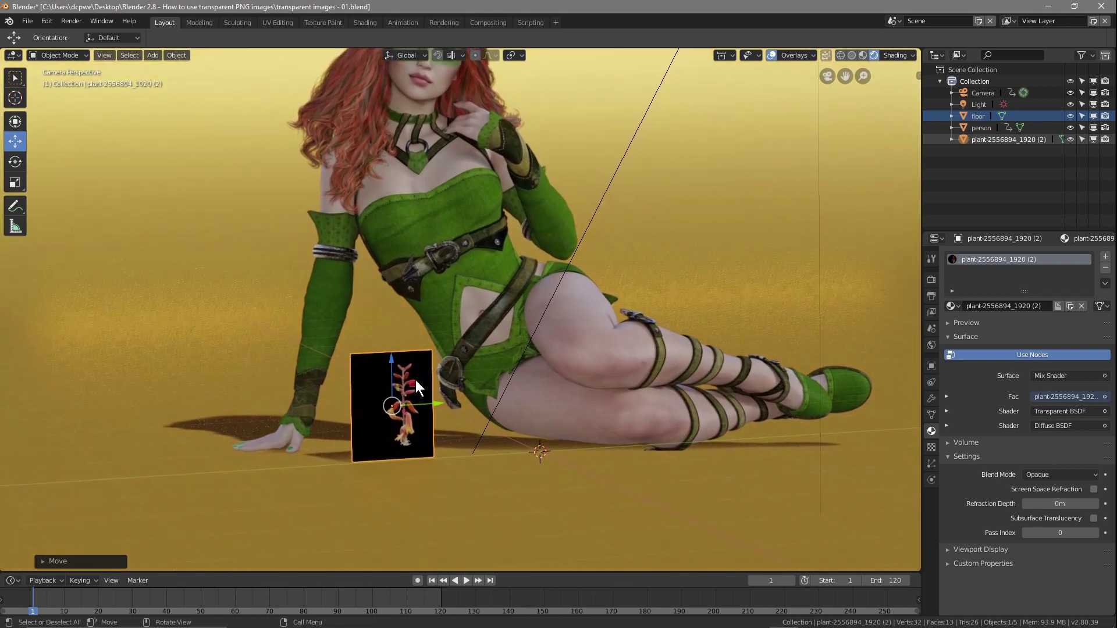
- Rename the imported plant image object as plant
click(996, 139)
double_click(1007, 139)
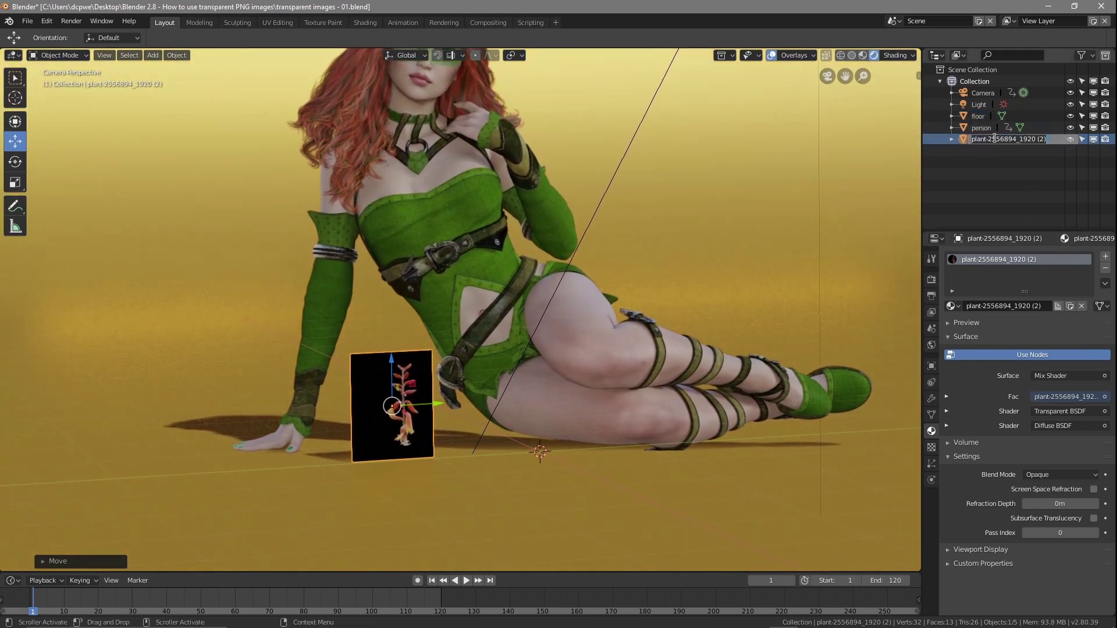
text(plant)
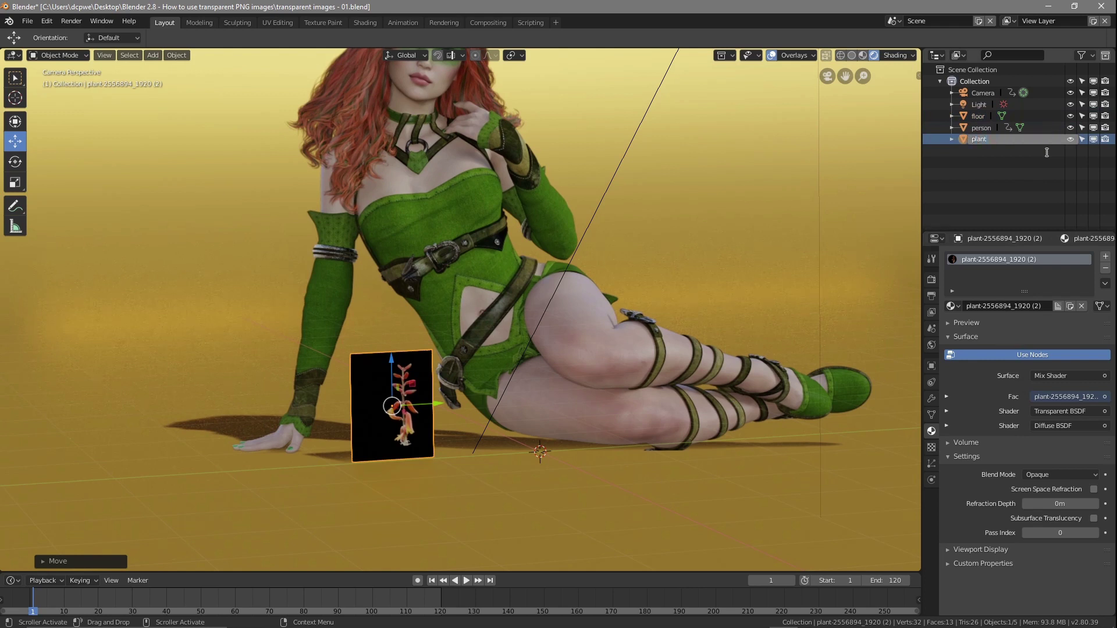
- Set the plant's Y rotation to 180° so that the flower stands upright
key(Return)
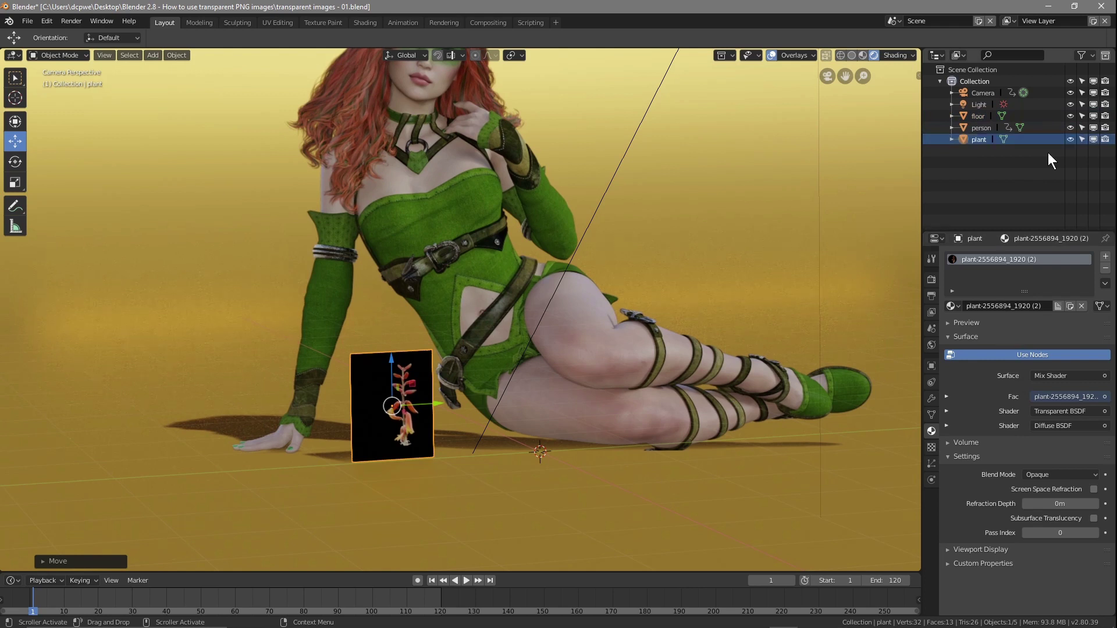
click(929, 367)
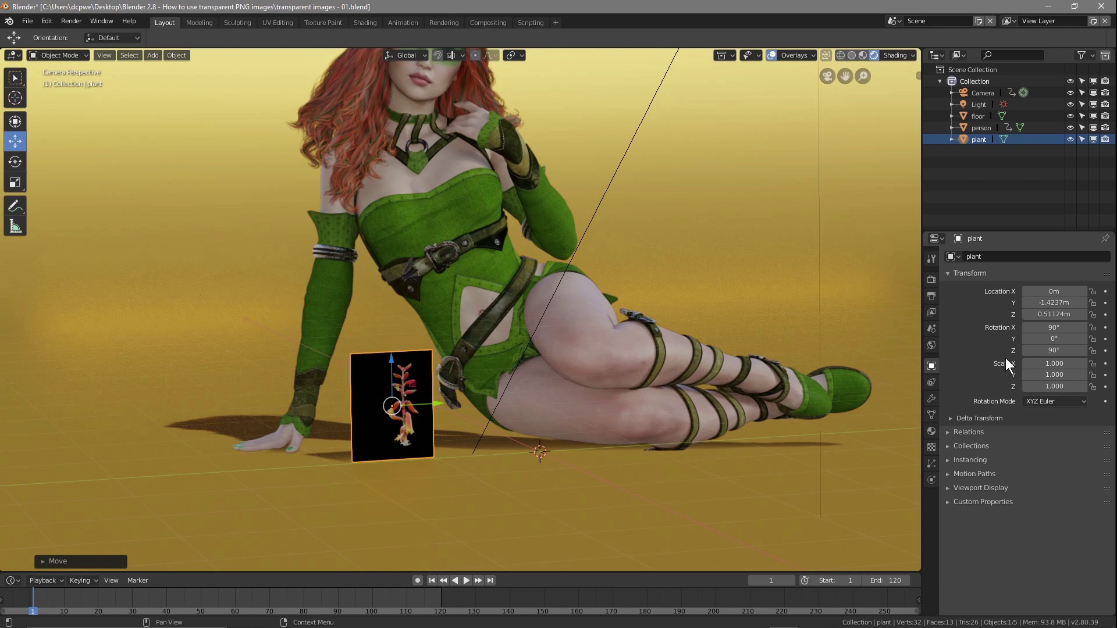
drag(1053, 342, 1105, 341)
click(1057, 339)
text(180)
key(Return)
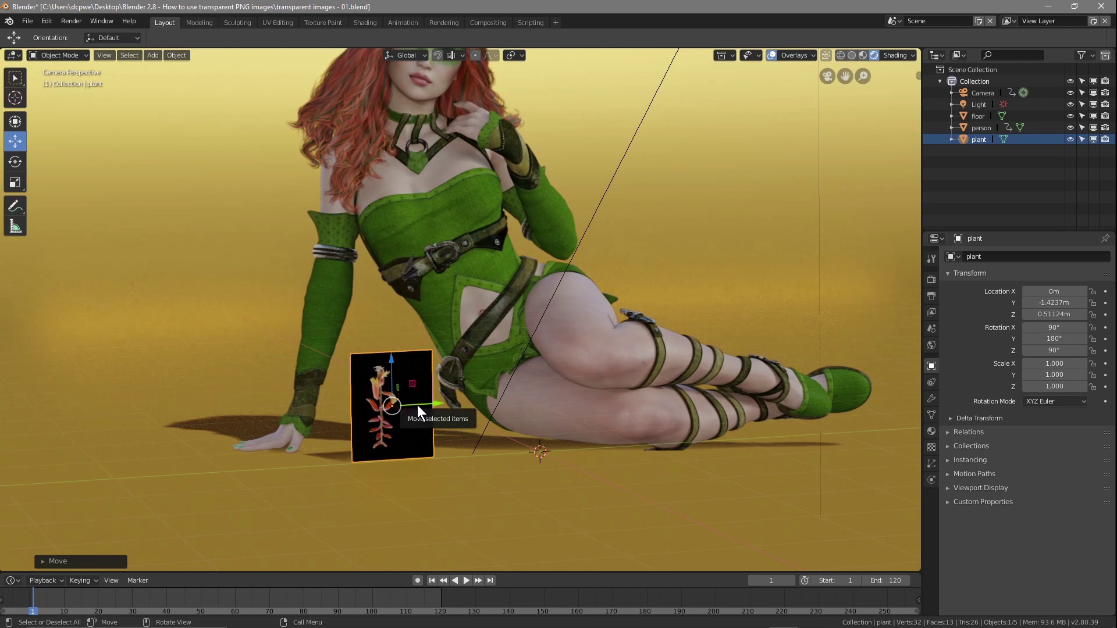
- Scale the plant plane up to about 1.796 and adjust its height along Z so the stem base meets the floor
key(s)
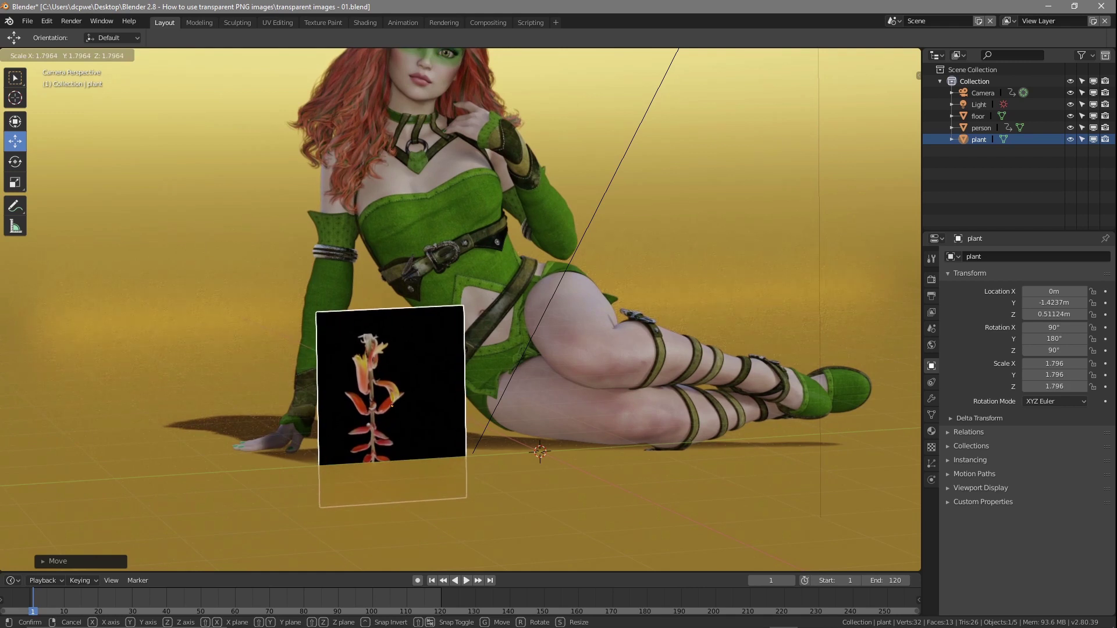
click(430, 382)
drag(396, 368, 399, 322)
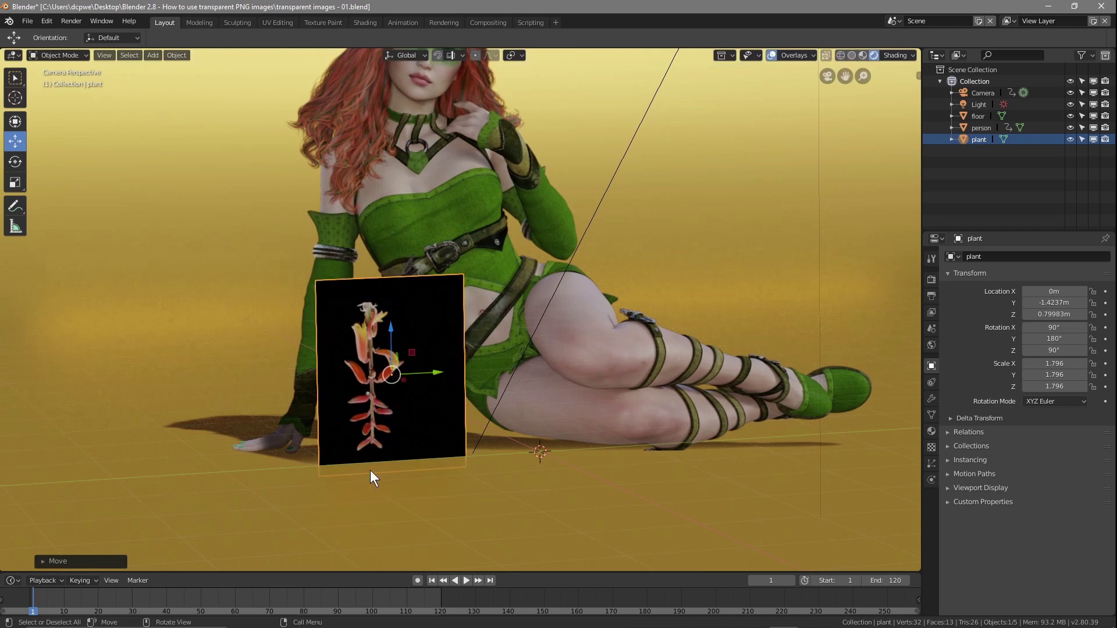
drag(389, 343, 388, 360)
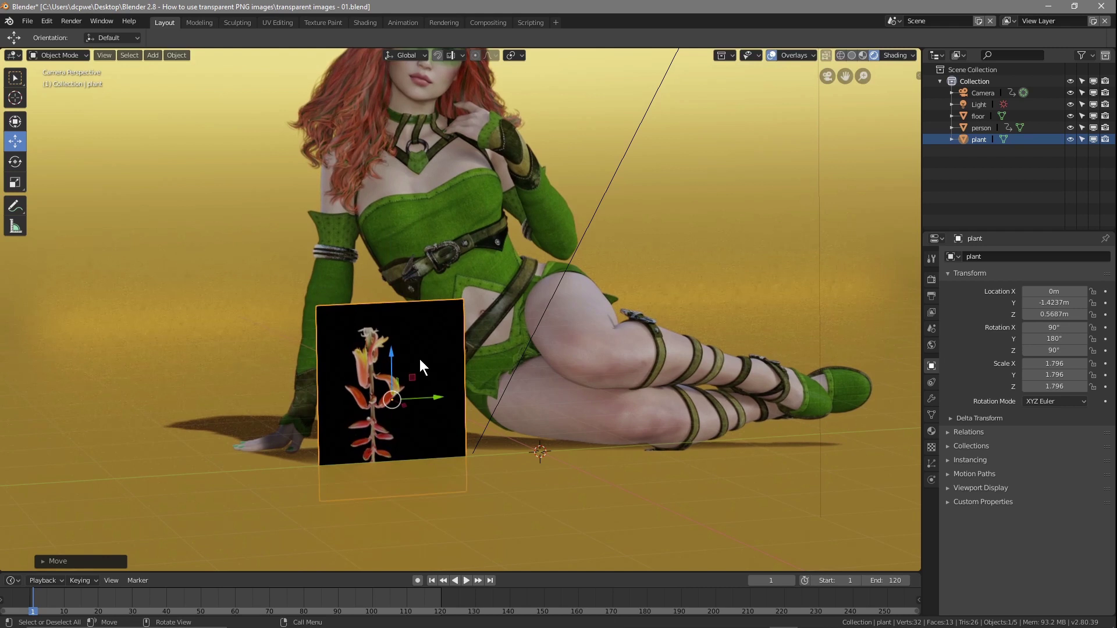
- Set the plant material's Blend Mode to Alpha Blend and its Transparent Shadow to Hashed
click(931, 430)
click(1049, 473)
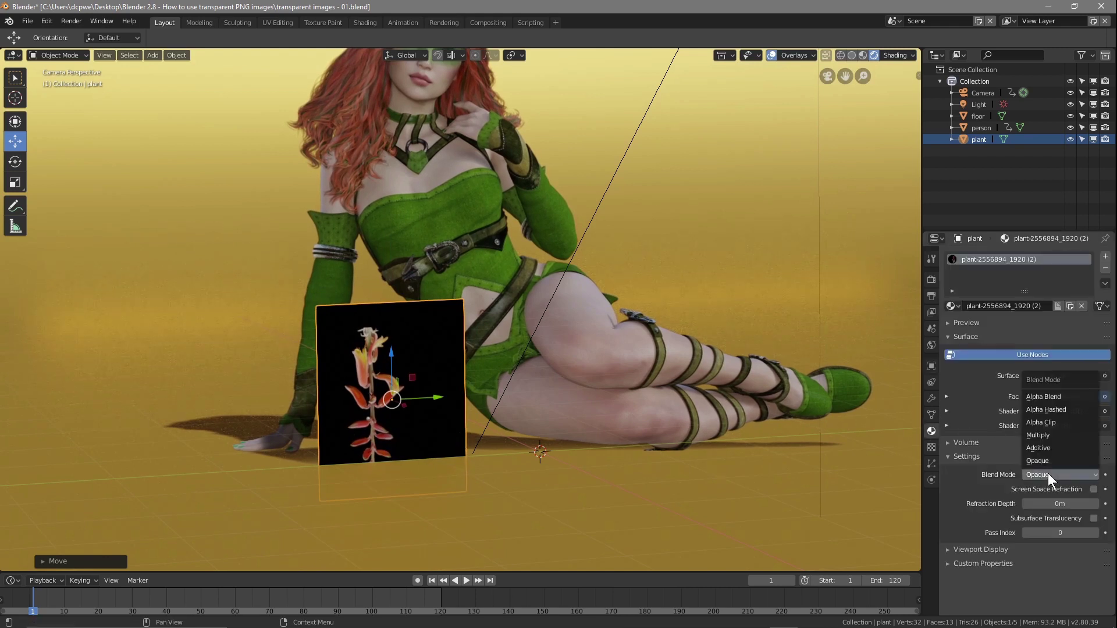
click(1037, 396)
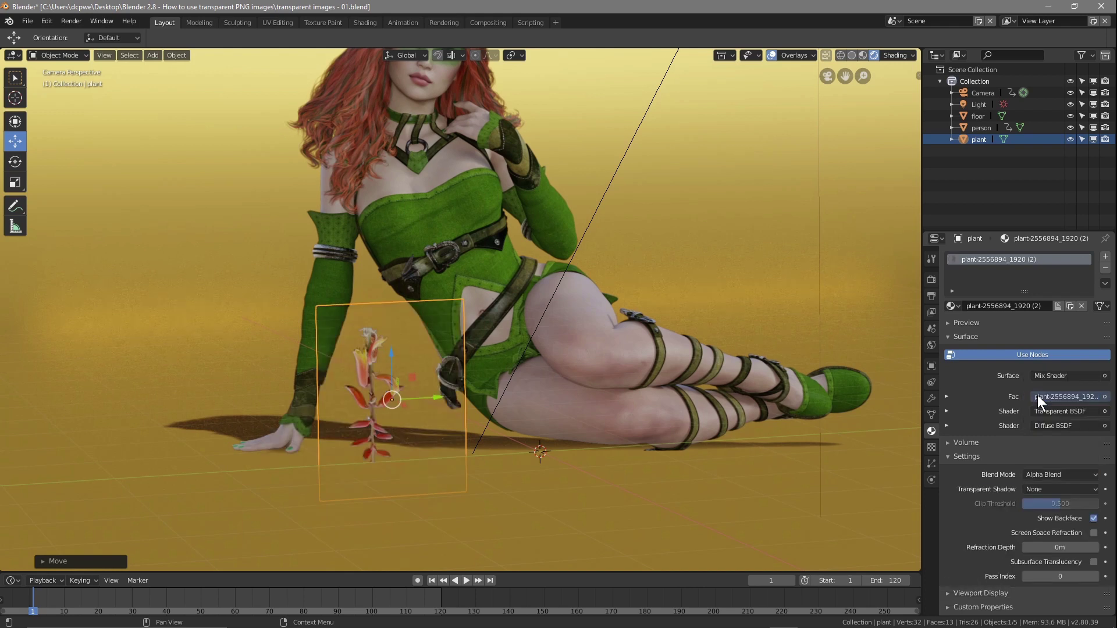
click(1050, 492)
click(1031, 440)
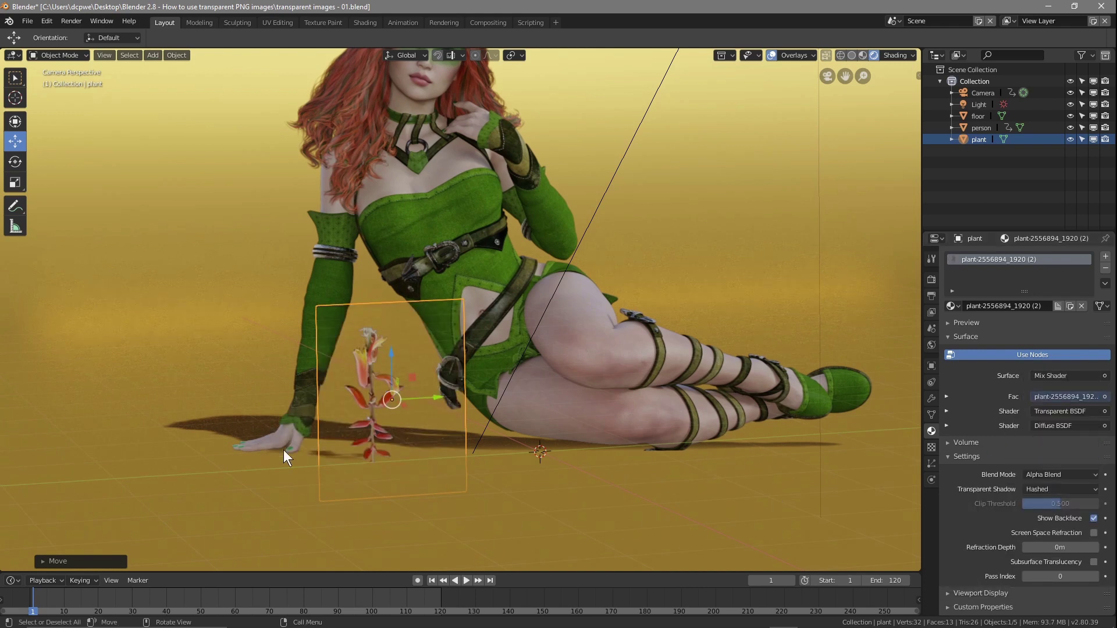
- Turn on automatic keyframing and insert a LocRotScale keyframe for the plant at frame 1
scroll(626, 418, down, 8)
middle_drag(624, 424, 597, 442)
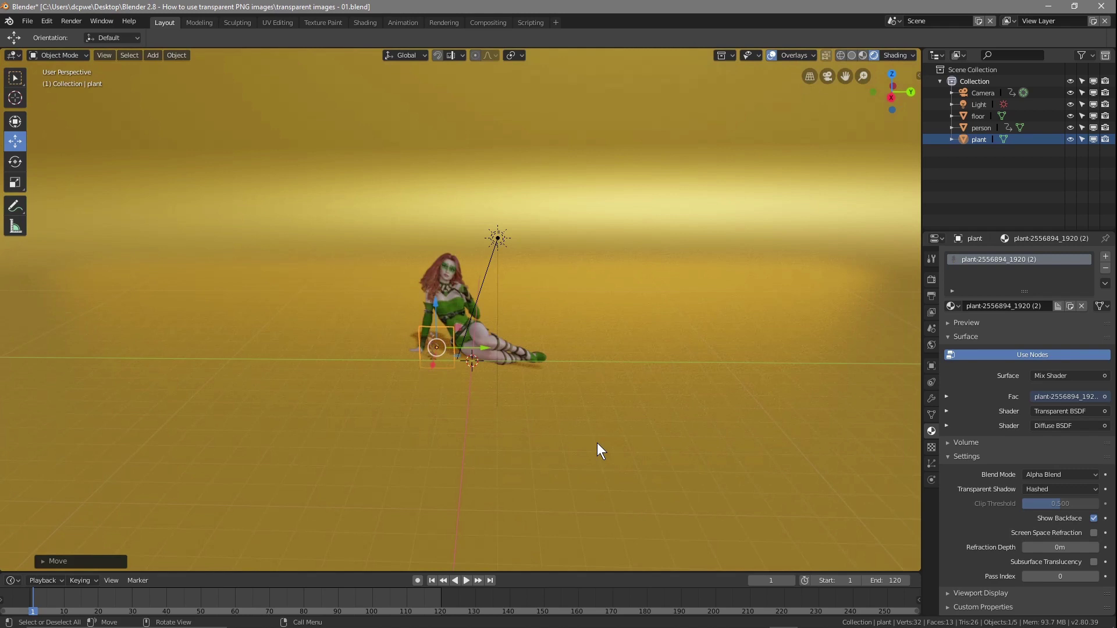
key(KP_0)
scroll(582, 399, down, 6)
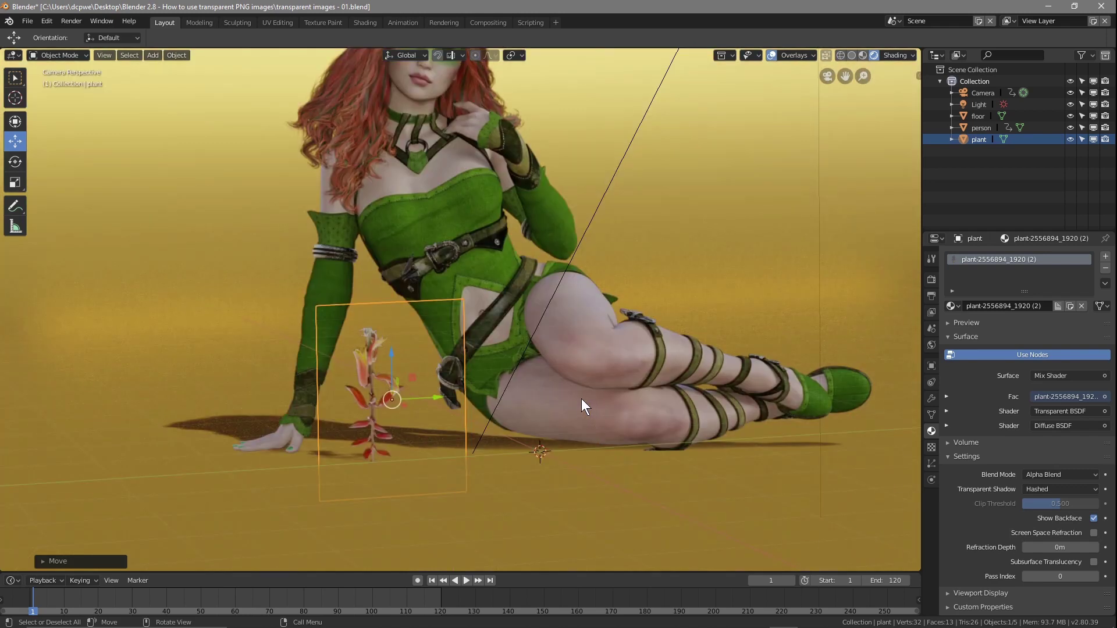
scroll(581, 399, up, 1)
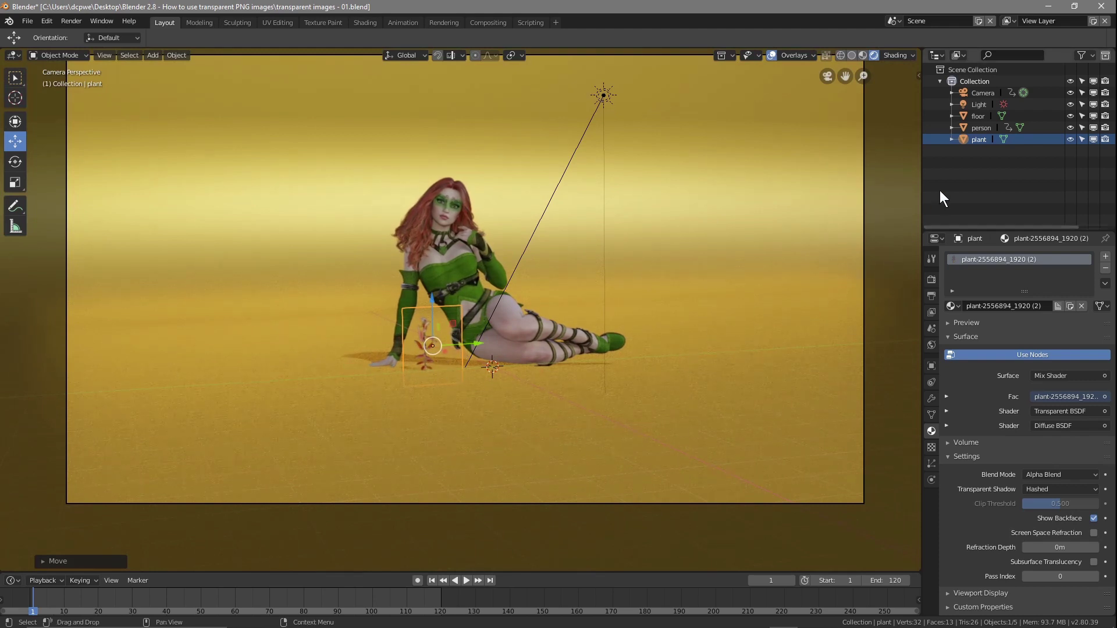
click(973, 115)
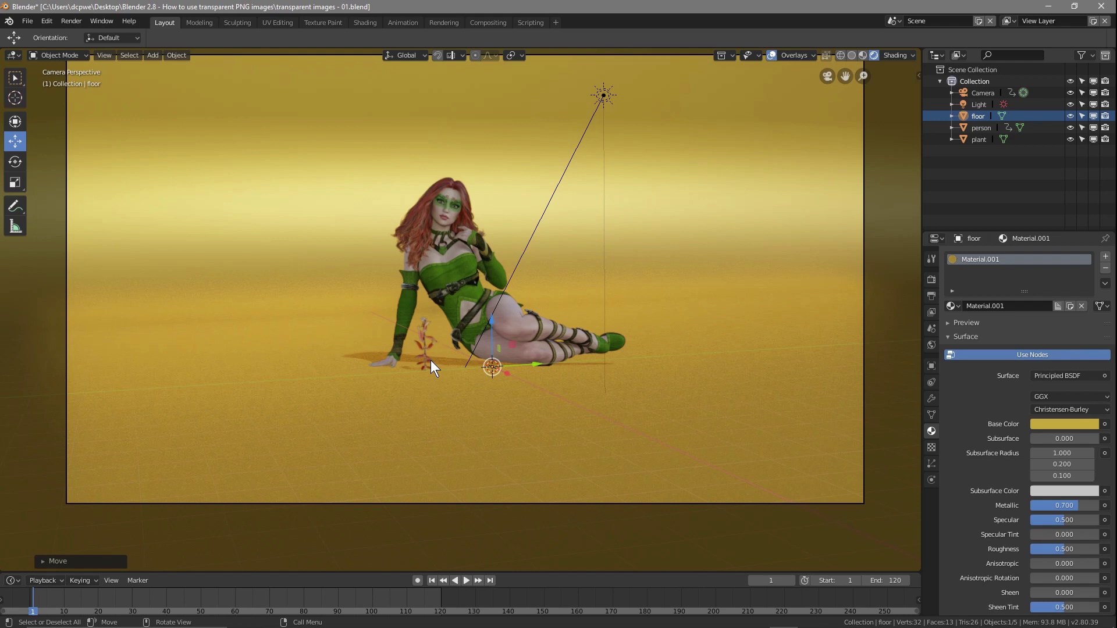
click(418, 580)
click(976, 140)
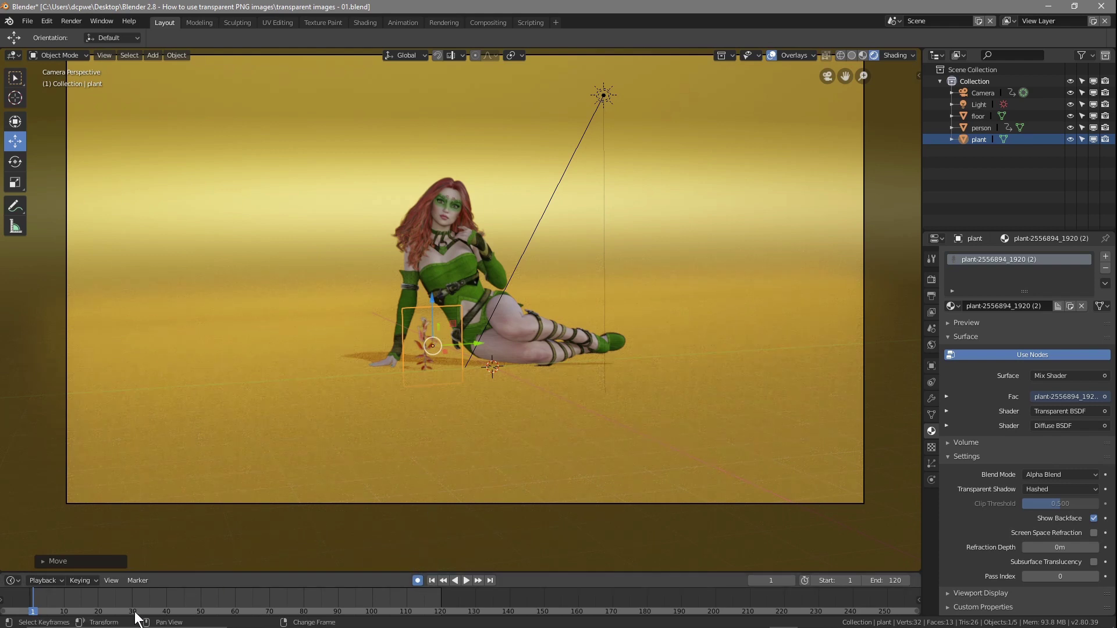
key(i)
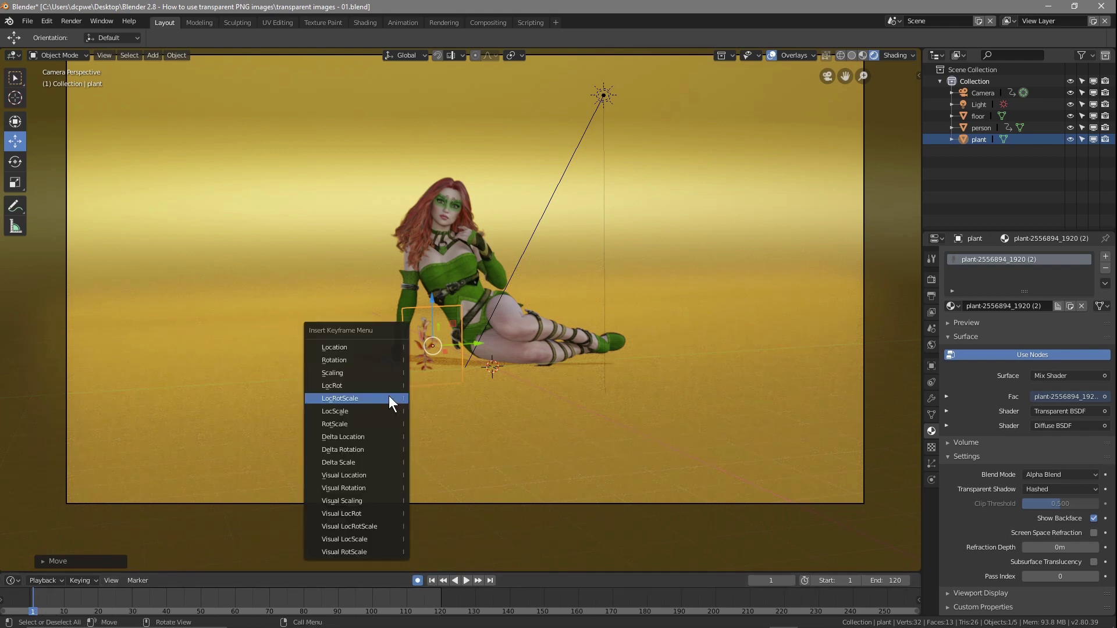
click(351, 399)
- Go to frame 120 and insert a second LocRotScale keyframe for the plant
key(space)
drag(384, 602, 441, 614)
key(space)
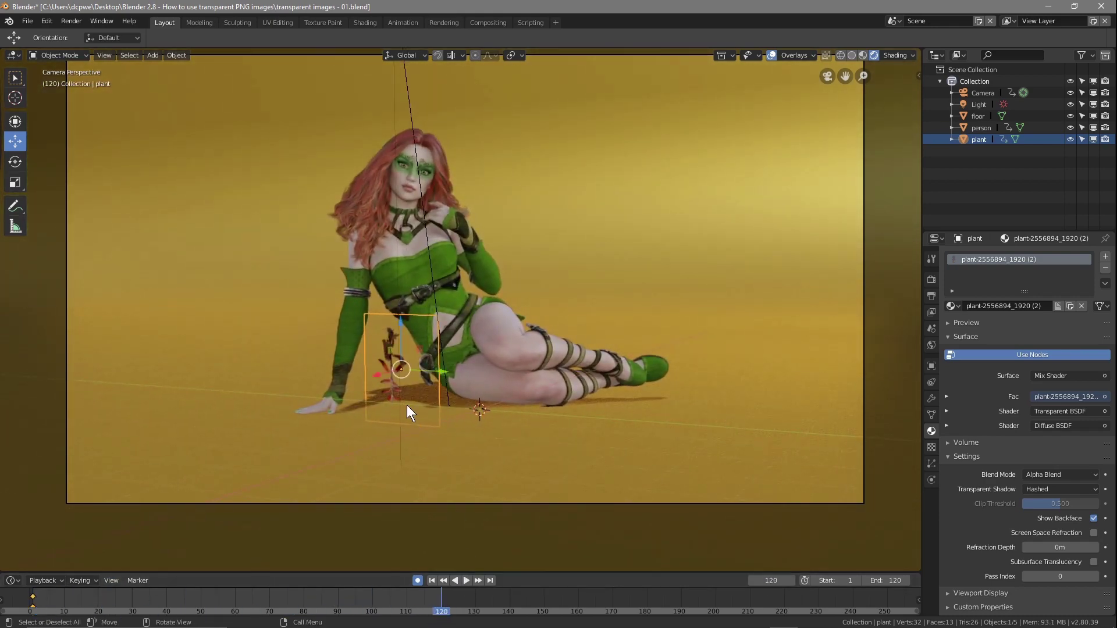
key(i)
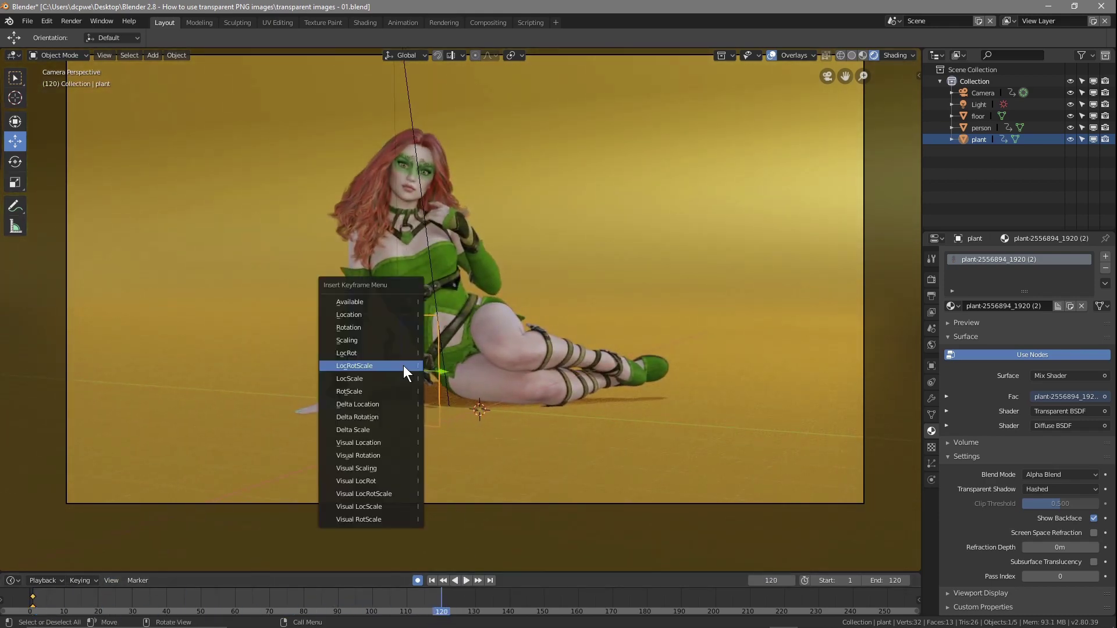
click(369, 366)
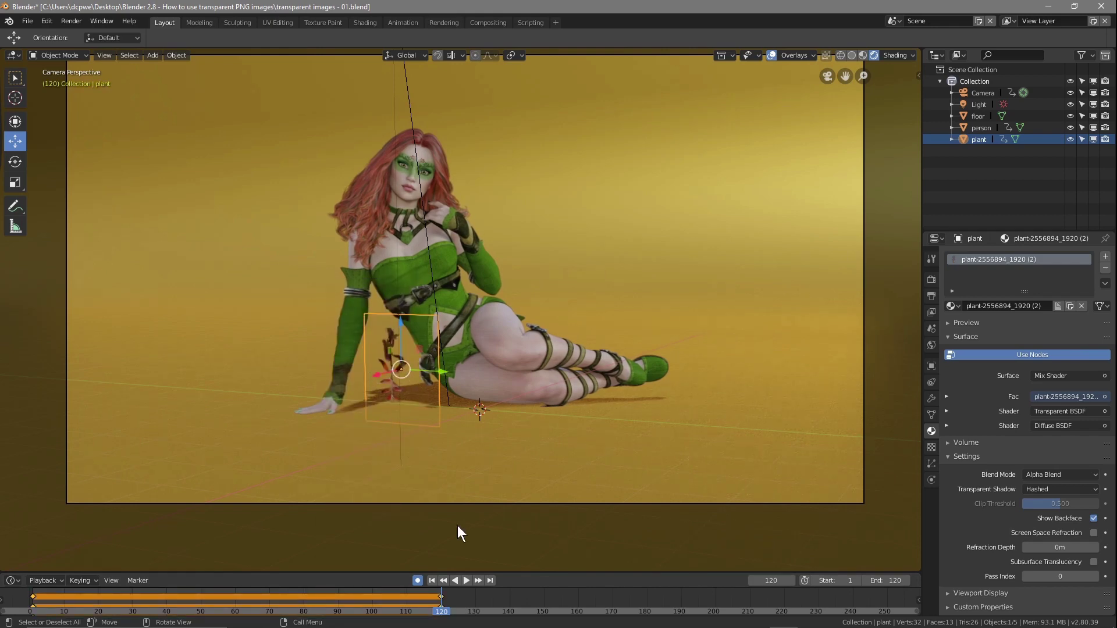
- Return to frame 1 and move the plant straight down along Z until it is hidden below the floor
click(287, 608)
key(space)
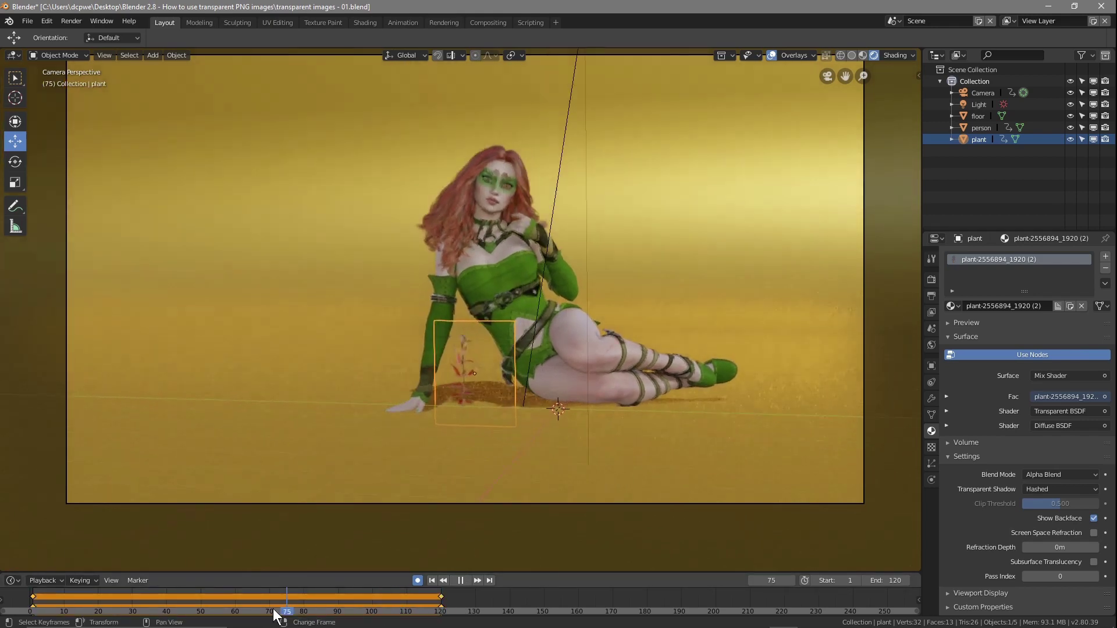
key(space)
drag(116, 593, 36, 605)
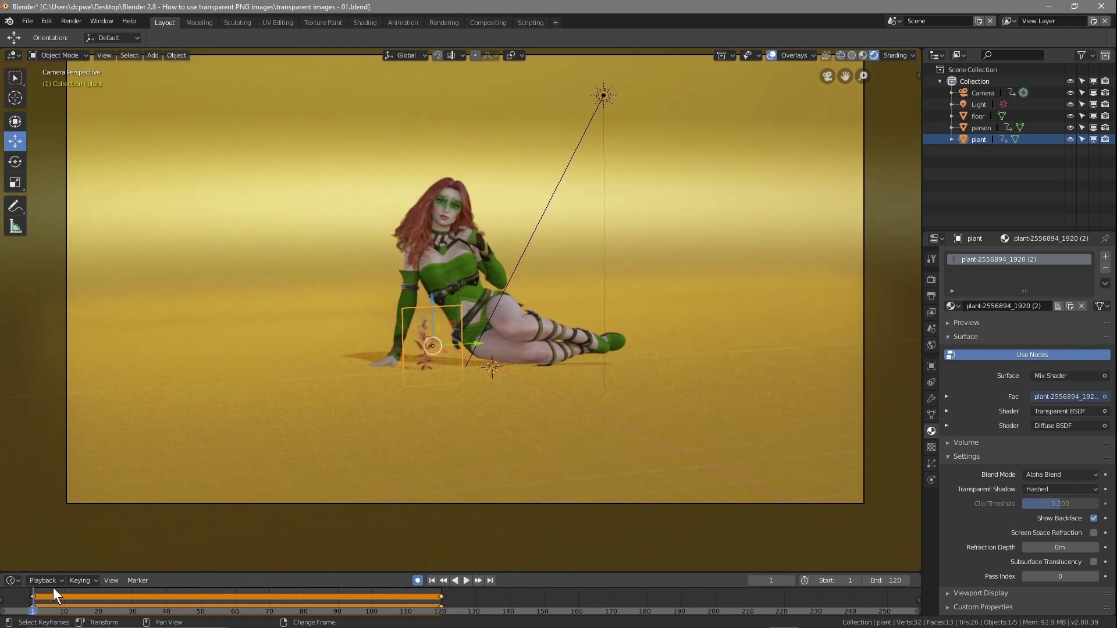
key(g)
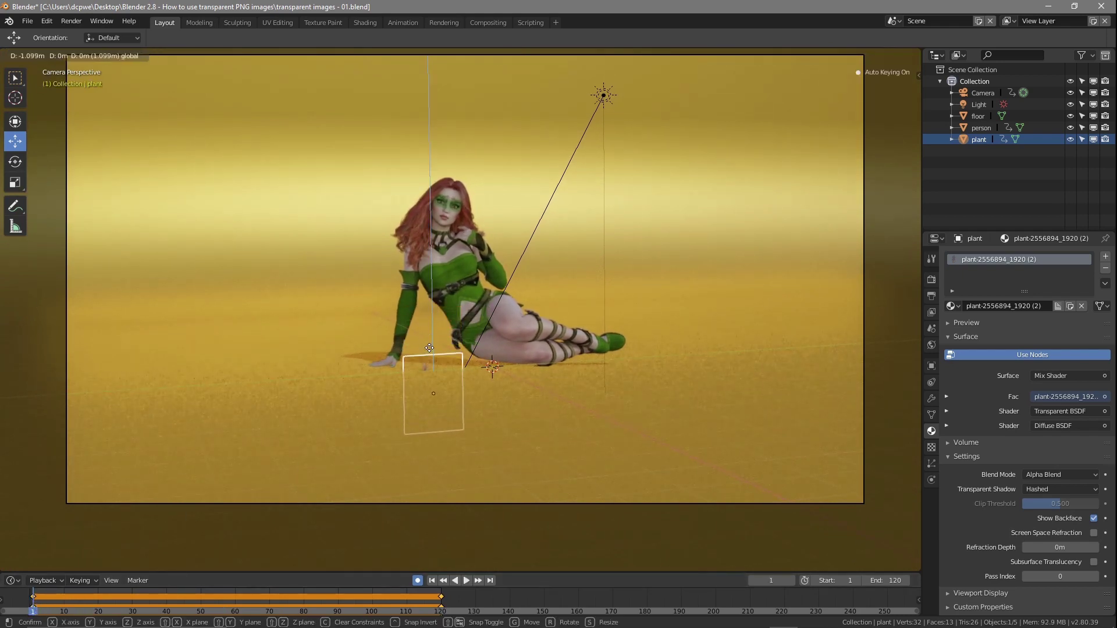
click(430, 358)
- Preview the plant growing out of the floor from frame 1 to 120 and save the file
key(space)
drag(38, 613, 441, 600)
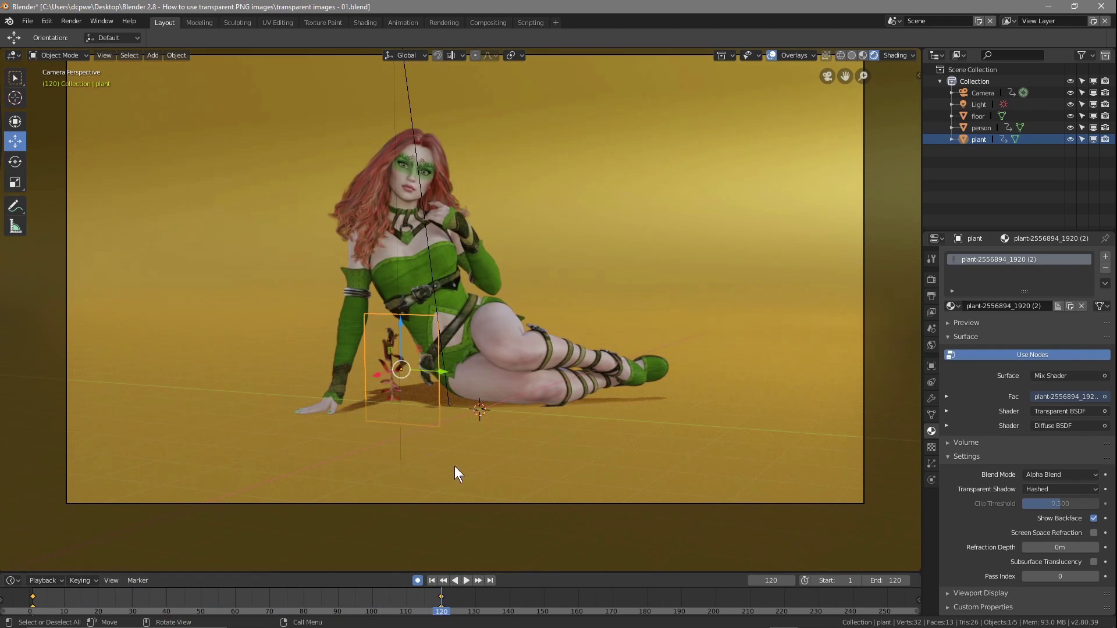
key(ctrl)
key(ctrl+s)
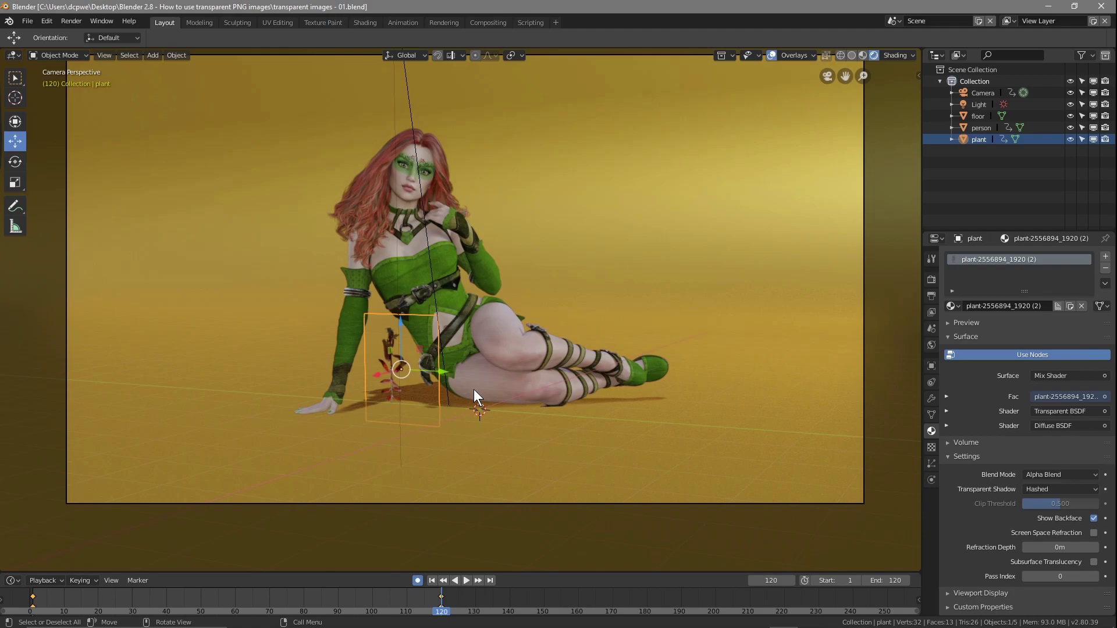
- Render frame 120 to check the figure and plant, and close the render result
key(F12)
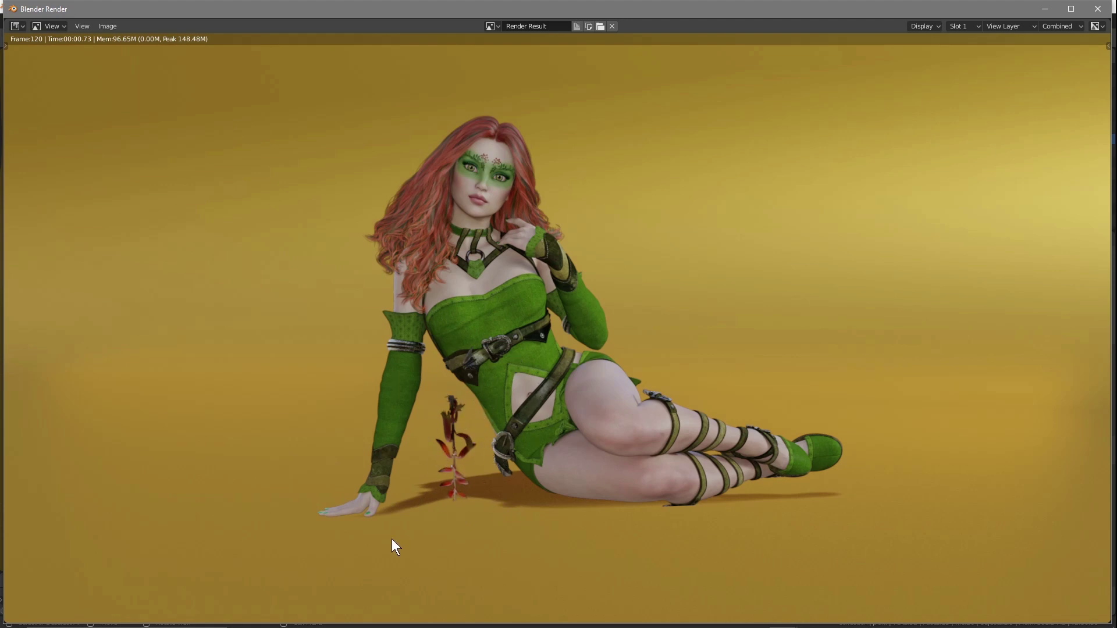
click(1098, 9)
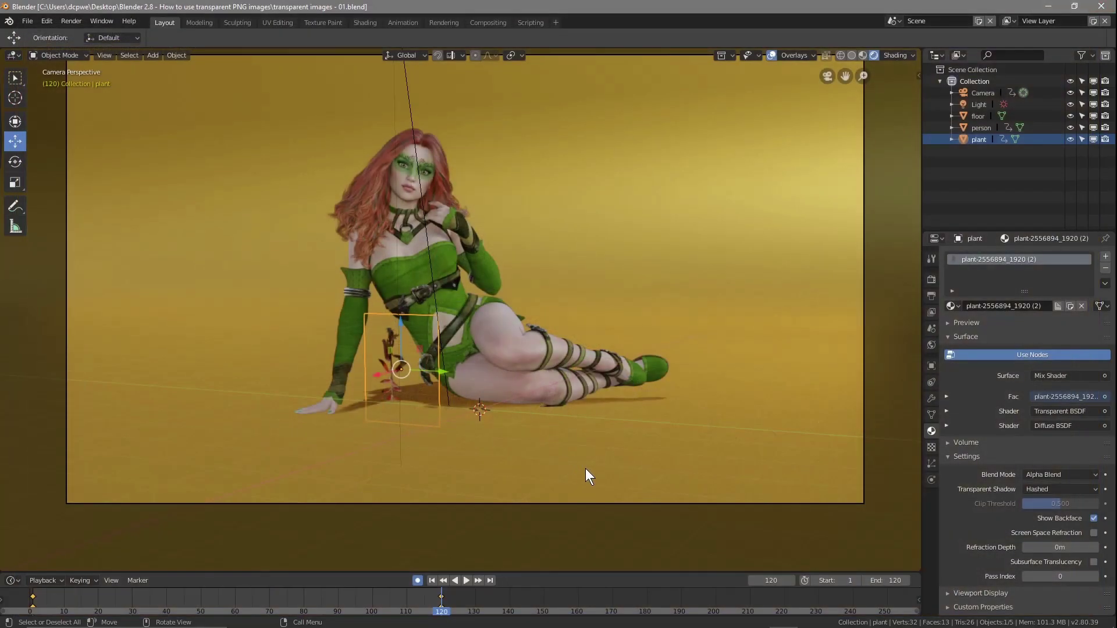
click(26, 21)
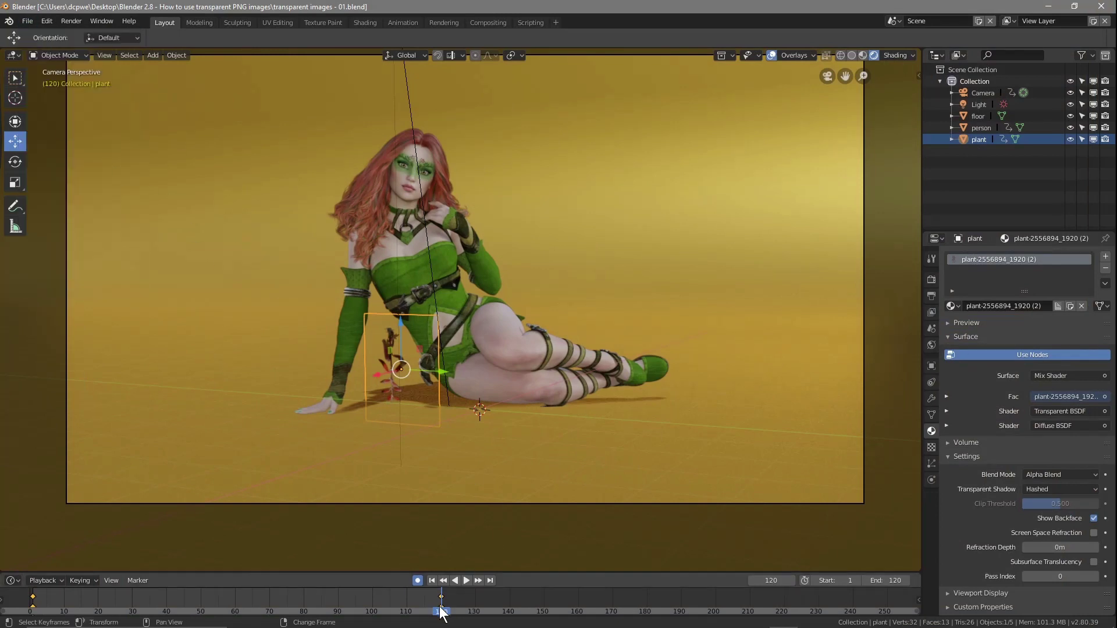
- Turn off automatic keyframing, review the animation back to frame 1 and save the file
drag(439, 611, 332, 611)
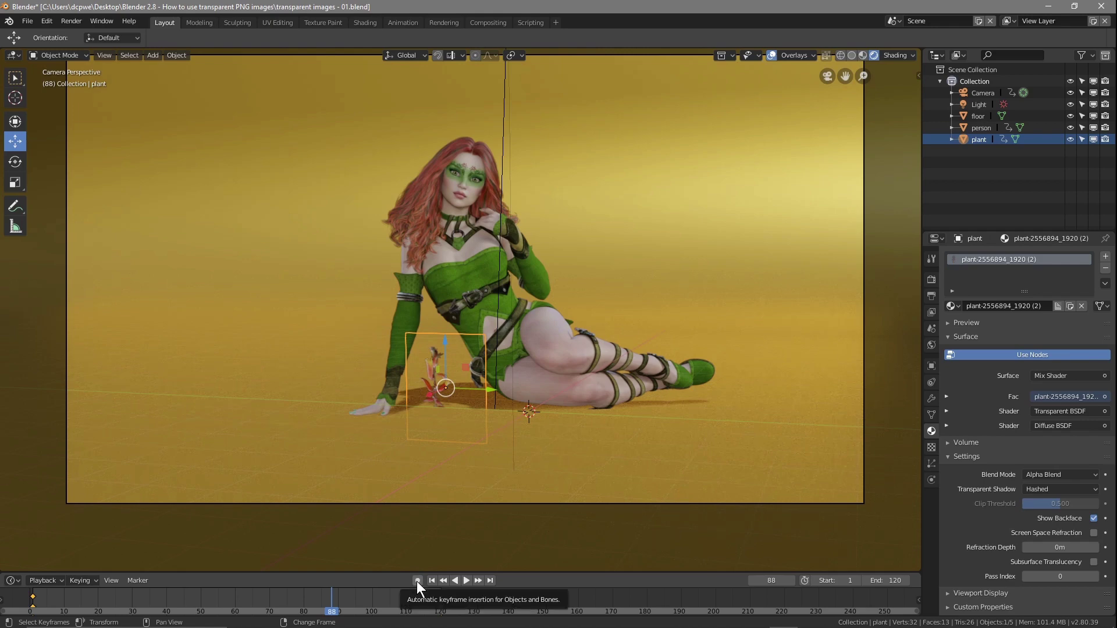
key(space)
click(74, 608)
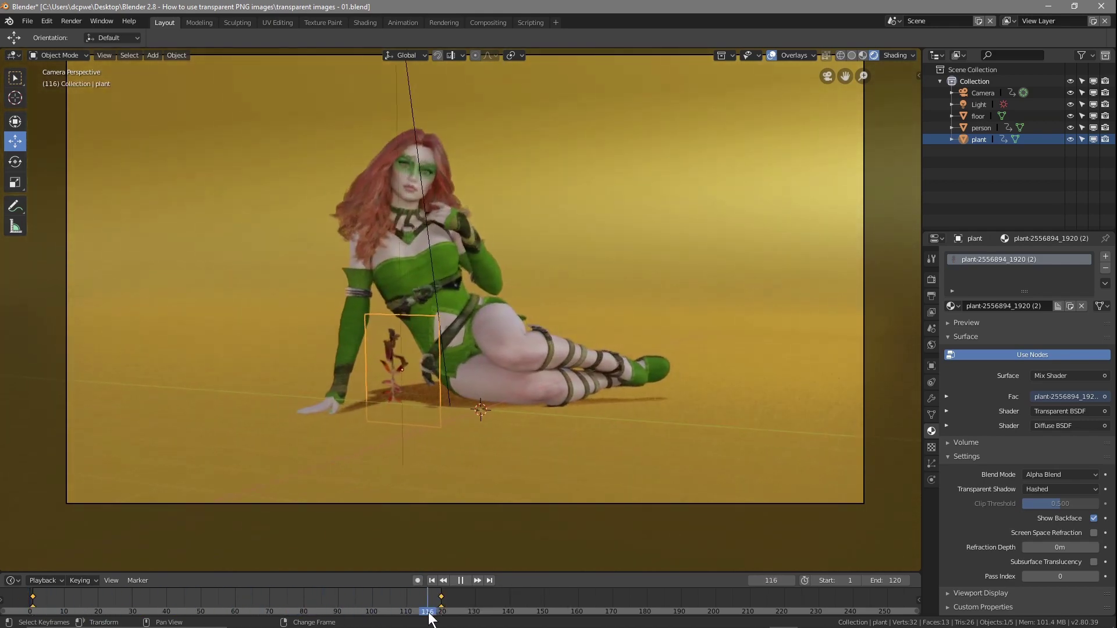
click(47, 611)
drag(47, 612, 442, 611)
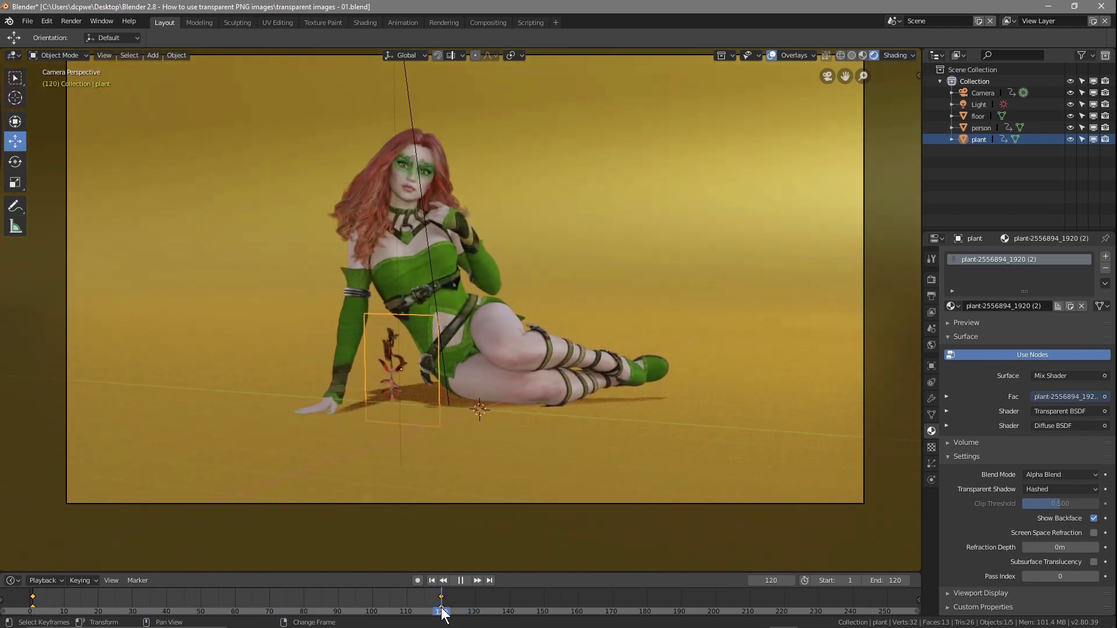
drag(442, 614, 33, 602)
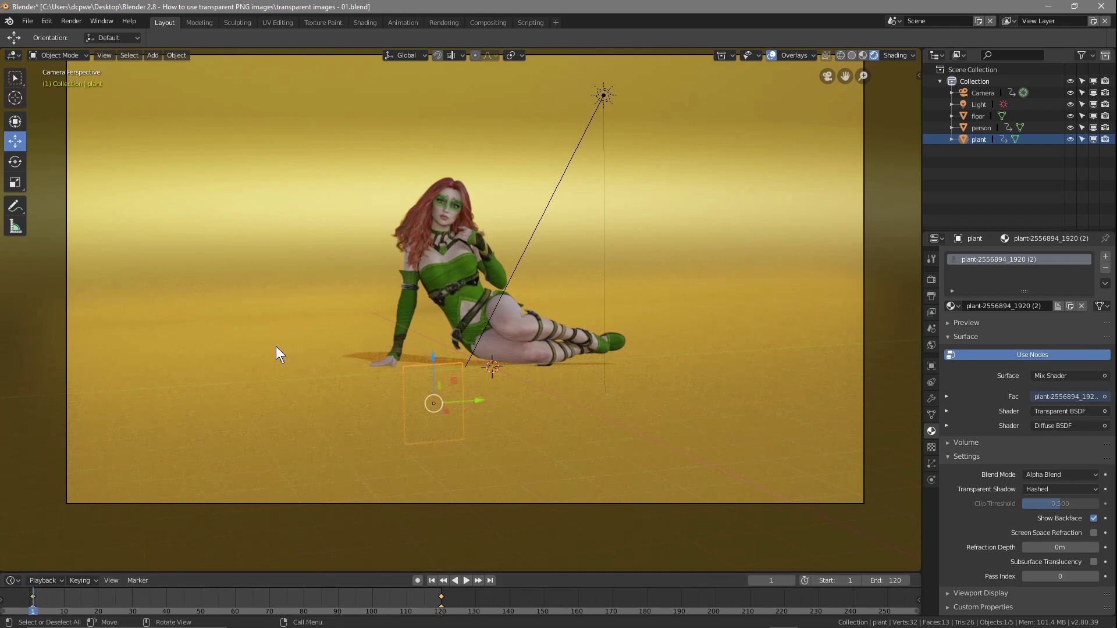
click(26, 22)
click(41, 91)
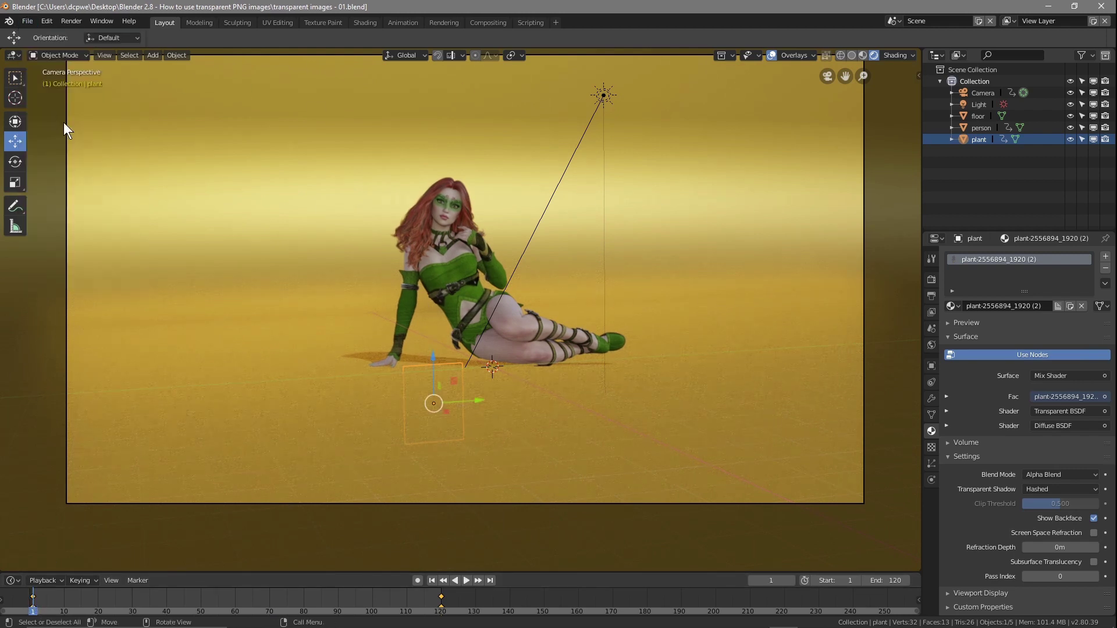
- Set the sun light's energy to 3.760 and advance the animation to frame 76
click(979, 104)
drag(1040, 335, 1049, 332)
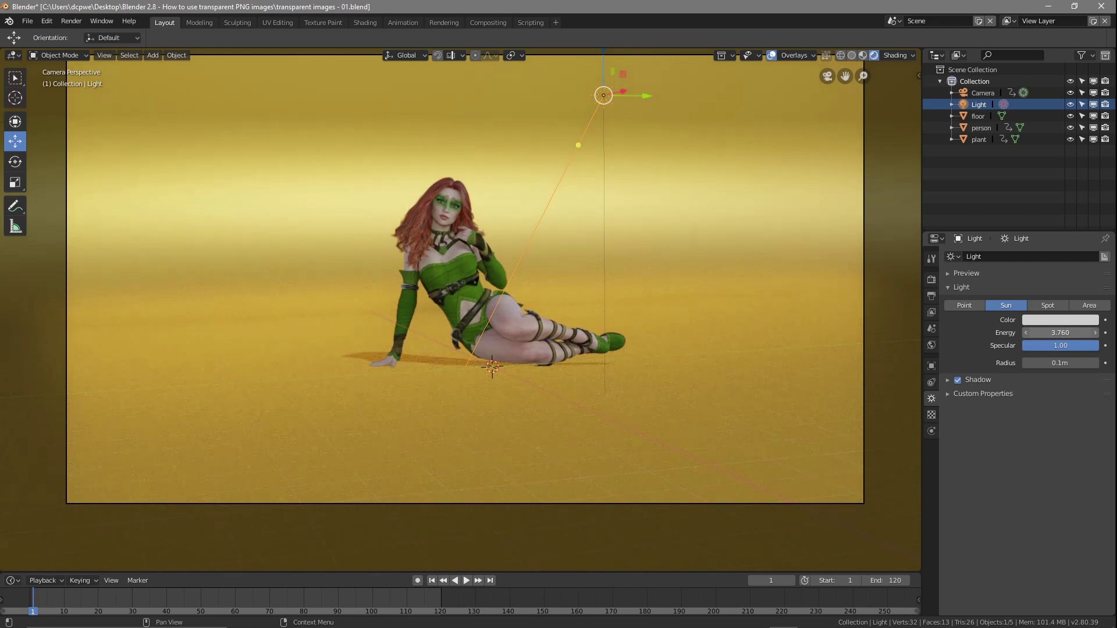
key(space)
drag(37, 609, 290, 616)
key(space)
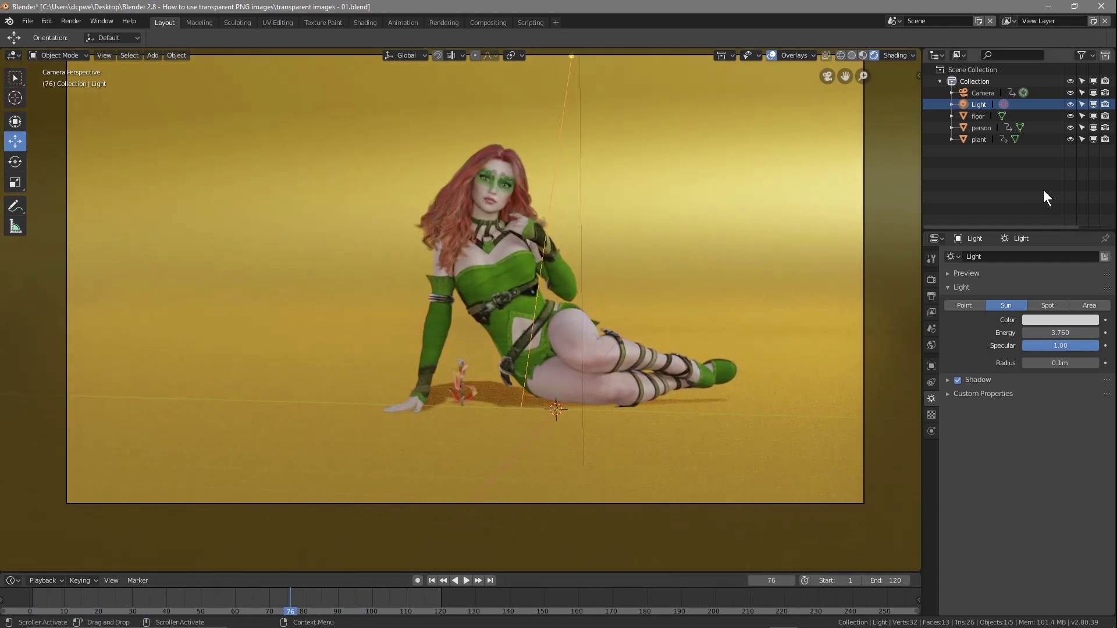
- Set both the viewport samples and the render samples of the Eevee engine to 120
click(933, 277)
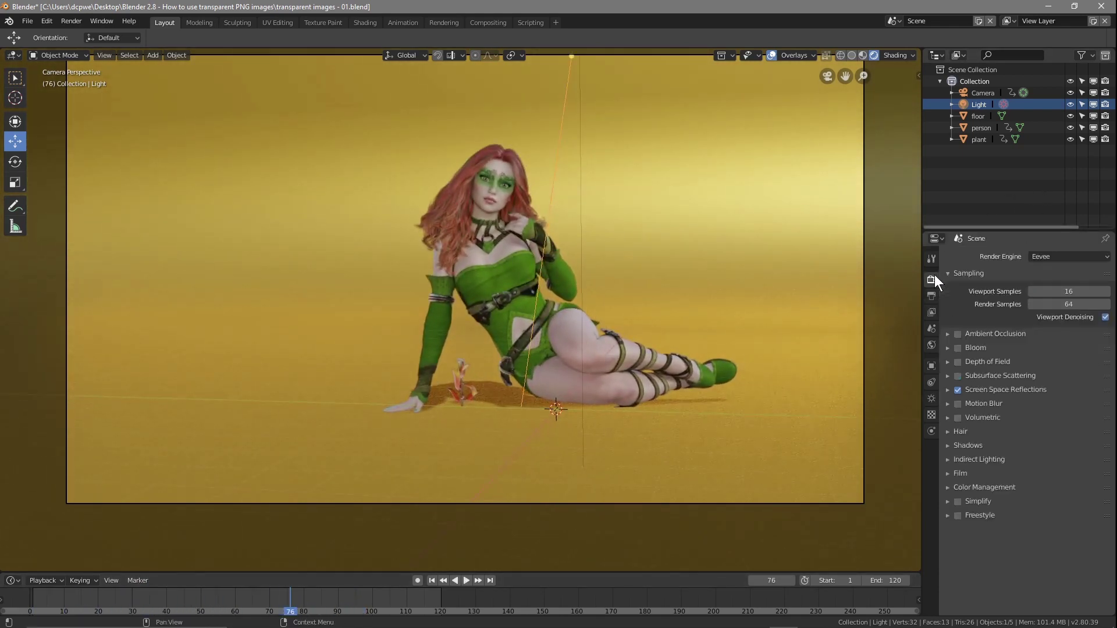
click(1069, 291)
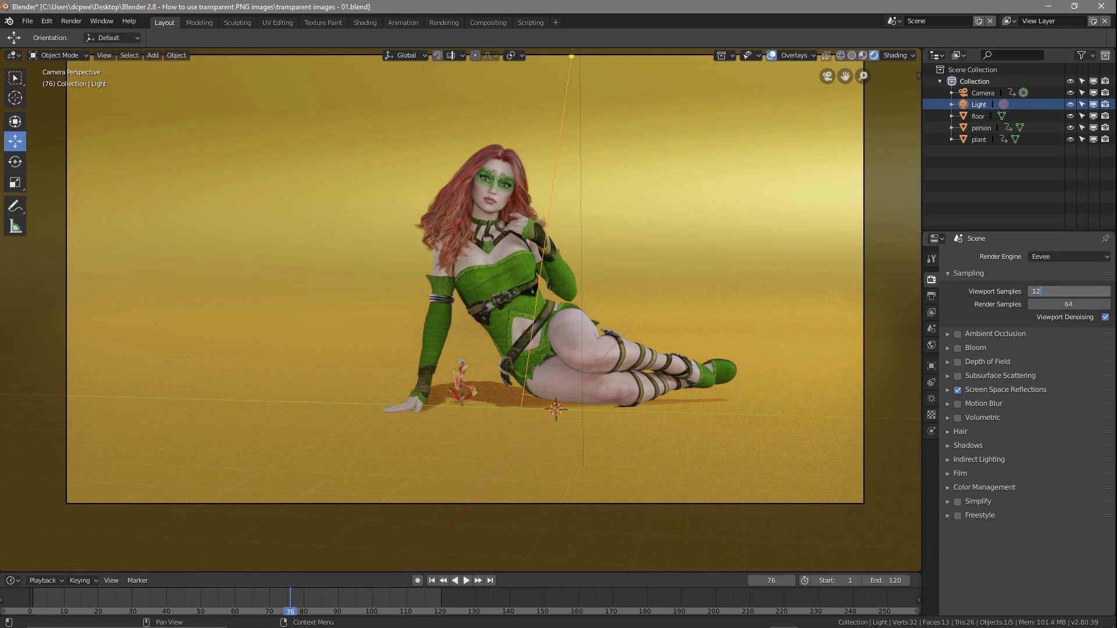
key(Return)
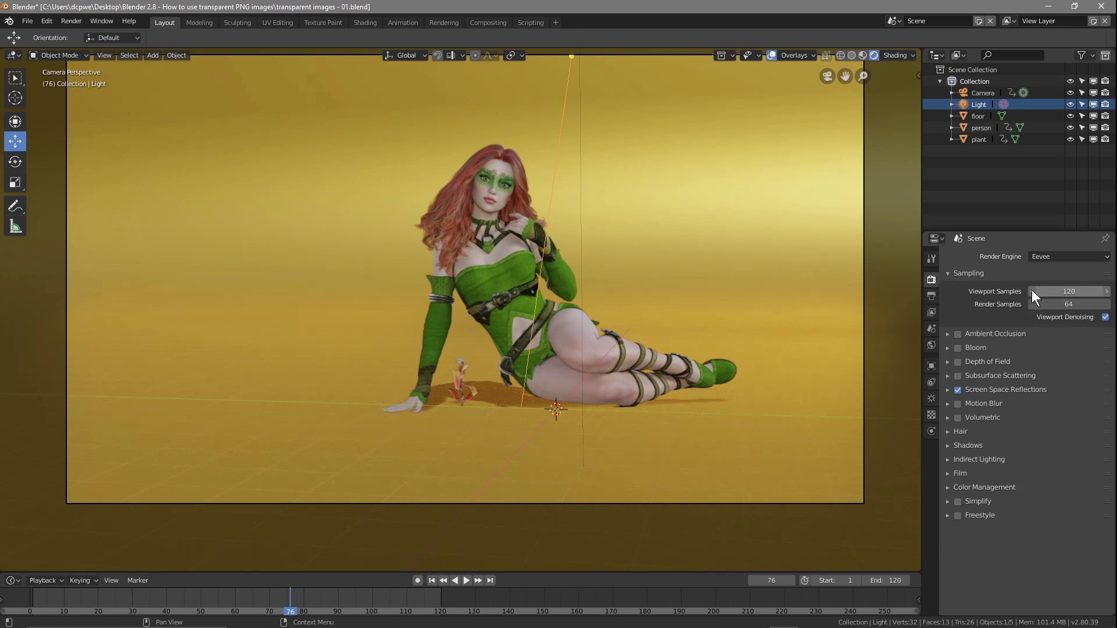
click(1084, 305)
key(Return)
- Render frame 76 to check the lighting, close the render result and save the file
key(F12)
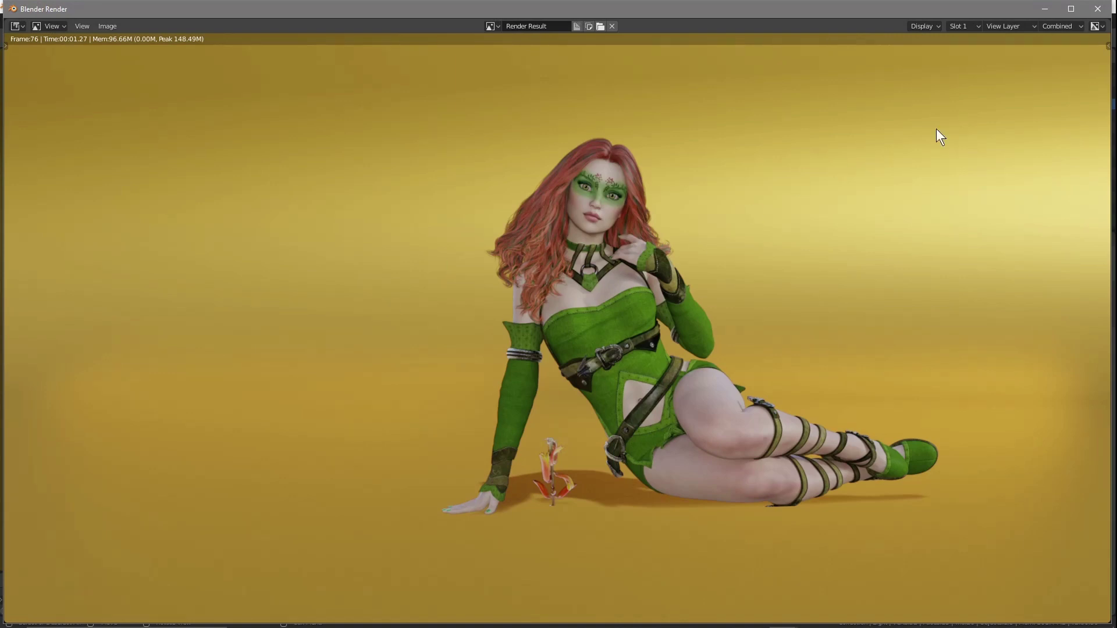
click(1098, 15)
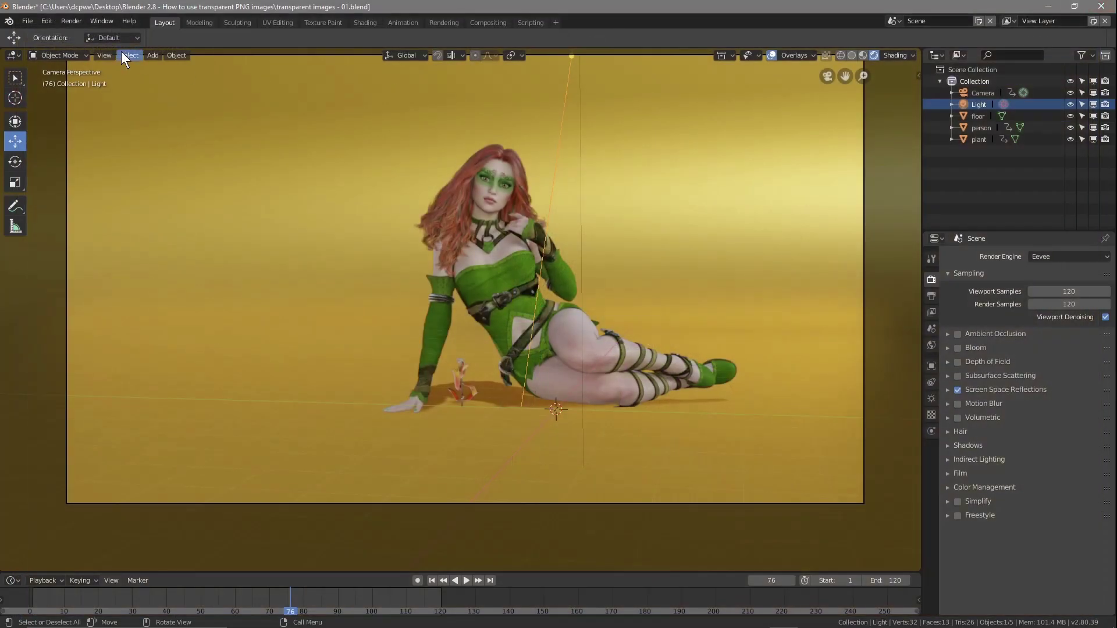
click(27, 21)
click(53, 107)
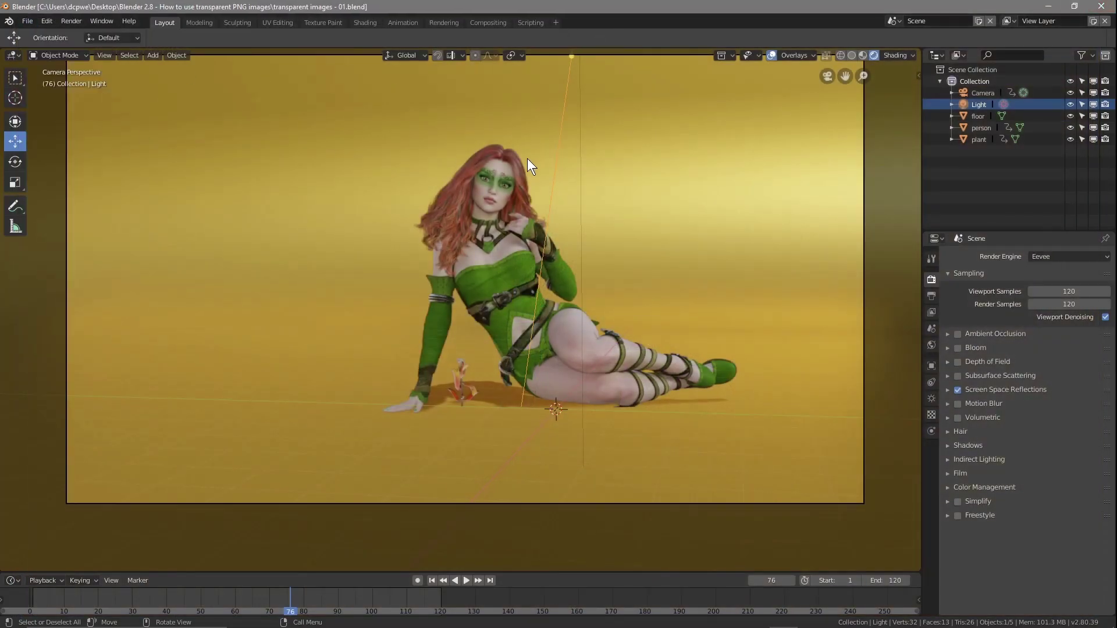
- Return to frame 1 and set the render output to 30 fps in the AVI JPEG movie format
click(431, 580)
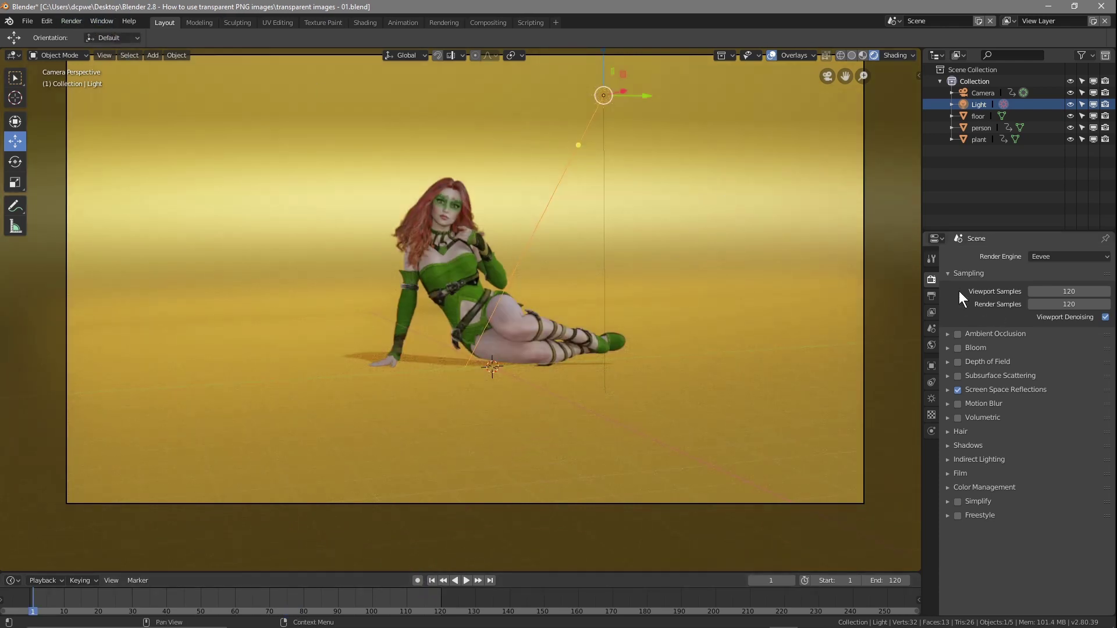
click(932, 296)
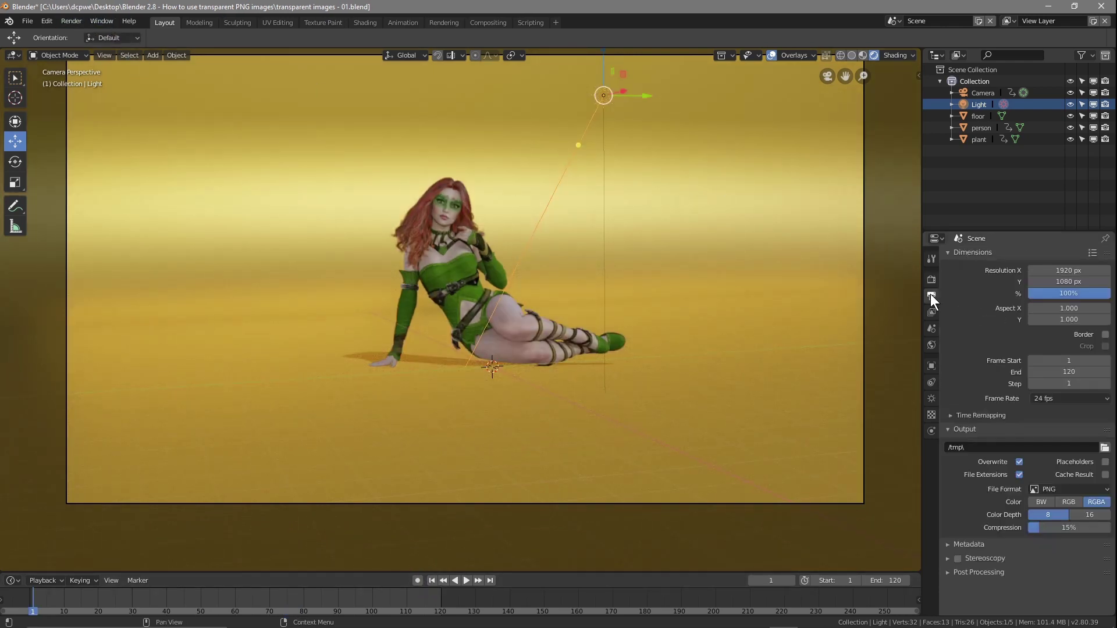
click(1053, 398)
click(1050, 458)
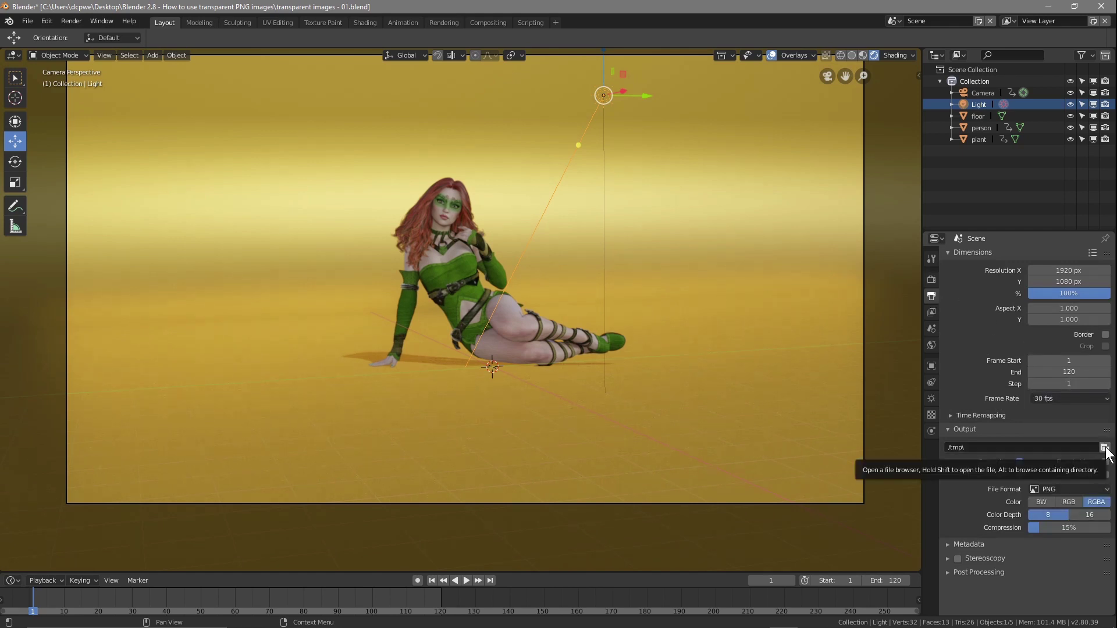
click(1066, 489)
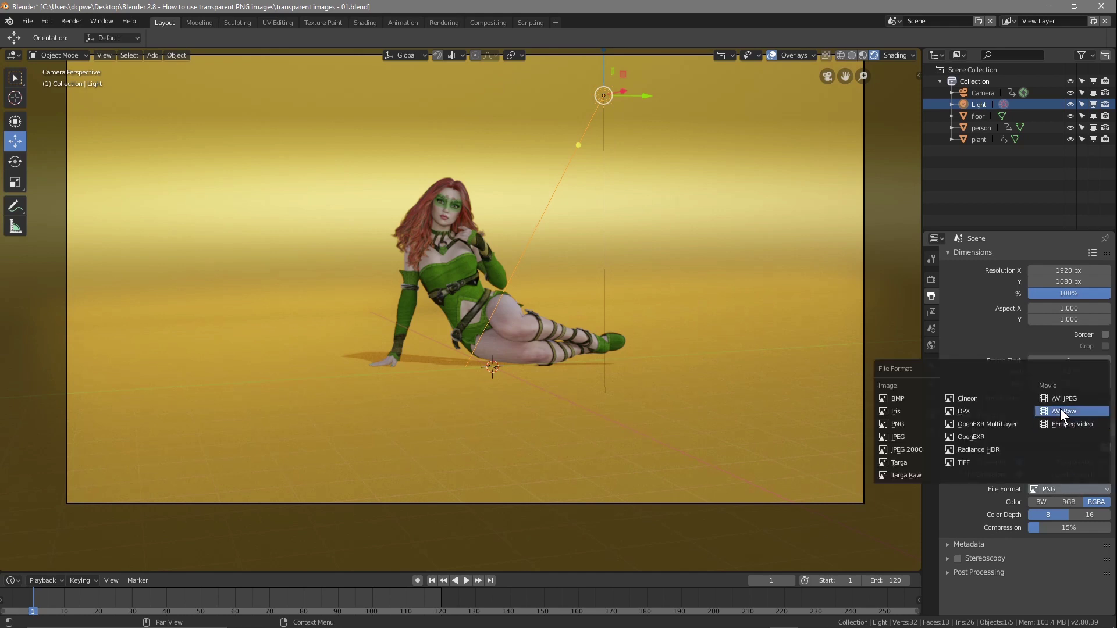
click(1057, 398)
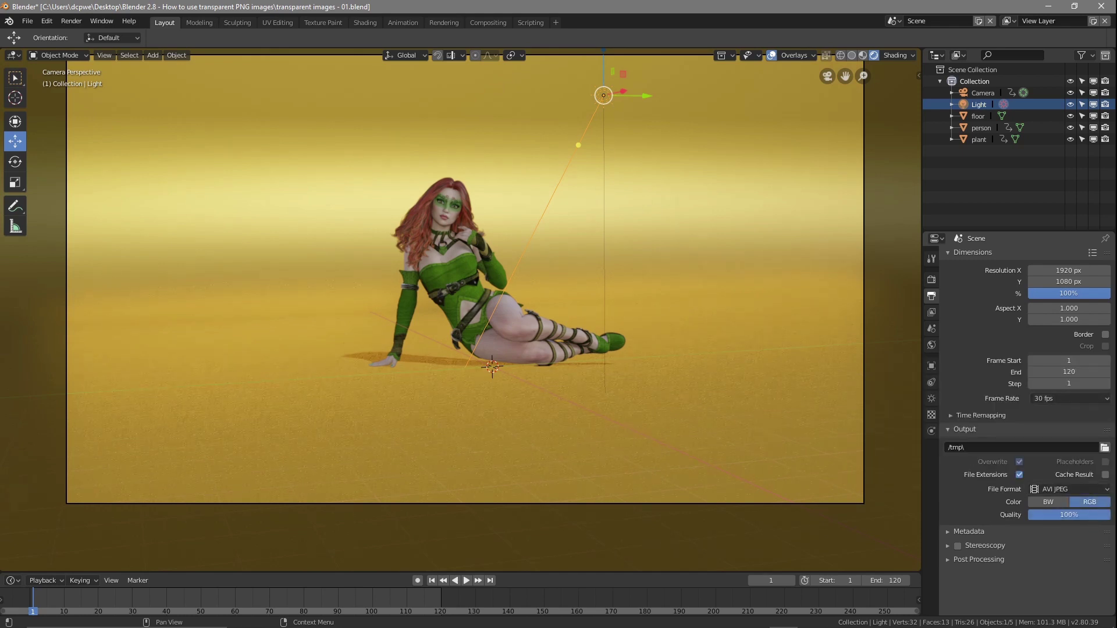
- Set the render output location to the folder "Blender 2.8 - How to use transparent PNG images" on the desktop
click(1104, 447)
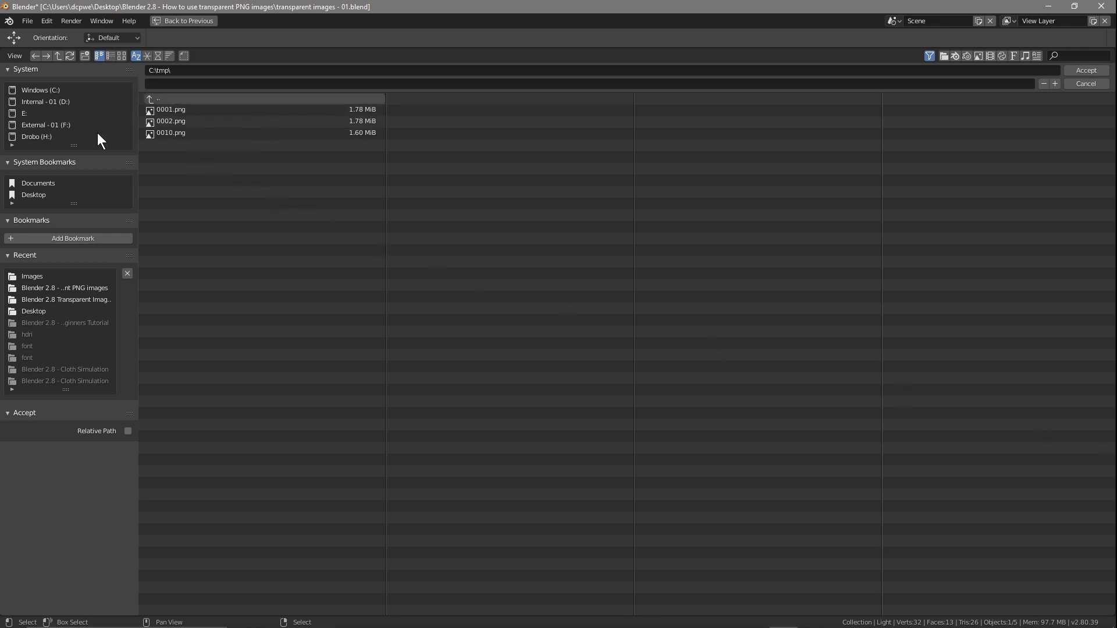
click(65, 191)
click(191, 110)
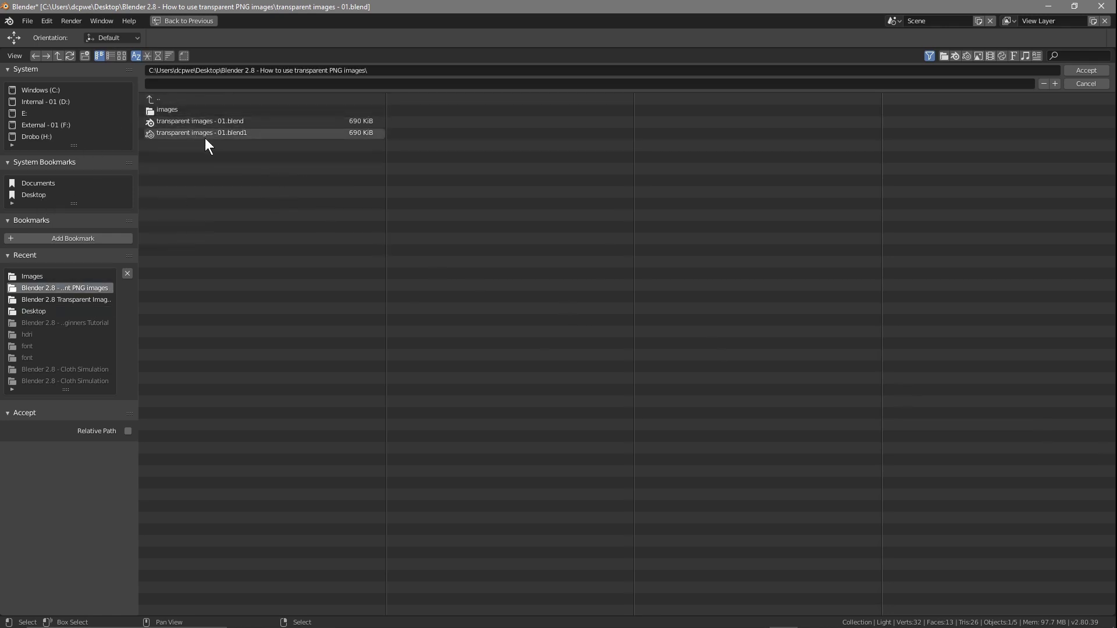
click(1077, 70)
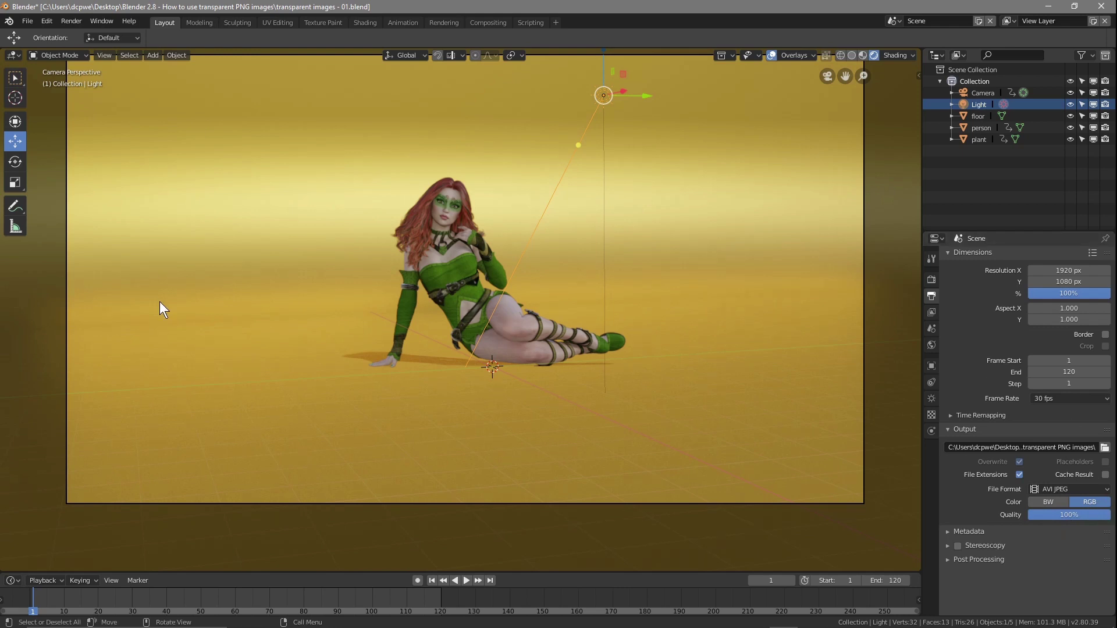
- Render the full animation from frame 1 to 120, close the finished render result and save the file
click(70, 21)
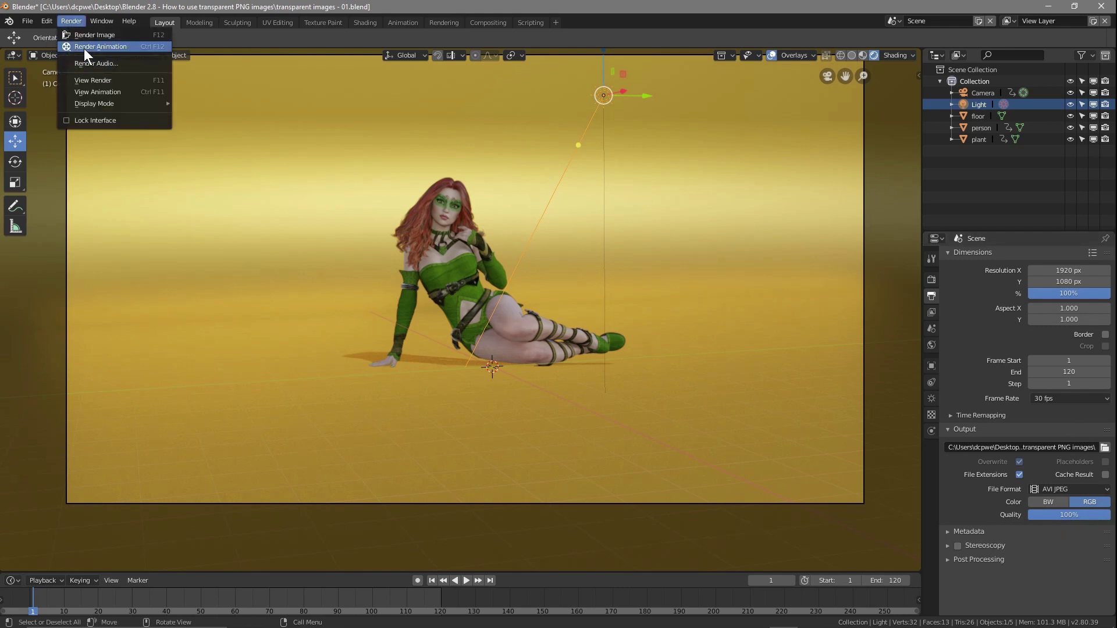
click(140, 46)
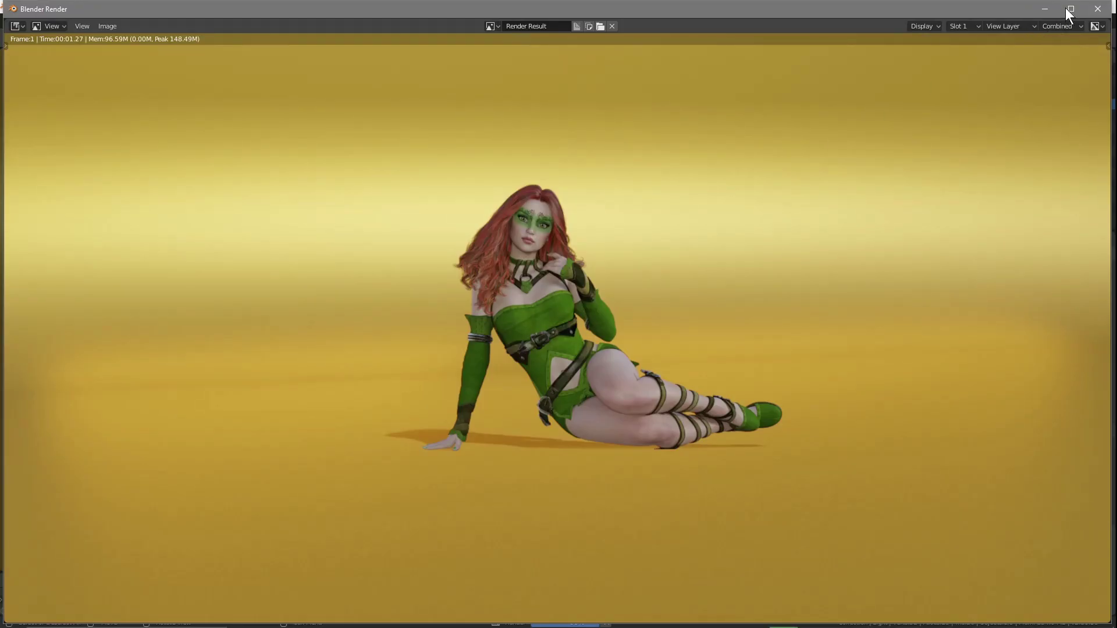
click(1069, 9)
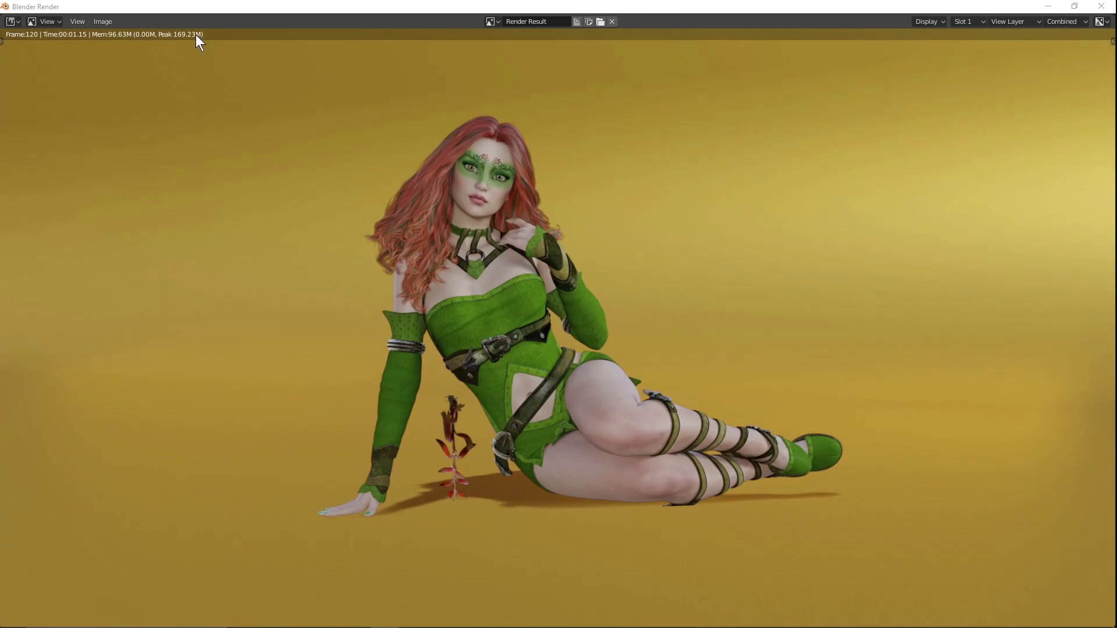
click(1108, 7)
click(27, 20)
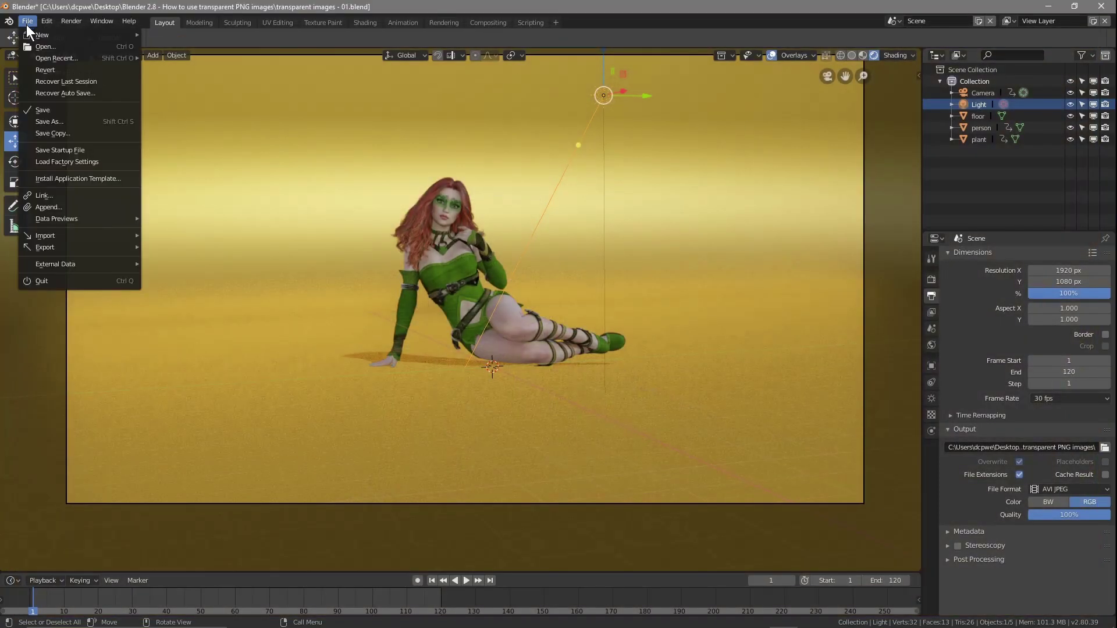
click(43, 97)
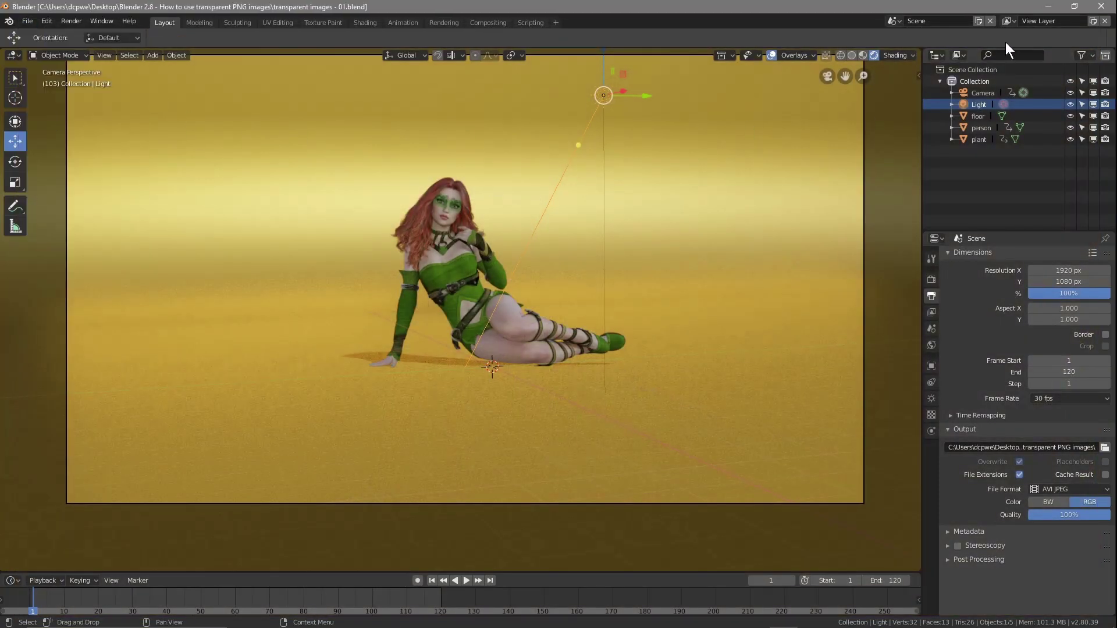
- Close Blender and play the rendered video 0001-0120.avi from the project folder on the desktop
click(1101, 6)
double_click(1026, 44)
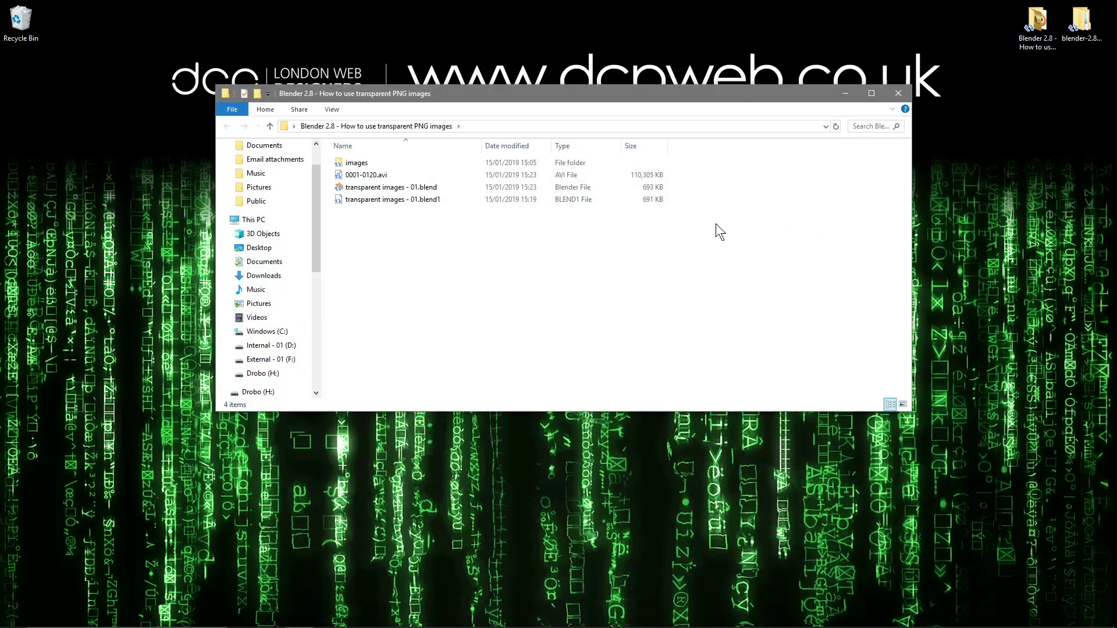
click(359, 176)
double_click(361, 176)
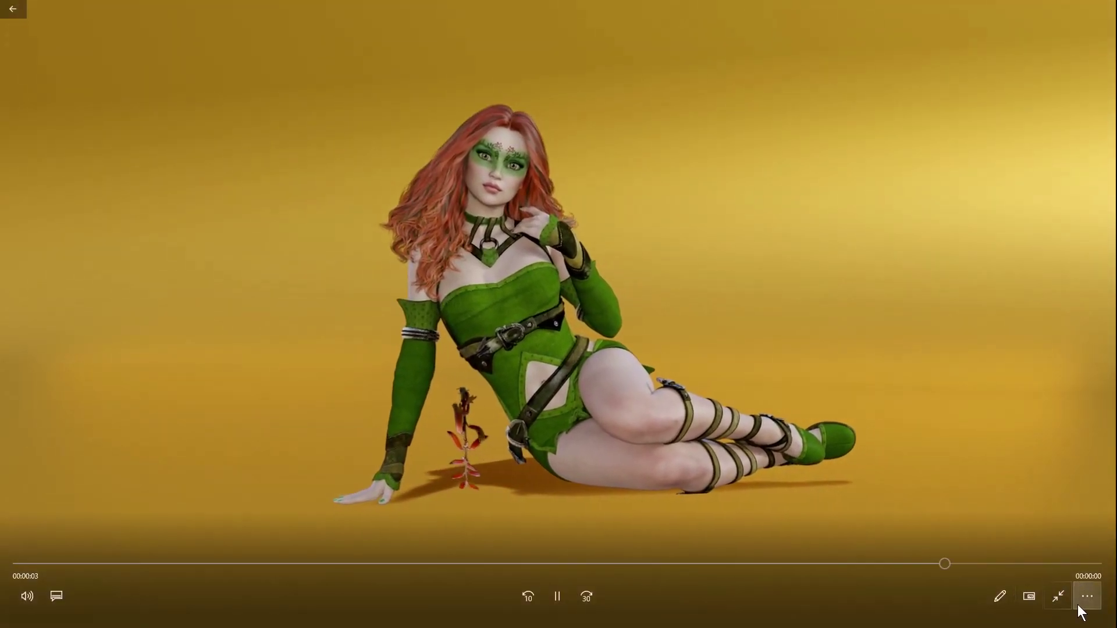
- Replay the rendered video with Repeat turned on, and close the video player and the folder window
click(1078, 607)
click(1087, 606)
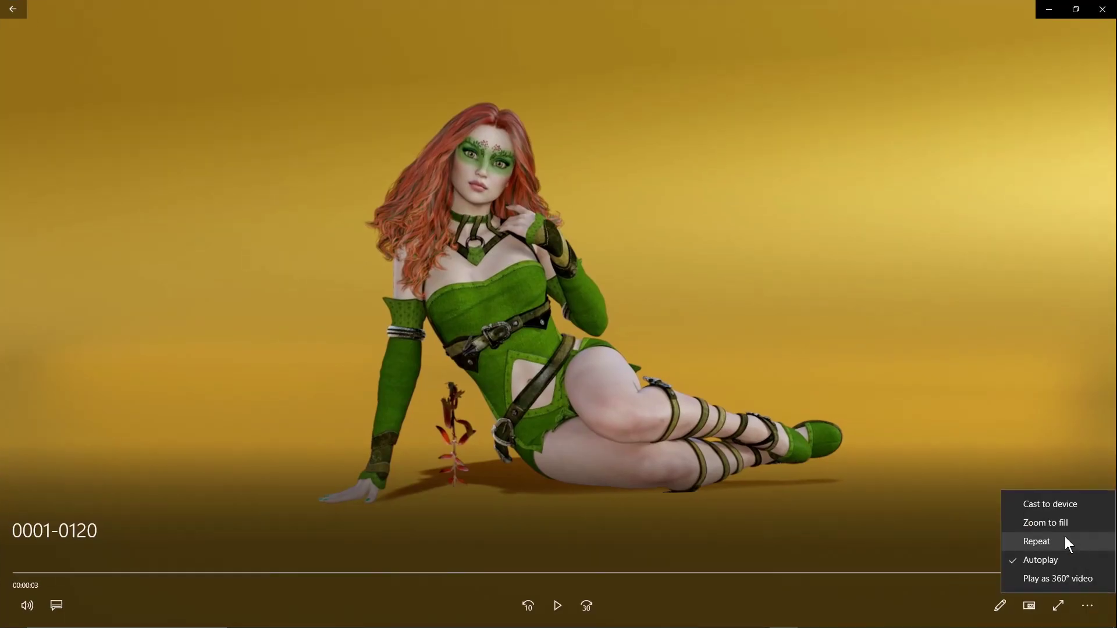
click(1051, 540)
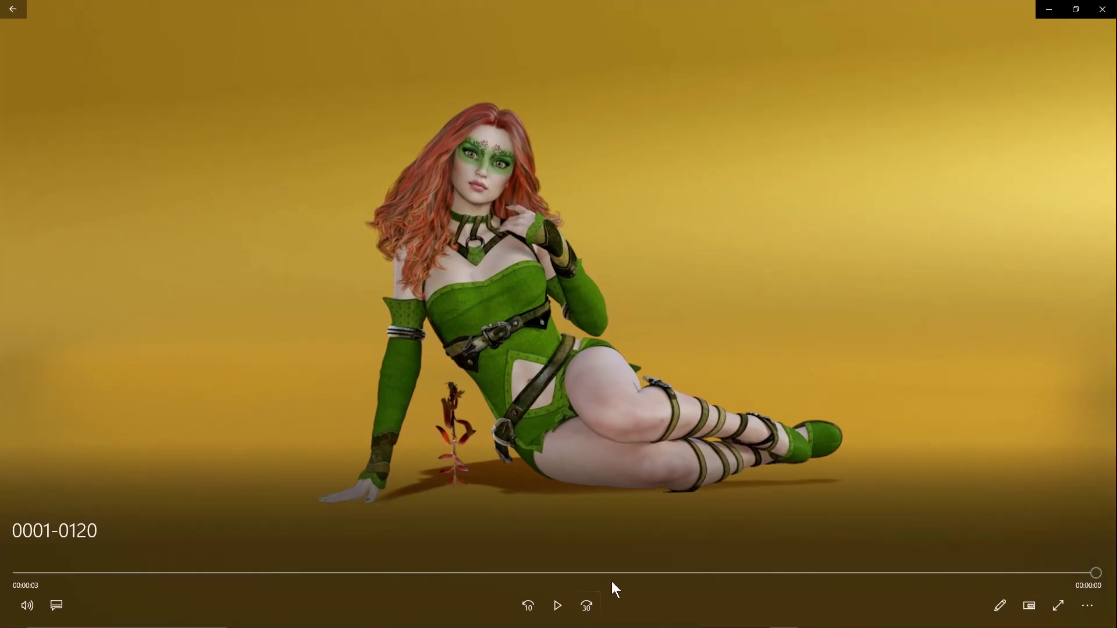
click(556, 606)
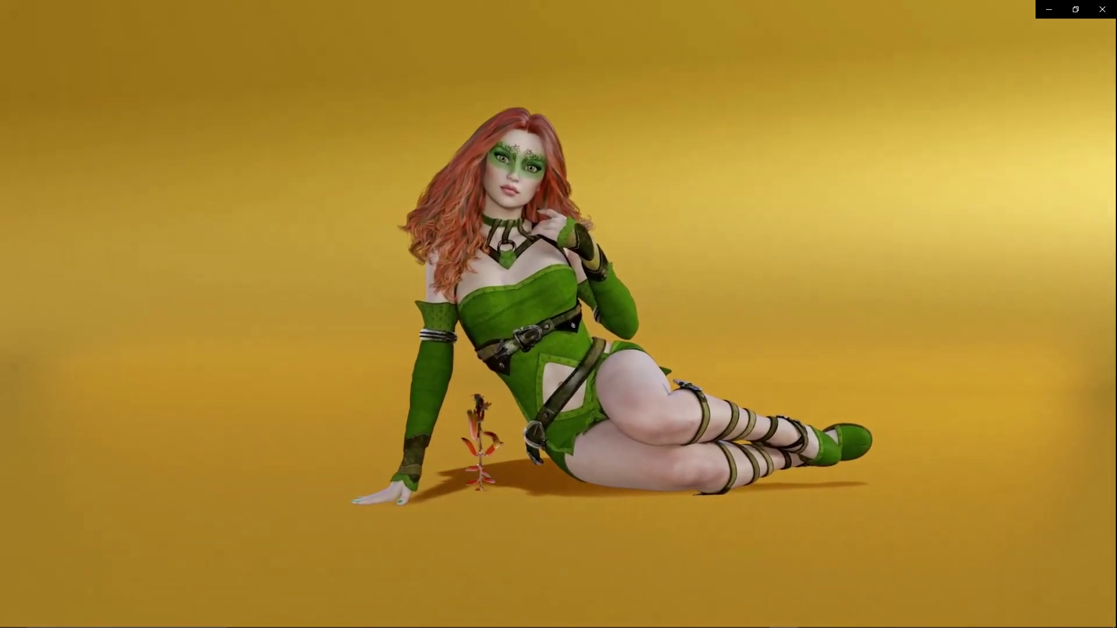
mouse_move(919, 8)
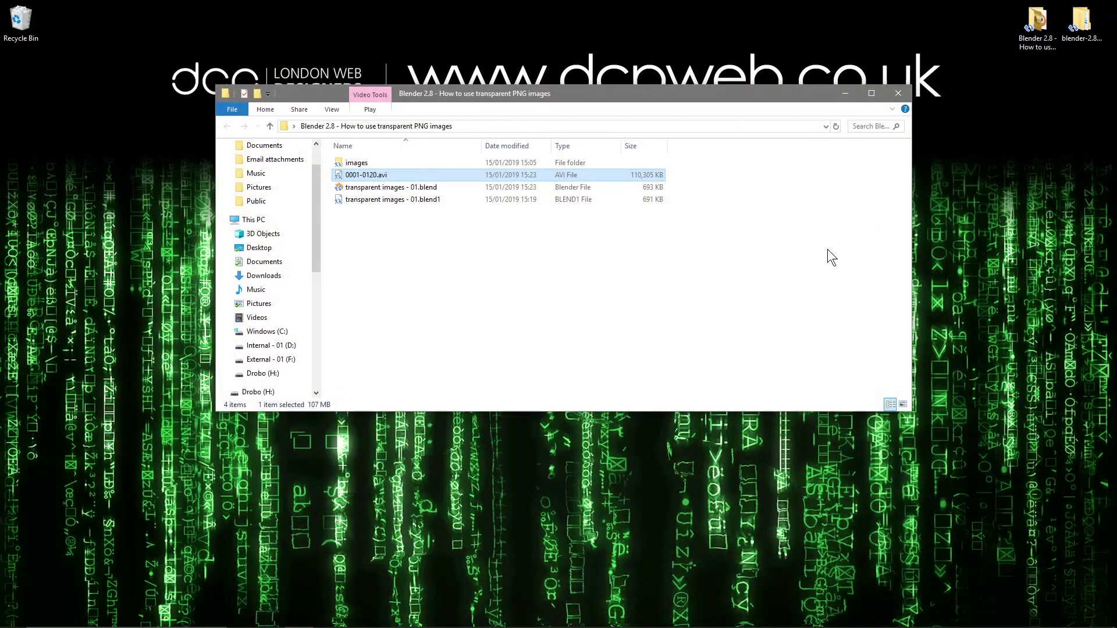
click(905, 92)
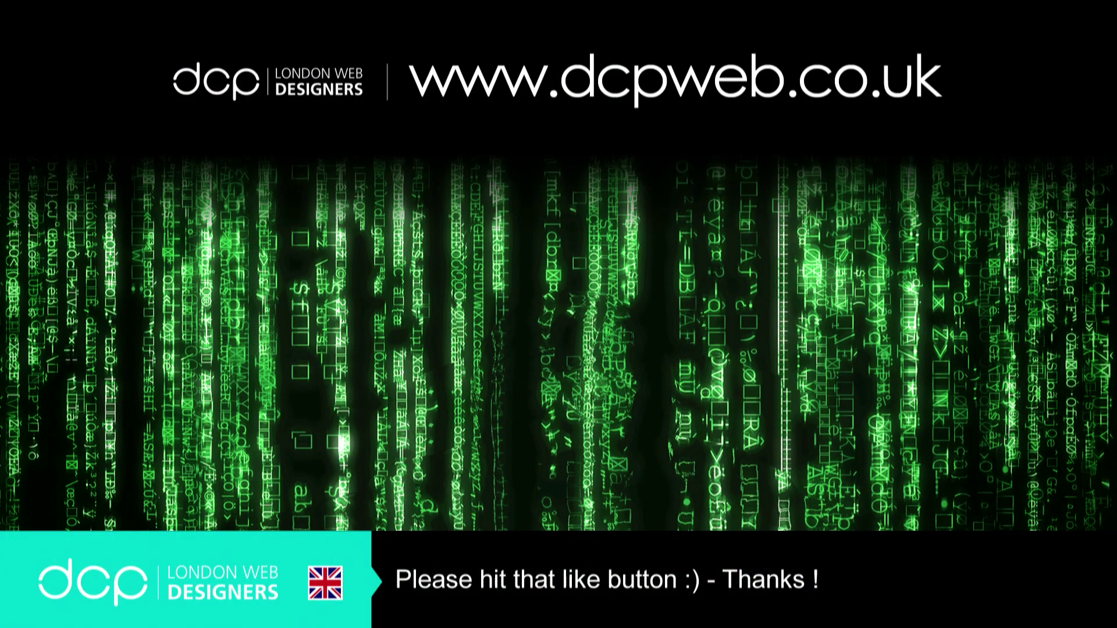